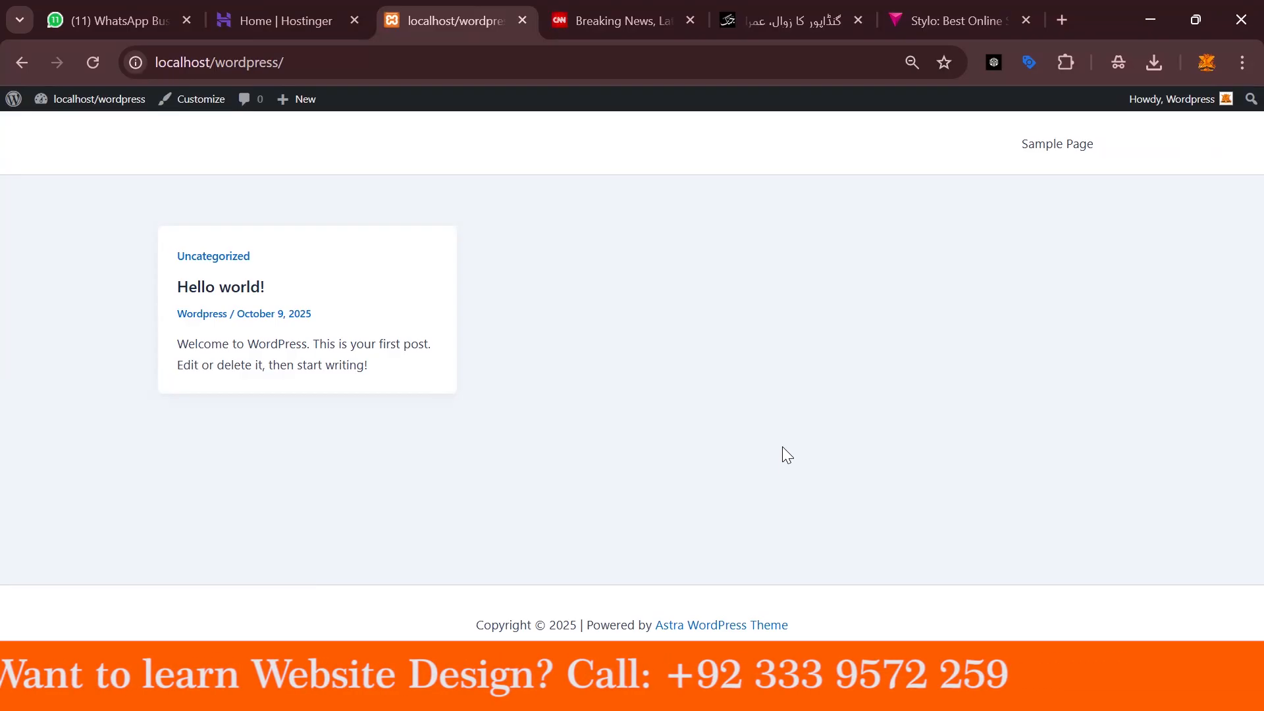
# Switch to the CNN page and examine the header's navigation links
pyautogui.click(652, 13)
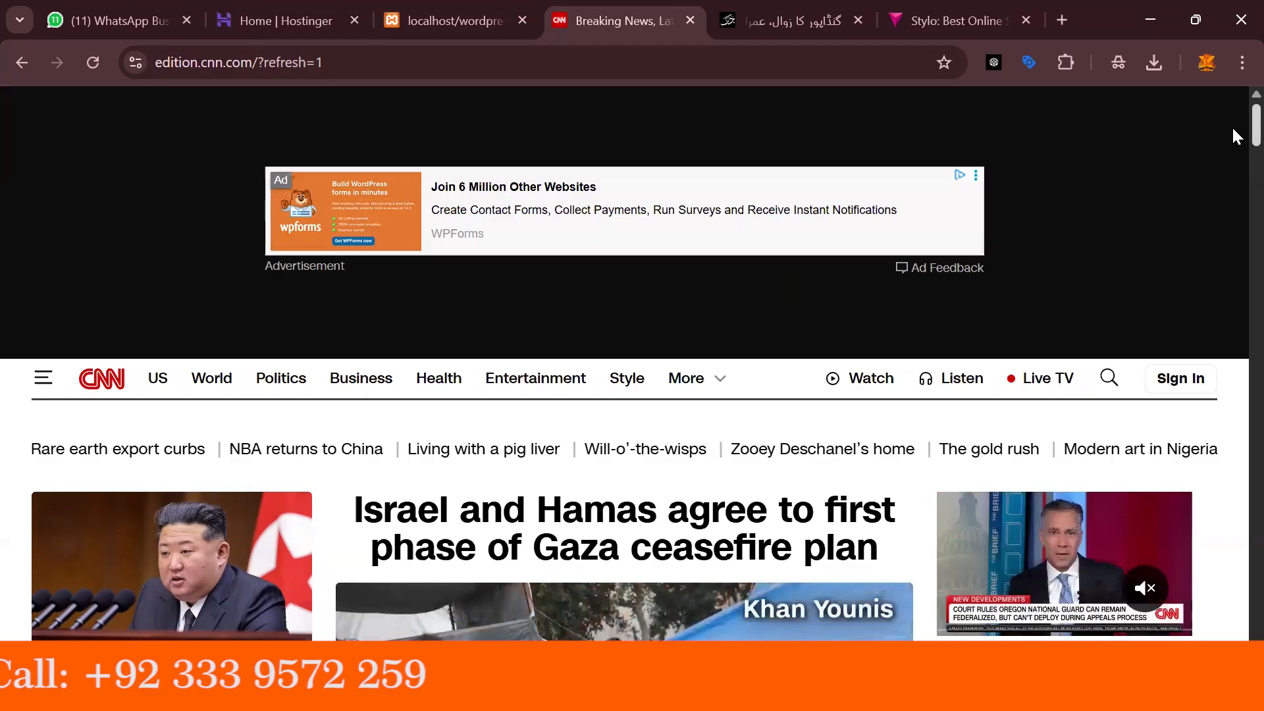
pyautogui.scroll(-3, 1234, 141)
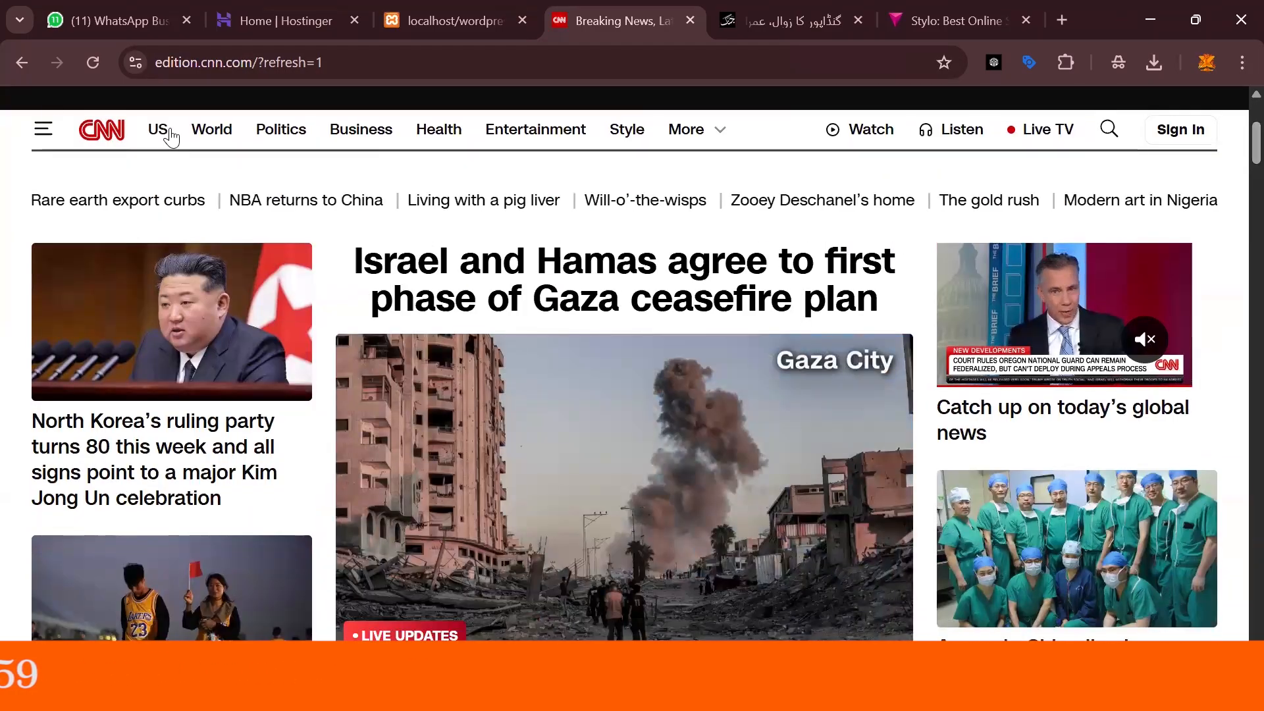
pyautogui.click(734, 133)
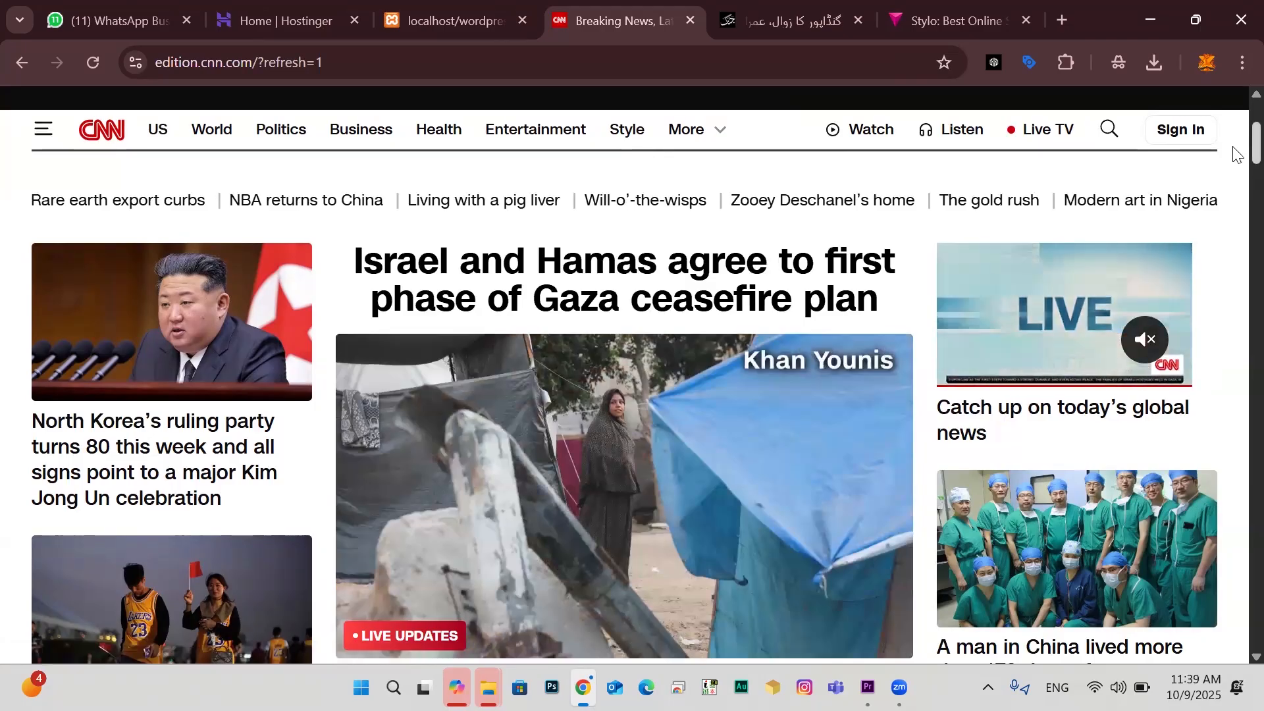
# Examine the CNN home page down to its footer, including the category link columns, social links and copyright line
pyautogui.scroll(-2, 1236, 175)
pyautogui.scroll(-7, 1236, 178)
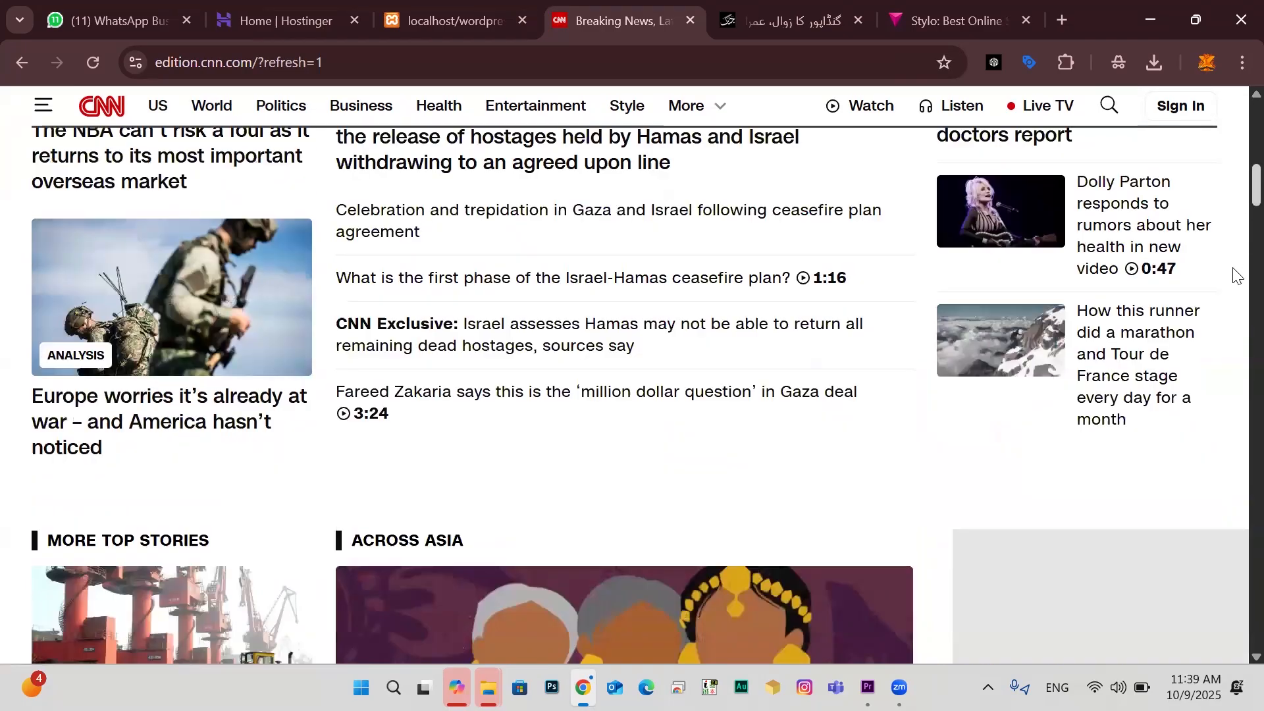
pyautogui.scroll(-10, 1237, 337)
pyautogui.scroll(-10, 1236, 401)
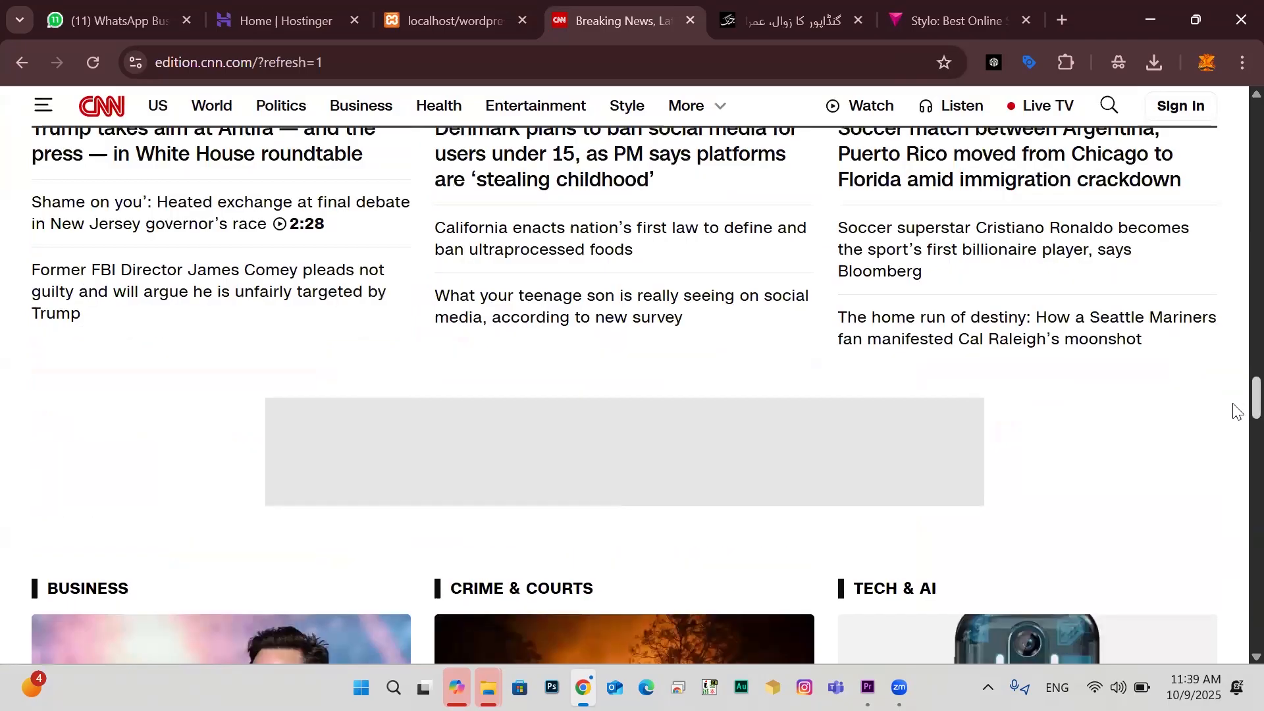
pyautogui.scroll(-15, 1236, 443)
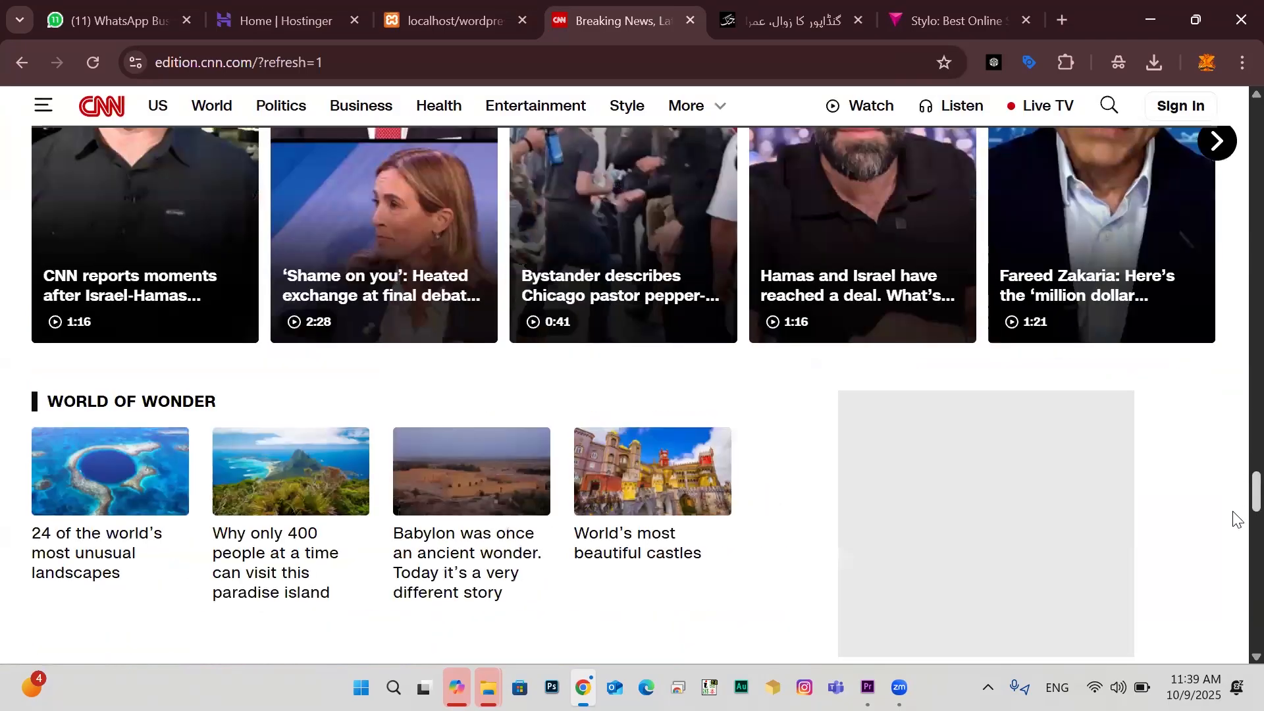
pyautogui.scroll(-10, 1237, 527)
pyautogui.scroll(-10, 1233, 573)
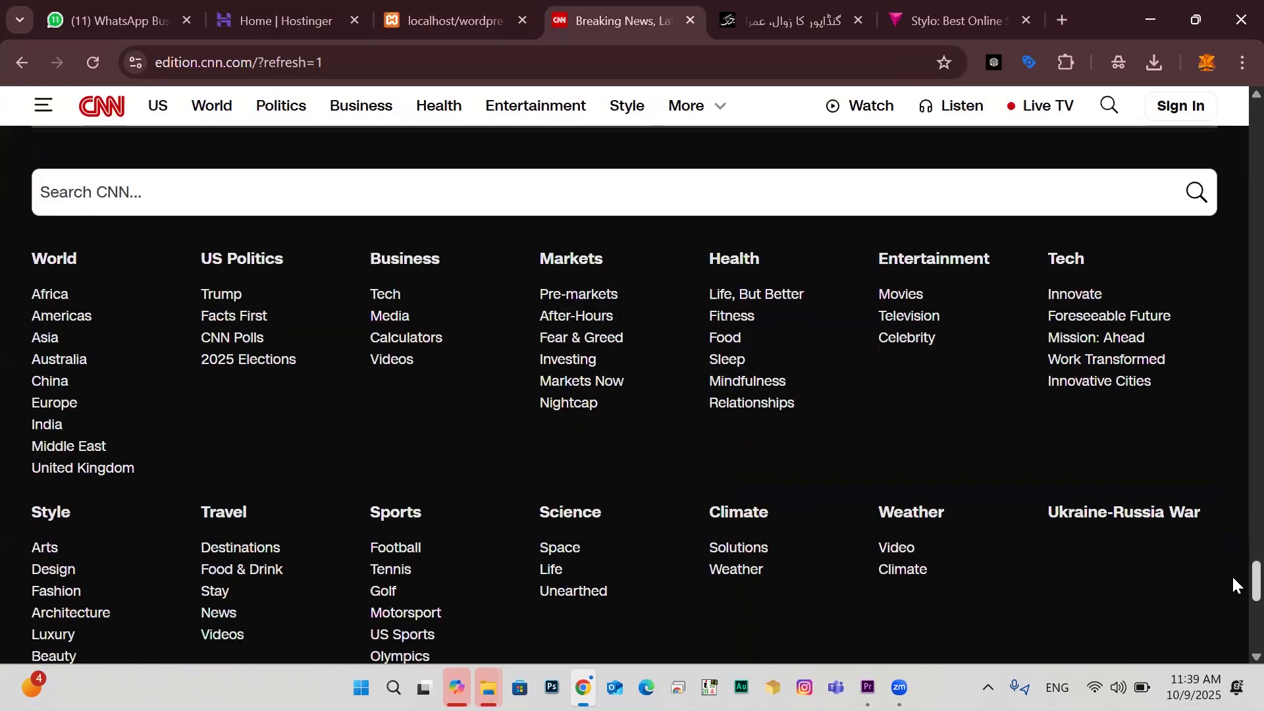
pyautogui.scroll(-1, 1233, 578)
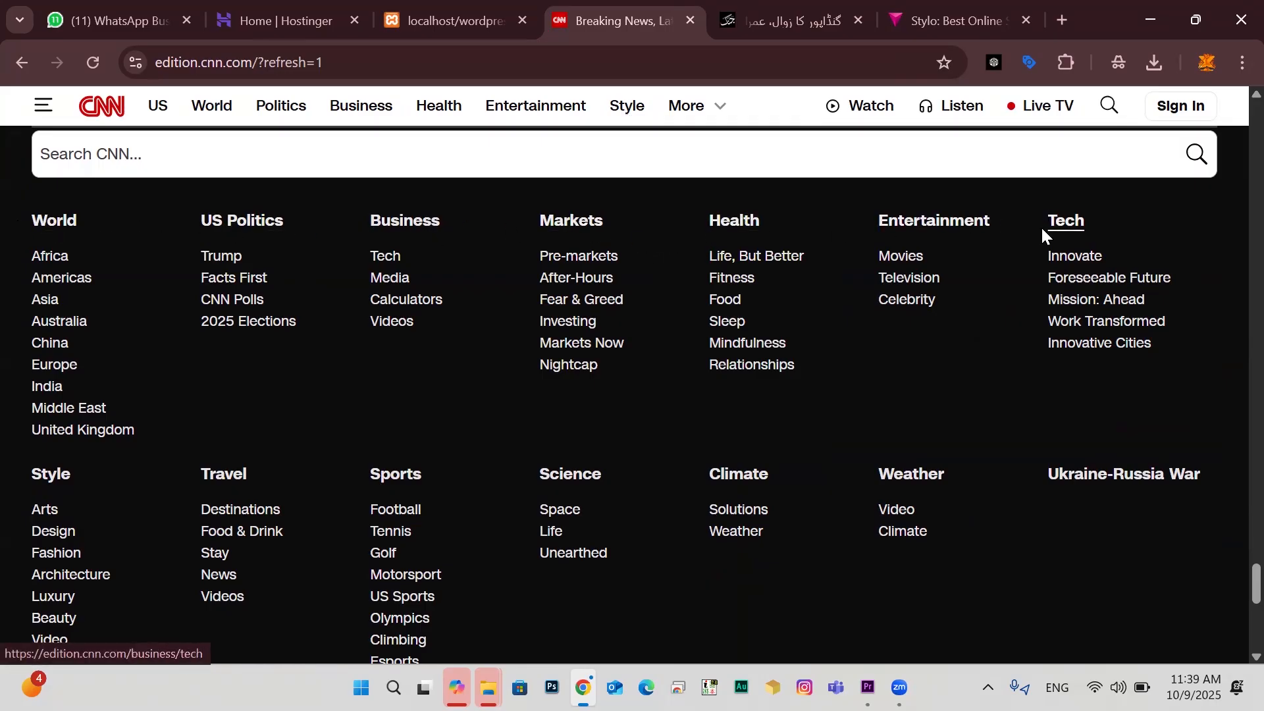
pyautogui.scroll(-7, 994, 337)
pyautogui.scroll(4, 242, 365)
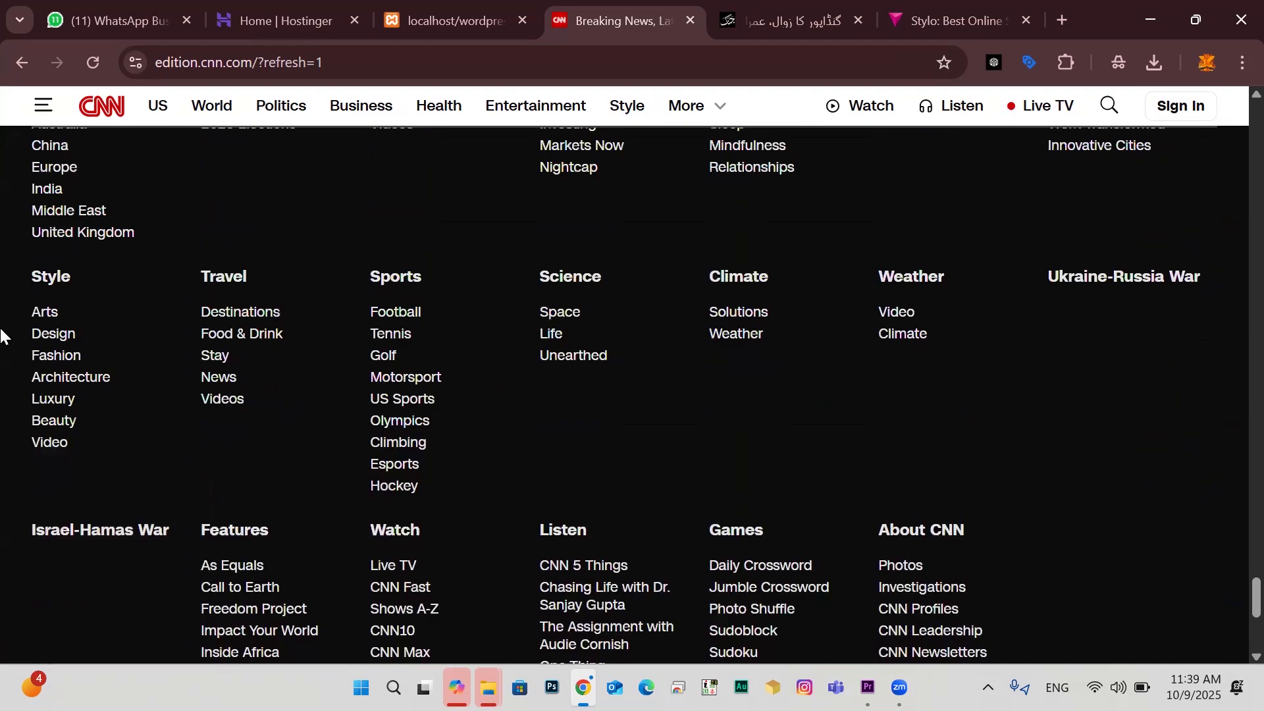
pyautogui.scroll(-3, 257, 349)
pyautogui.scroll(7, 296, 382)
pyautogui.scroll(-8, 408, 368)
pyautogui.scroll(-2, 435, 385)
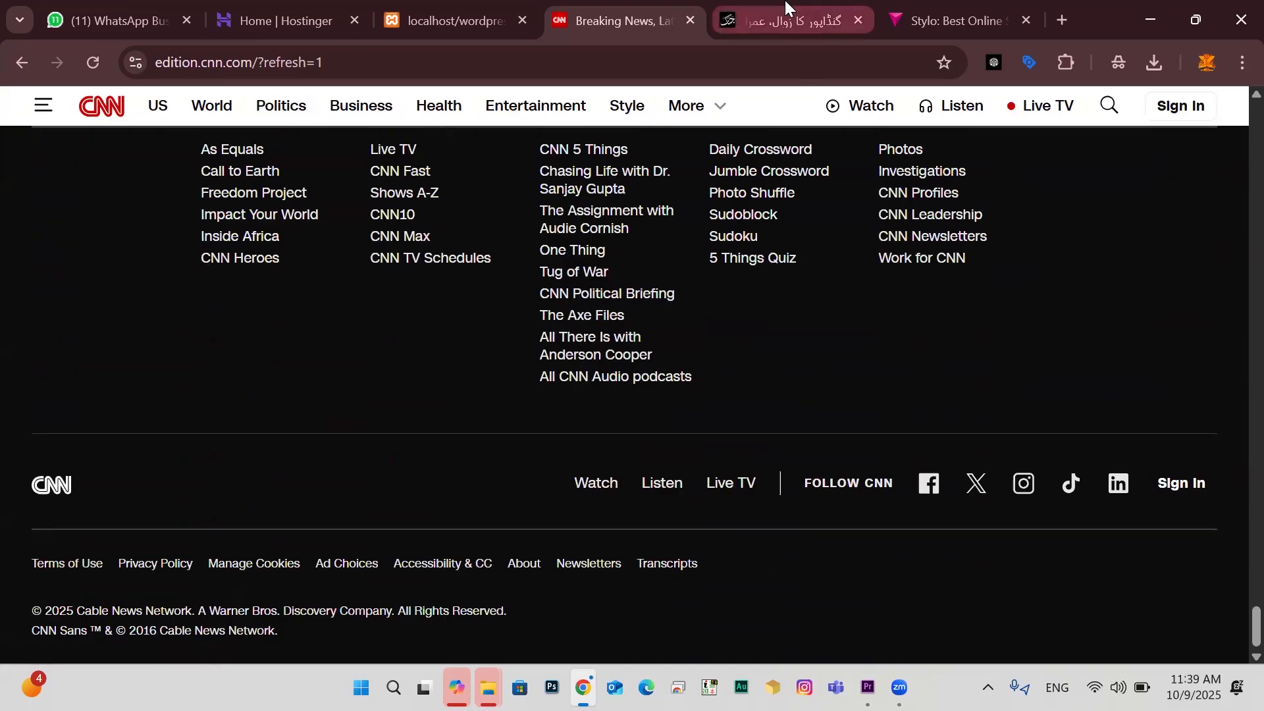
# Switch to the Jang news page, examine its header menu and open the Pakistan news category
pyautogui.moveTo(783, 3)
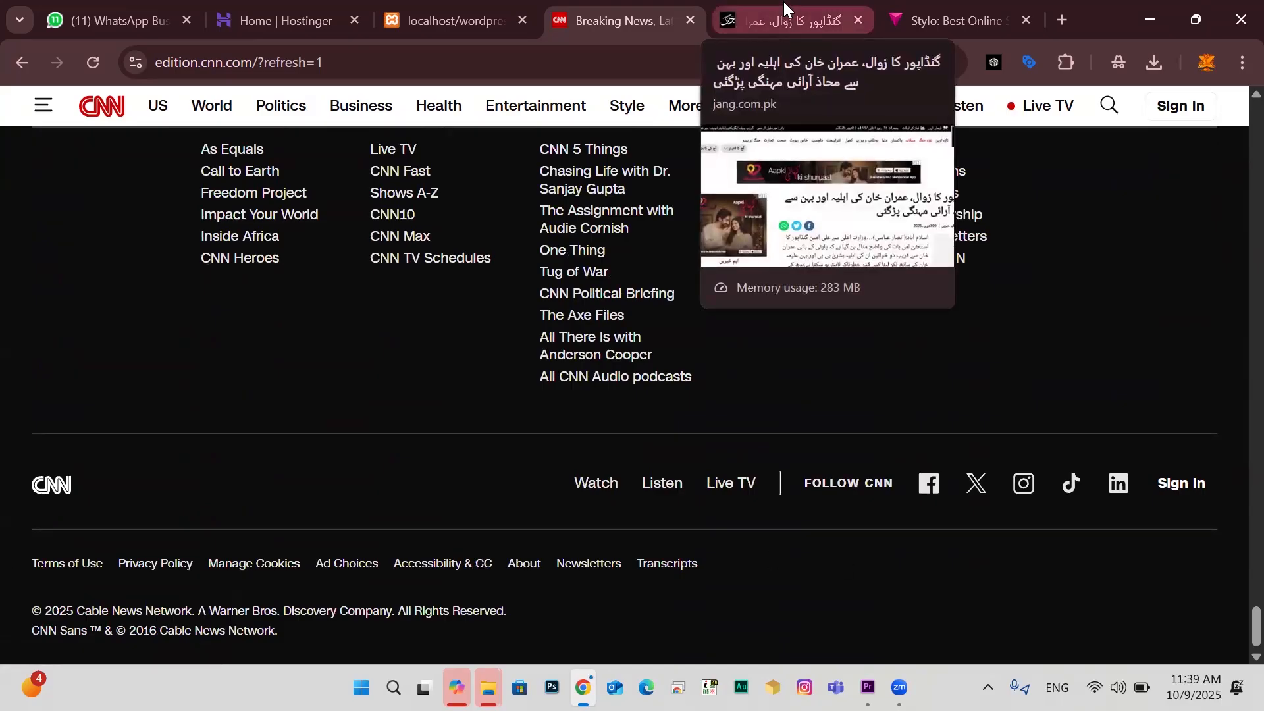
pyautogui.click(784, 3)
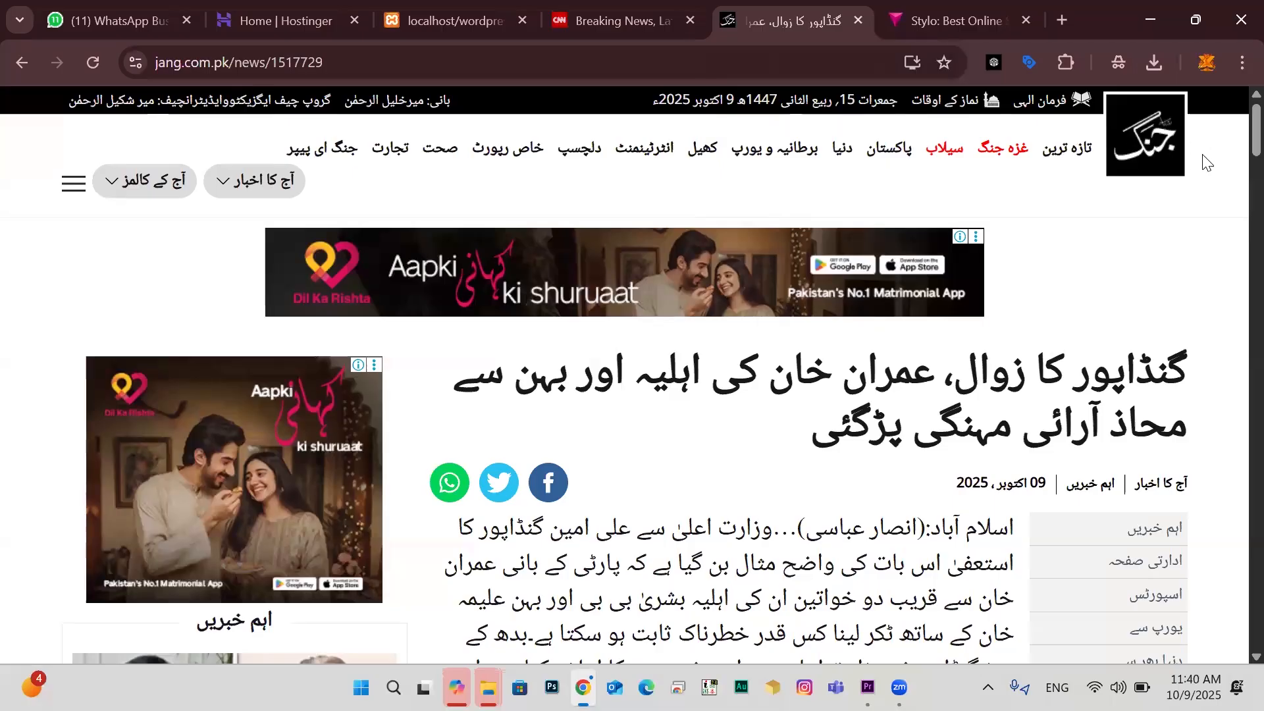
pyautogui.moveTo(1041, 161); pyautogui.dragTo(896, 158)
pyautogui.click(901, 152)
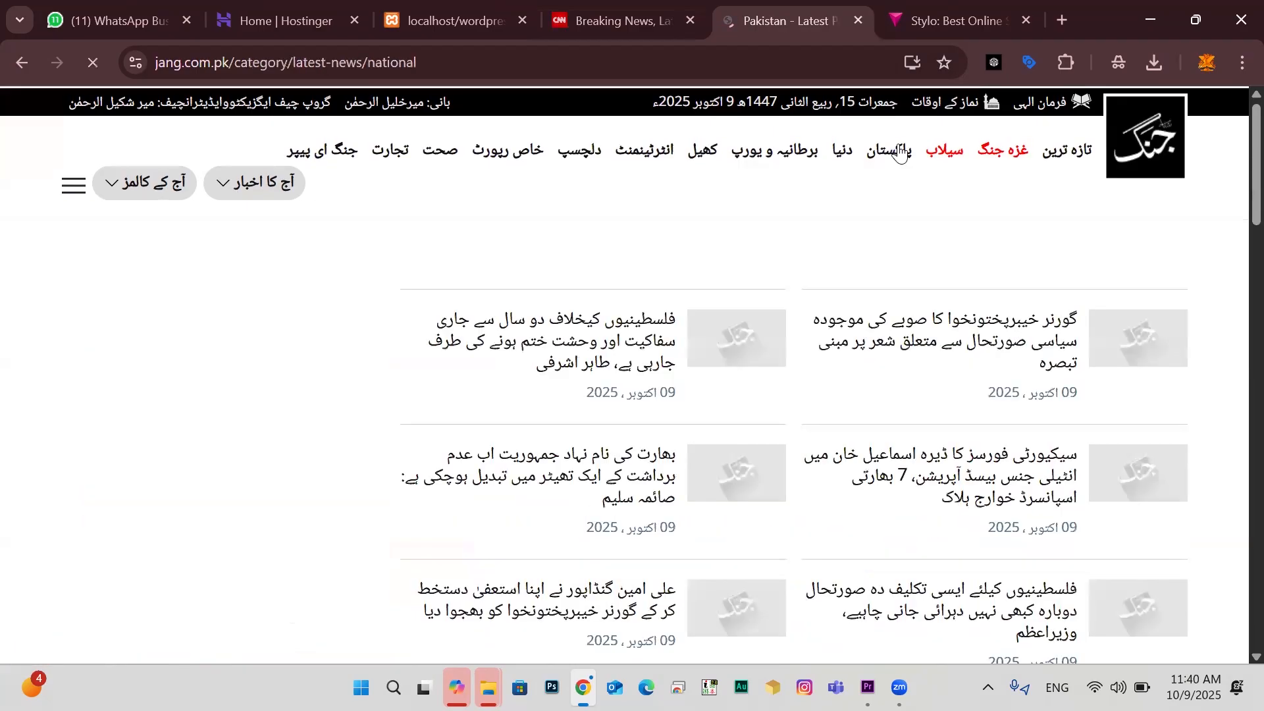
# Open a story from the Pakistan category and a related story from further down its page
pyautogui.scroll(-3, 1134, 365)
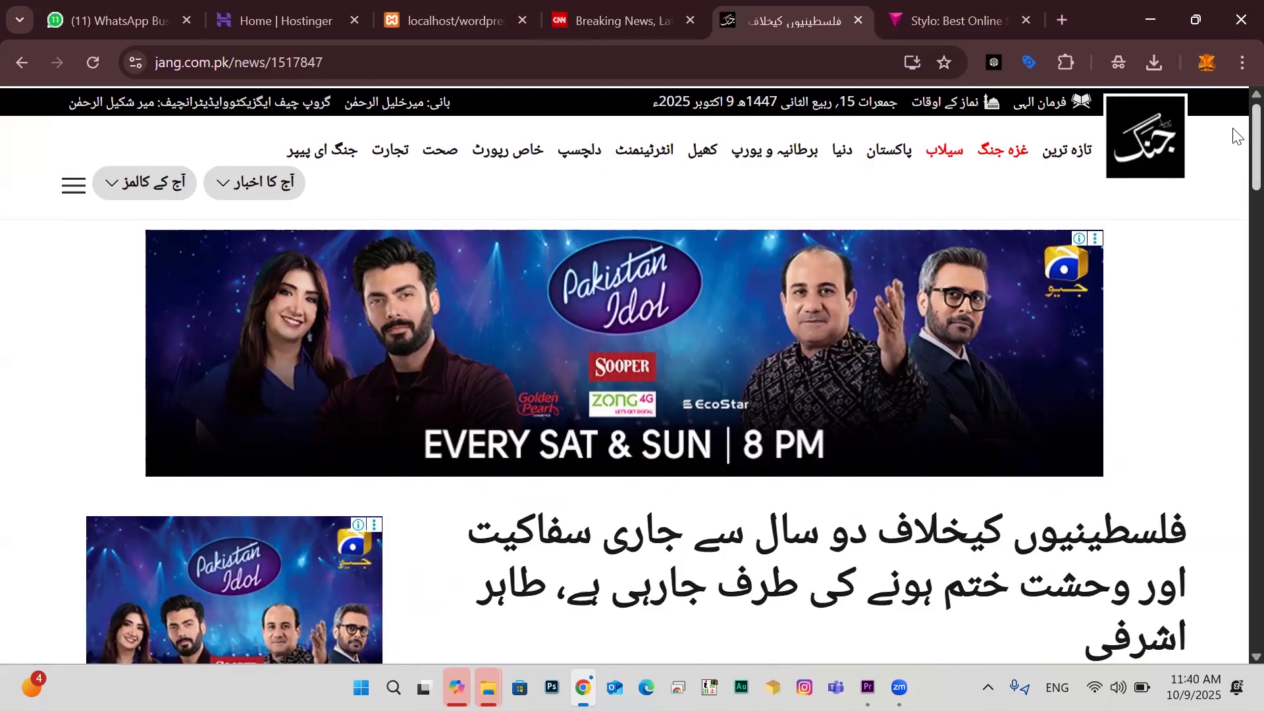
pyautogui.scroll(-20, 1233, 132)
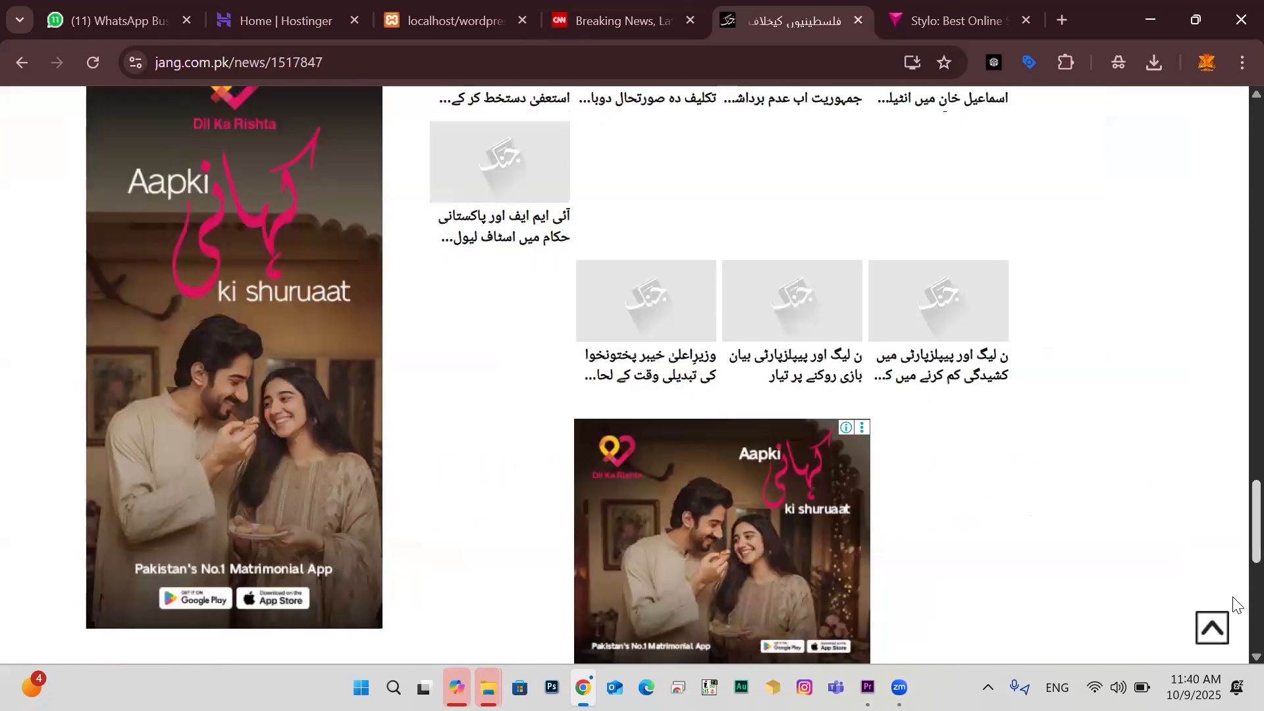
pyautogui.scroll(-7, 649, 390)
pyautogui.click(797, 349)
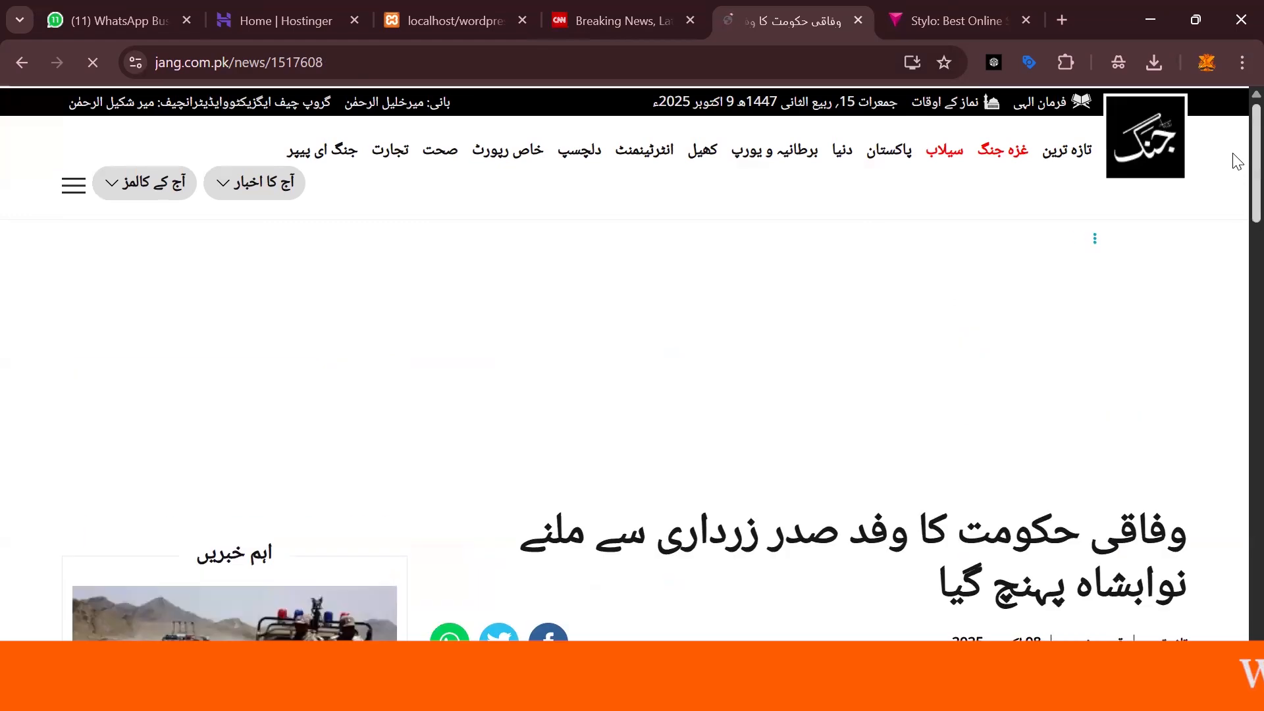
# Examine the opened Jang article page, from its related national stories to the recommended stories near the bottom
pyautogui.scroll(-20, 455, 416)
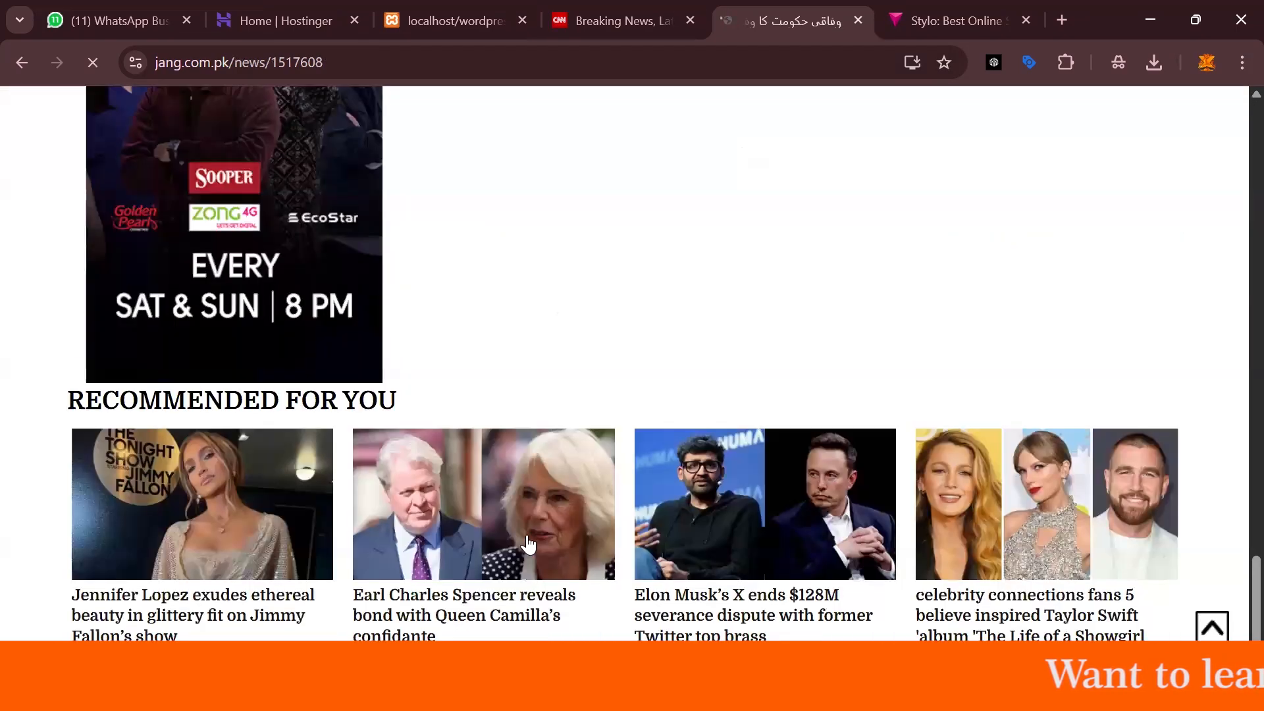
pyautogui.scroll(6, 731, 417)
pyautogui.scroll(10, 709, 134)
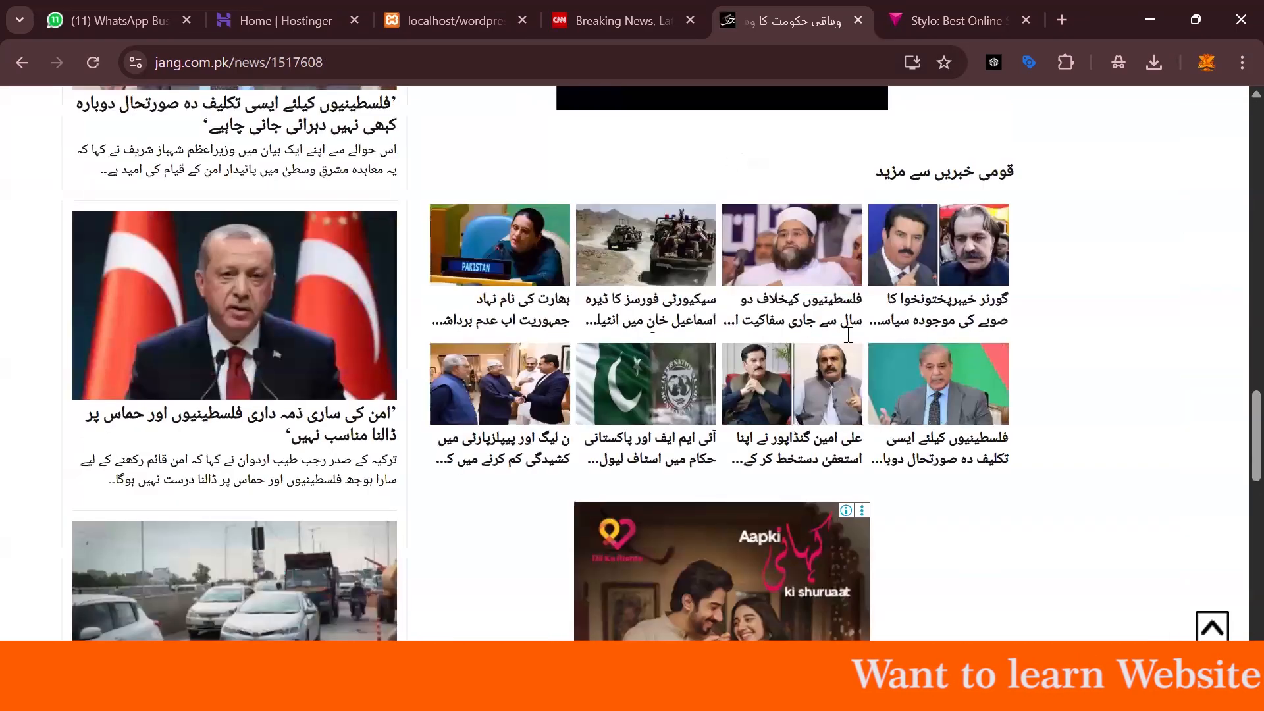
pyautogui.scroll(15, 848, 339)
pyautogui.scroll(-20, 847, 345)
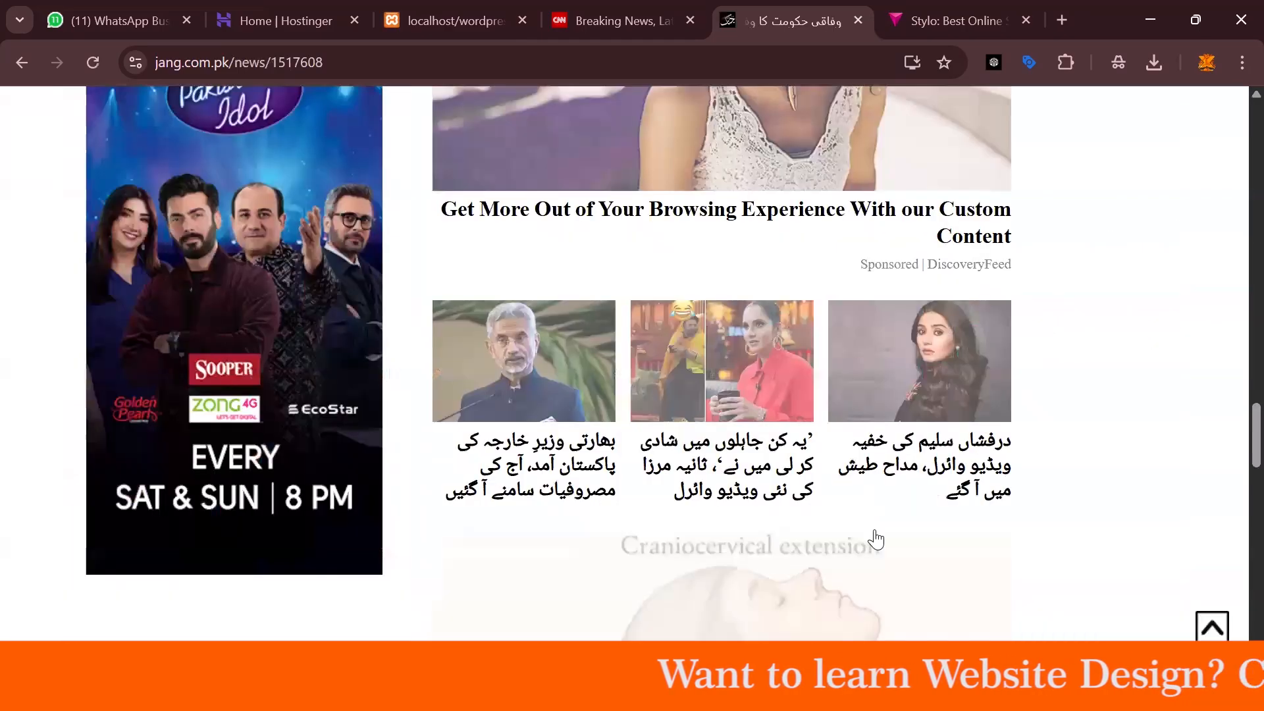
pyautogui.scroll(-10, 875, 536)
# Switch to the Stylo store page and examine its layout from the header down to the multi-column footer
pyautogui.click(955, 20)
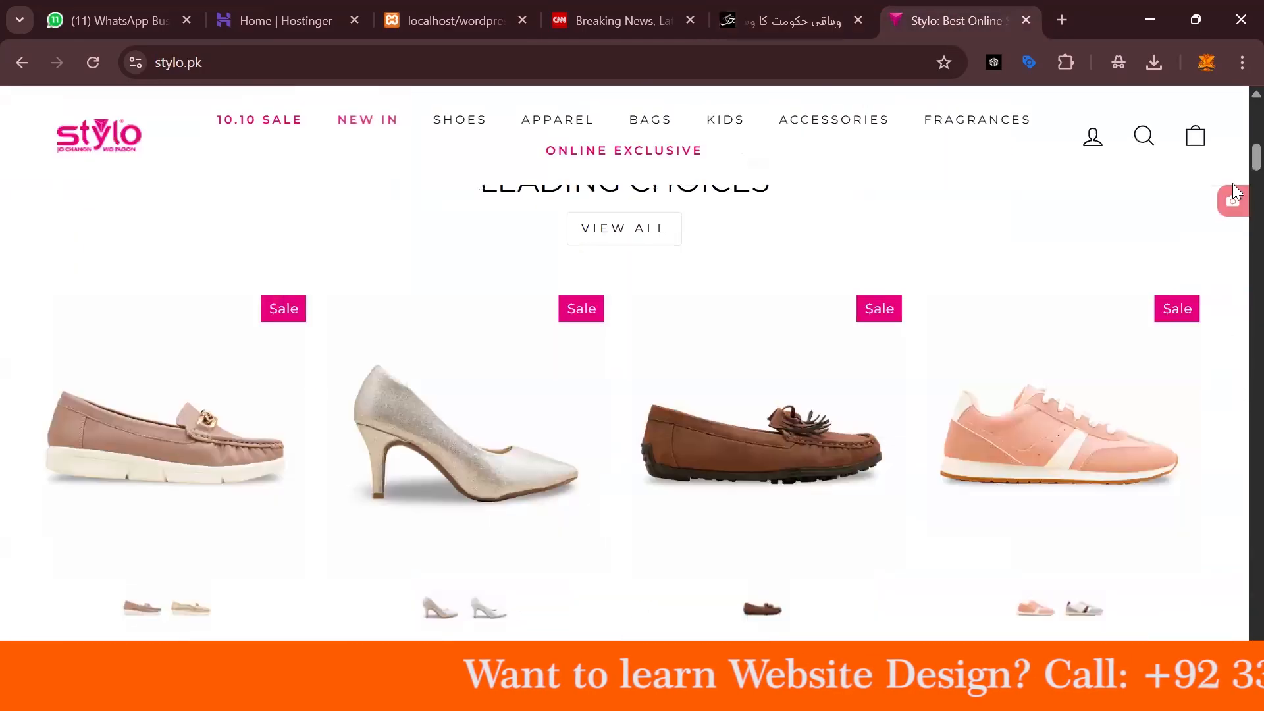
pyautogui.scroll(10, 1158, 164)
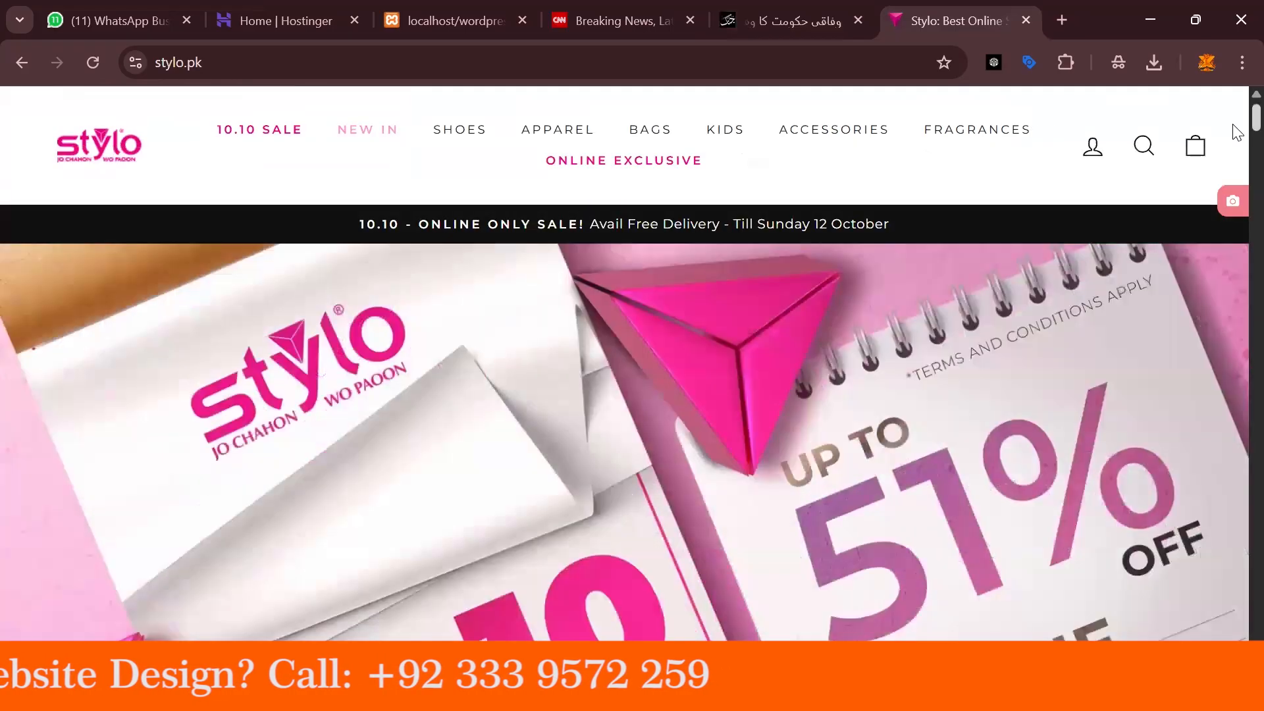
pyautogui.scroll(-10, 1234, 284)
pyautogui.scroll(-15, 1236, 443)
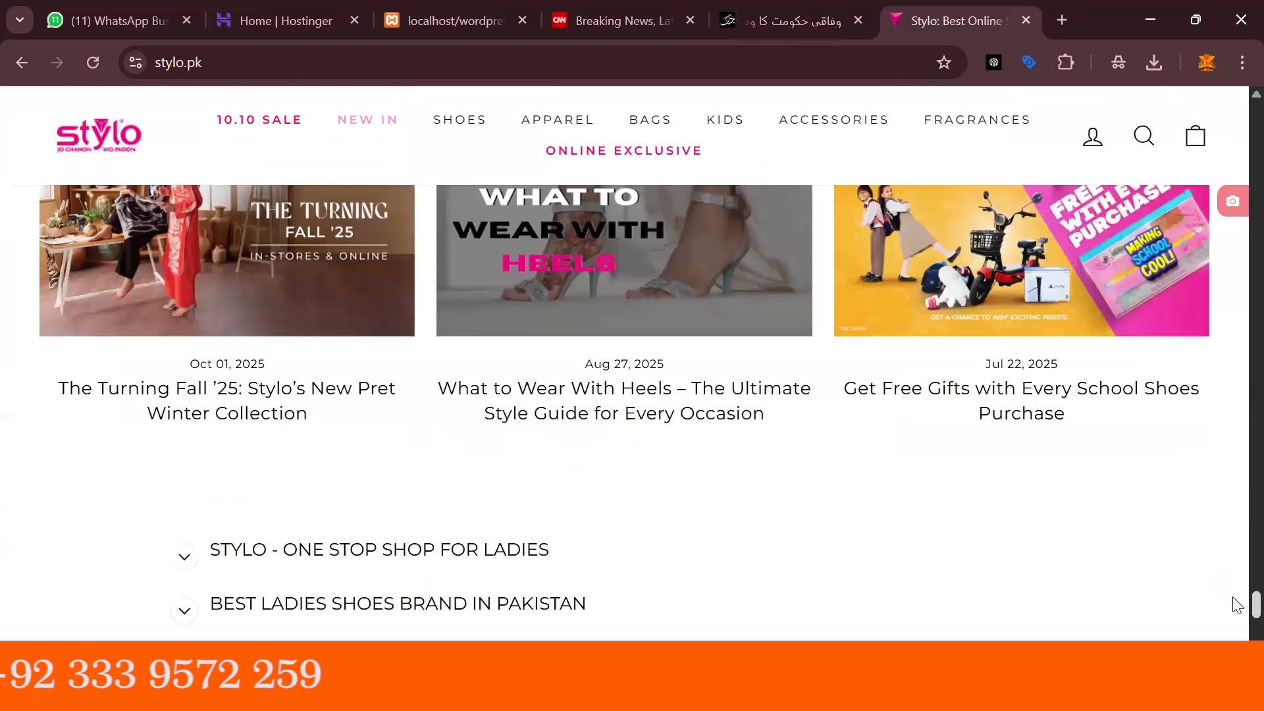
pyautogui.scroll(-5, 1234, 602)
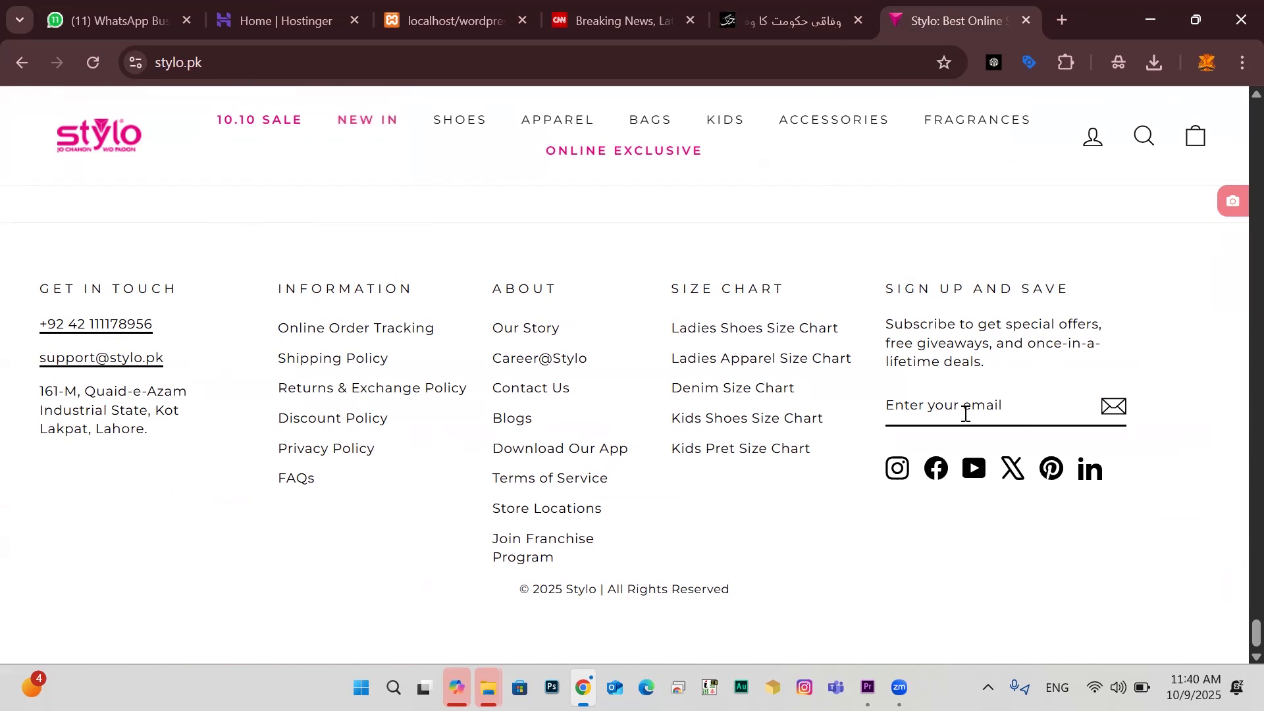
# Return to the local WordPress site, open its admin dashboard and launch the theme Customizer
pyautogui.click(429, 9)
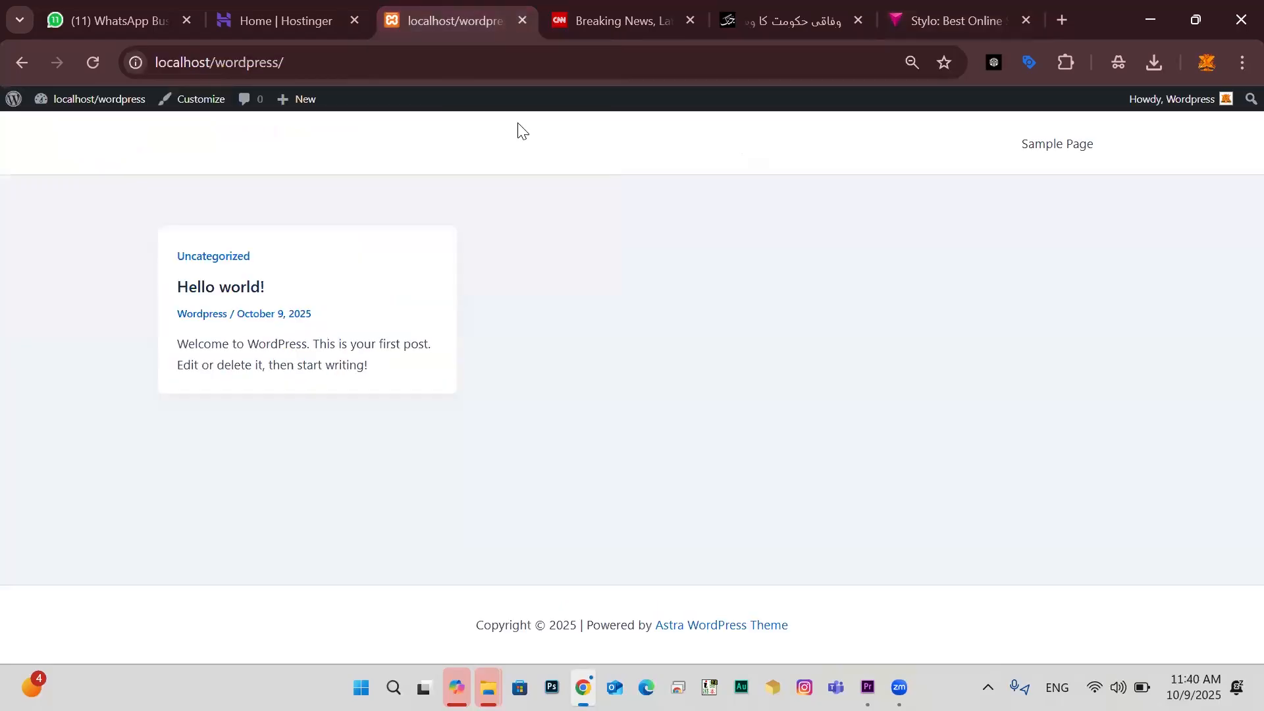
pyautogui.moveTo(83, 102)
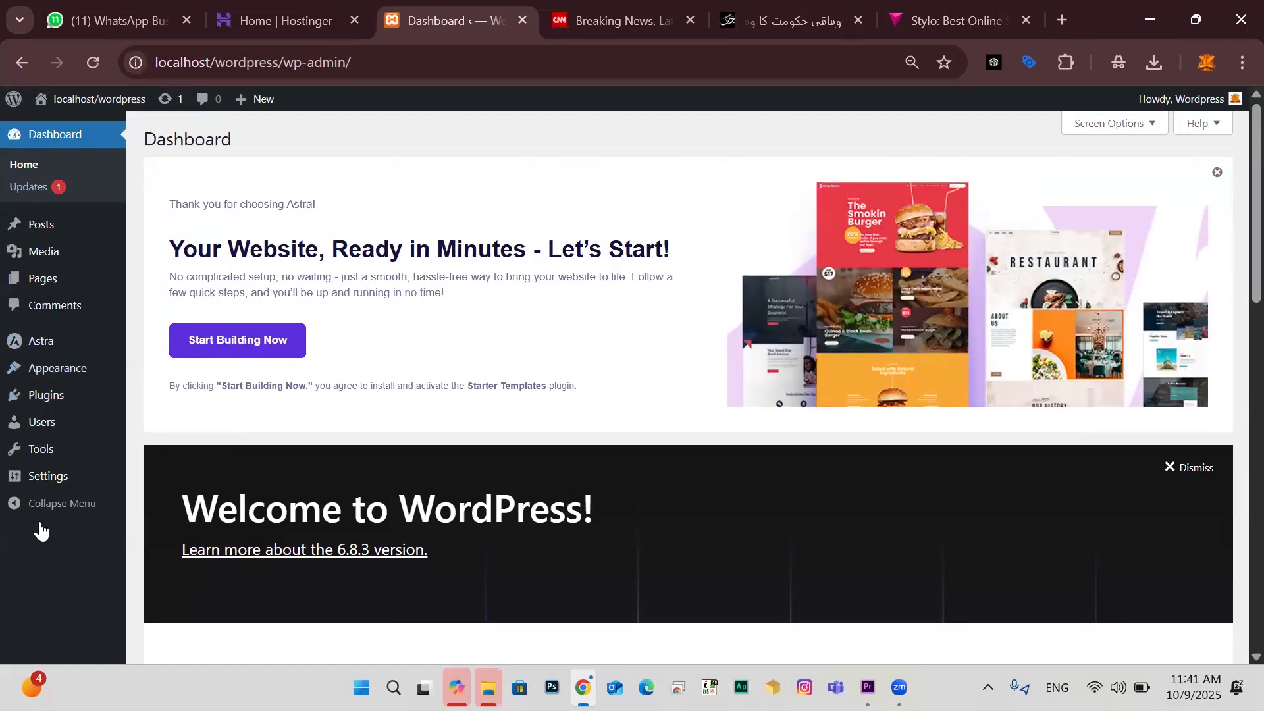
pyautogui.moveTo(52, 383)
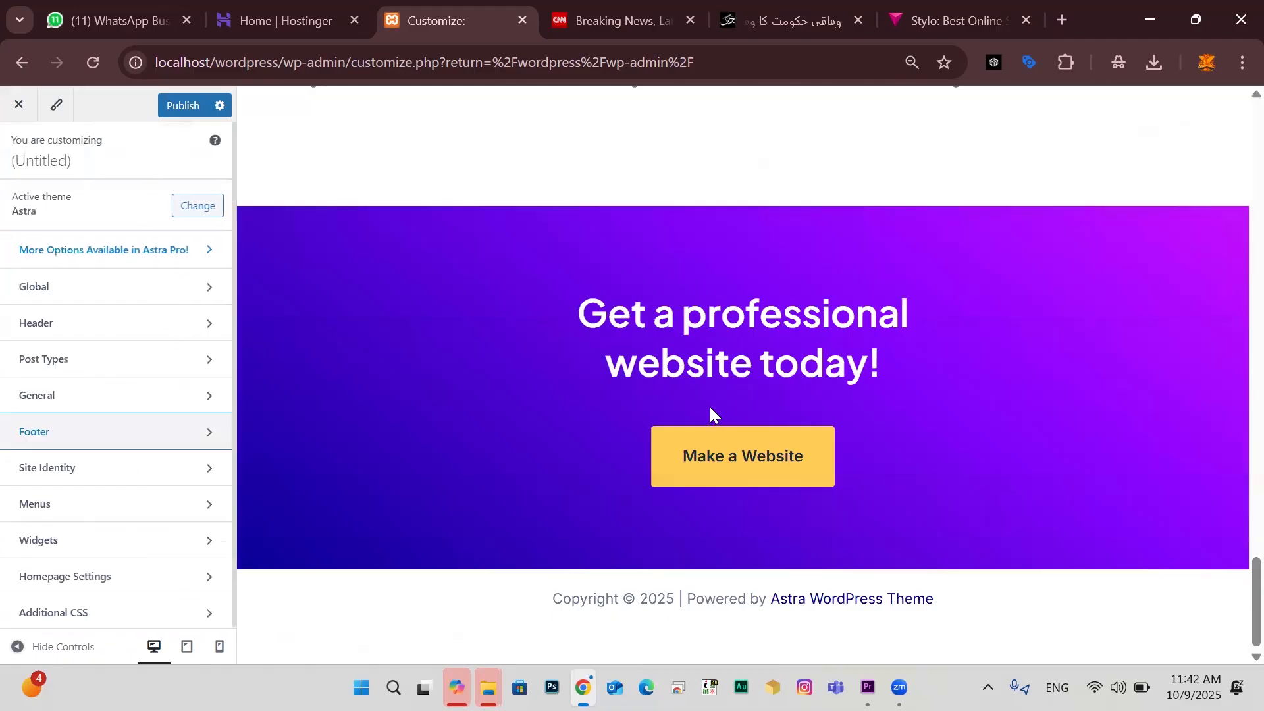
# Examine the homepage sections in the Customizer preview down to the copyright footer
pyautogui.scroll(4, 957, 289)
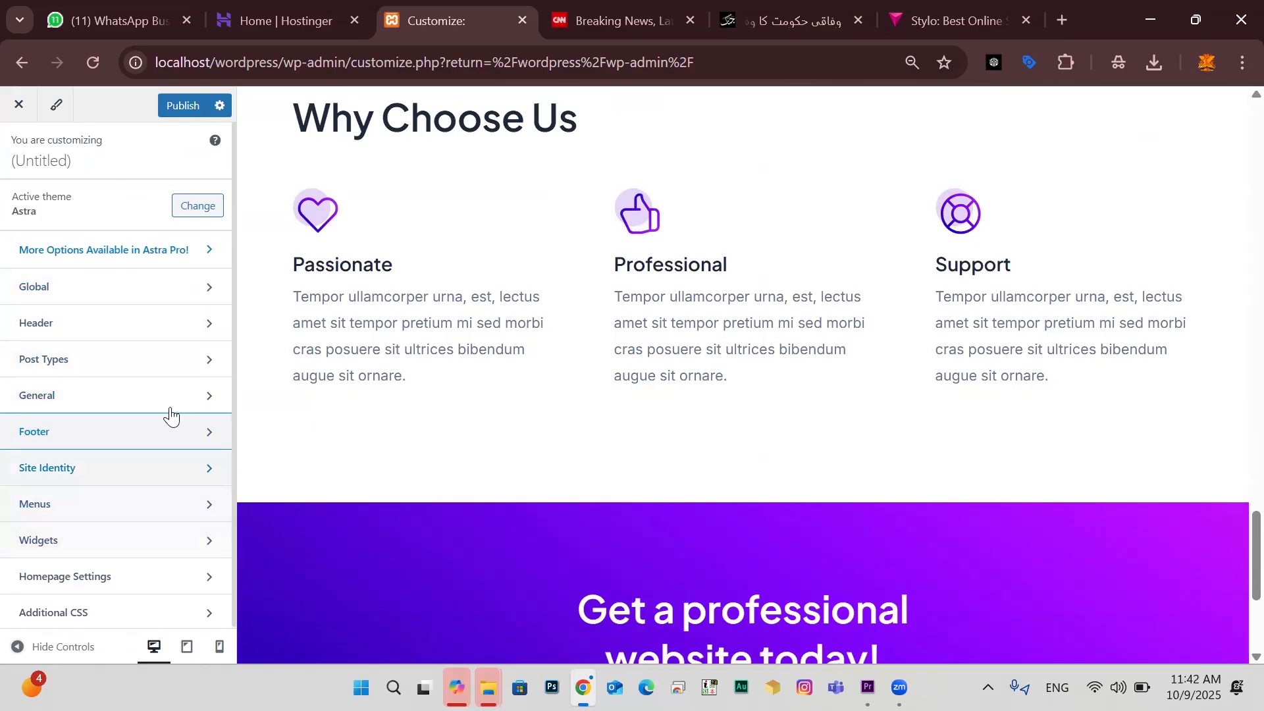
pyautogui.scroll(-4, 488, 400)
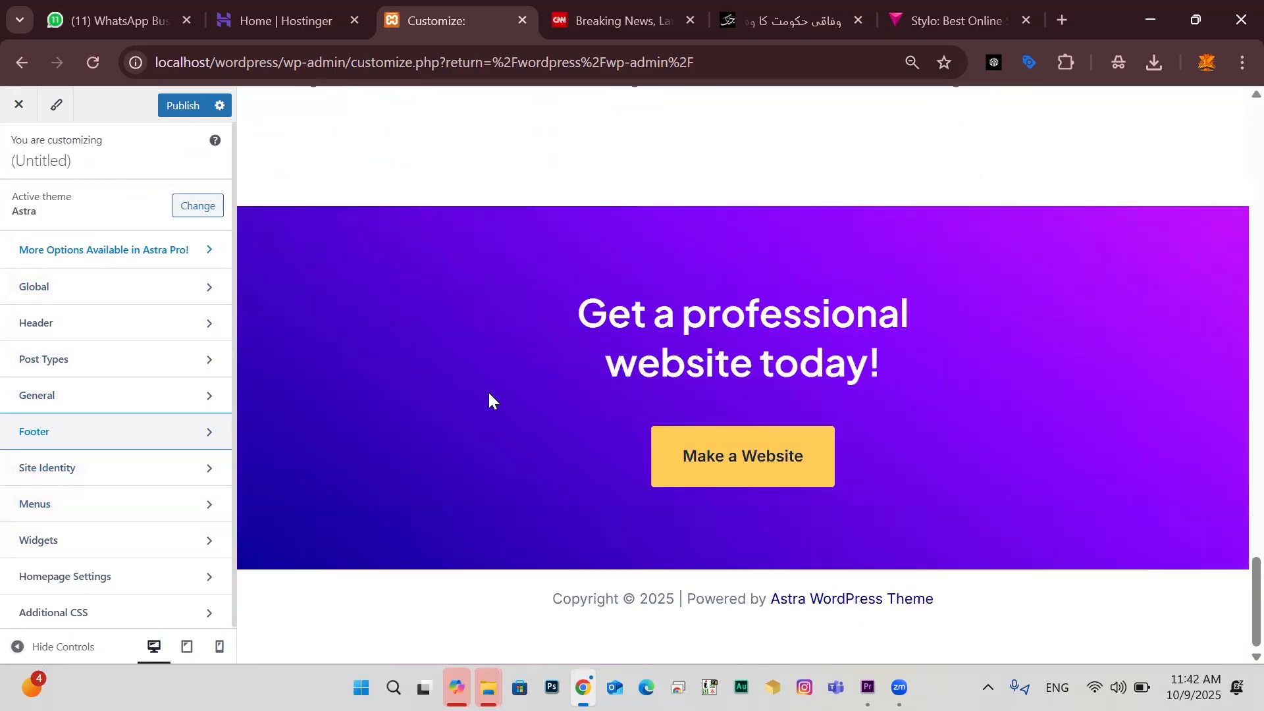
pyautogui.scroll(10, 487, 400)
pyautogui.scroll(5, 511, 368)
pyautogui.scroll(-10, 511, 369)
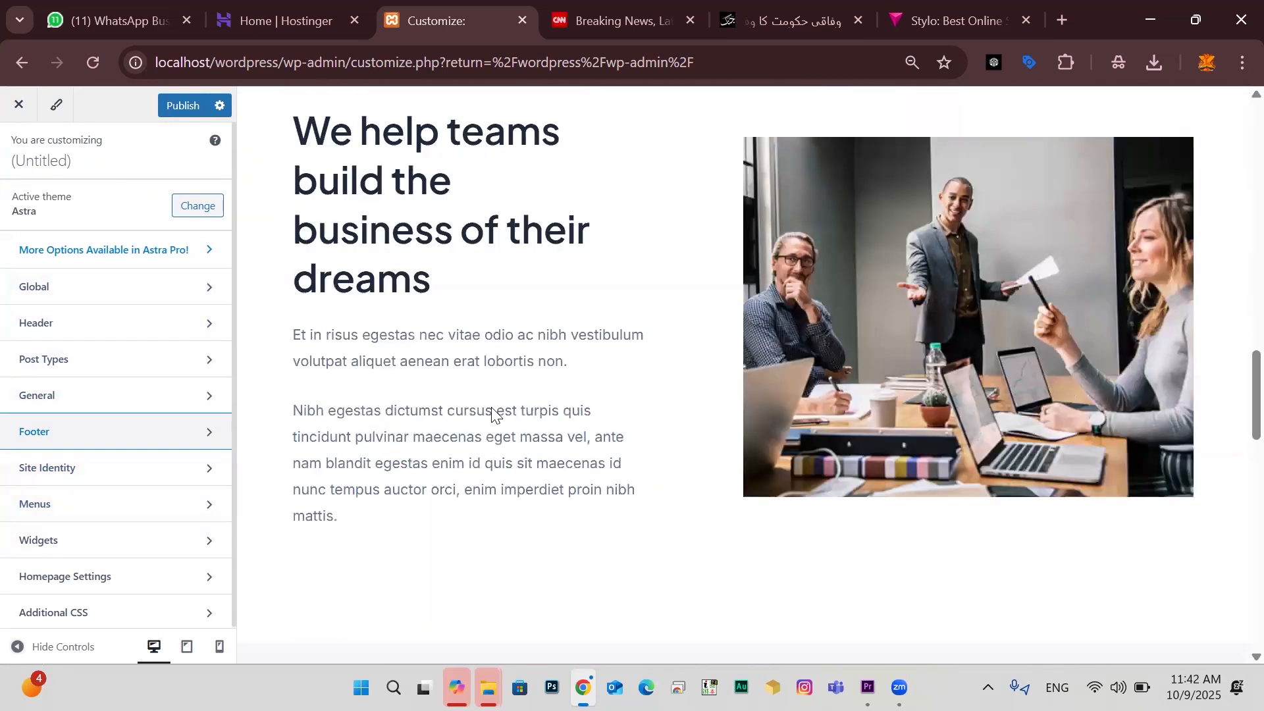
pyautogui.scroll(-5, 496, 417)
pyautogui.scroll(-4, 494, 414)
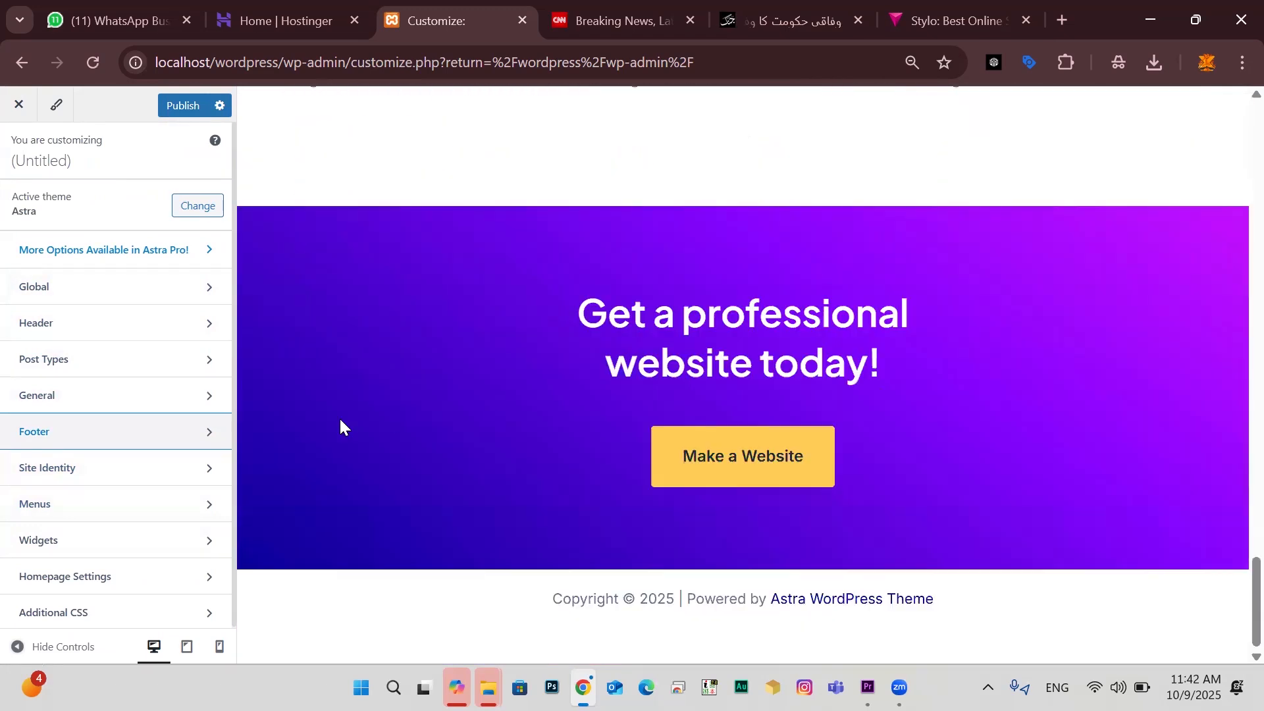
# Open the Footer builder and set the Above Footer row to 6 columns
pyautogui.click(209, 434)
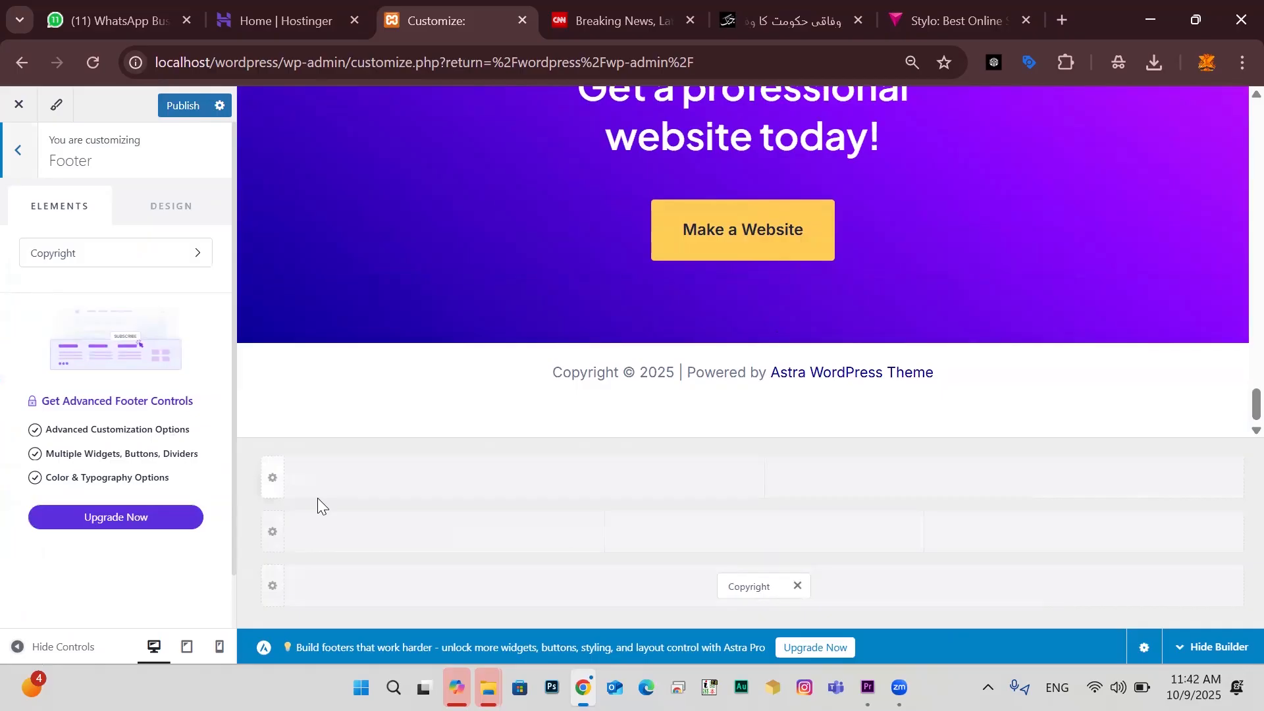
pyautogui.click(270, 493)
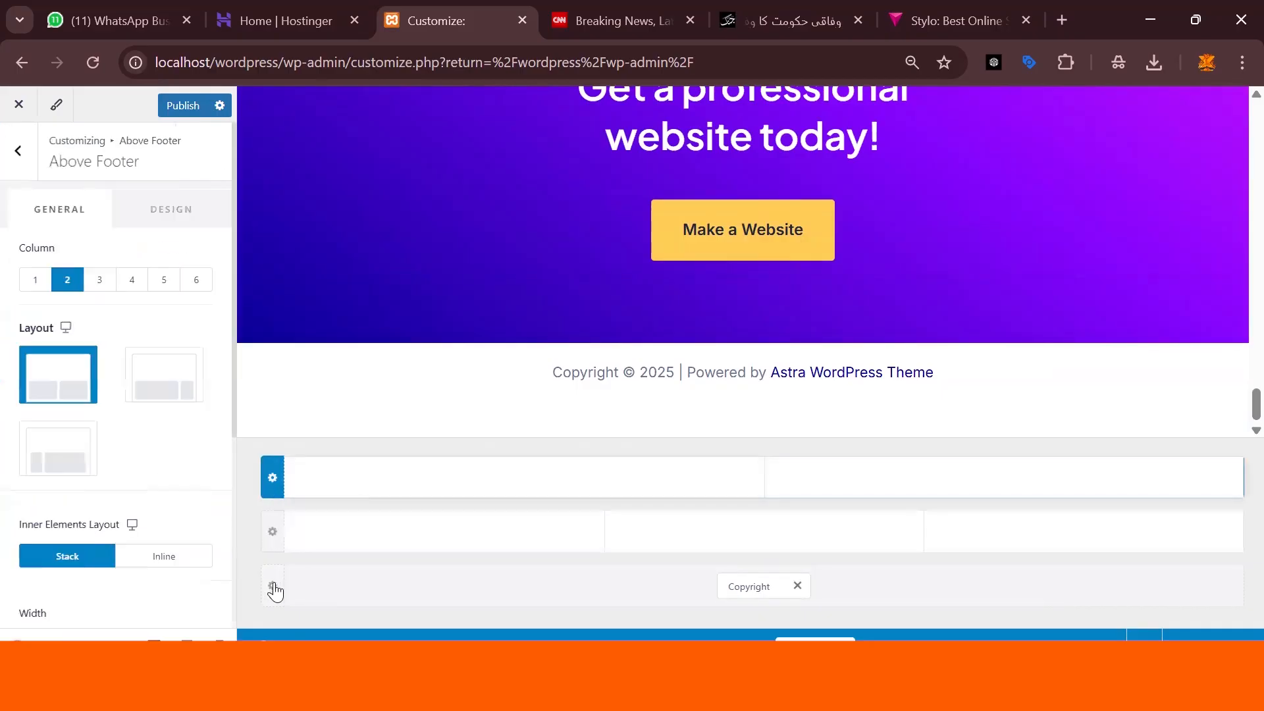
pyautogui.click(273, 588)
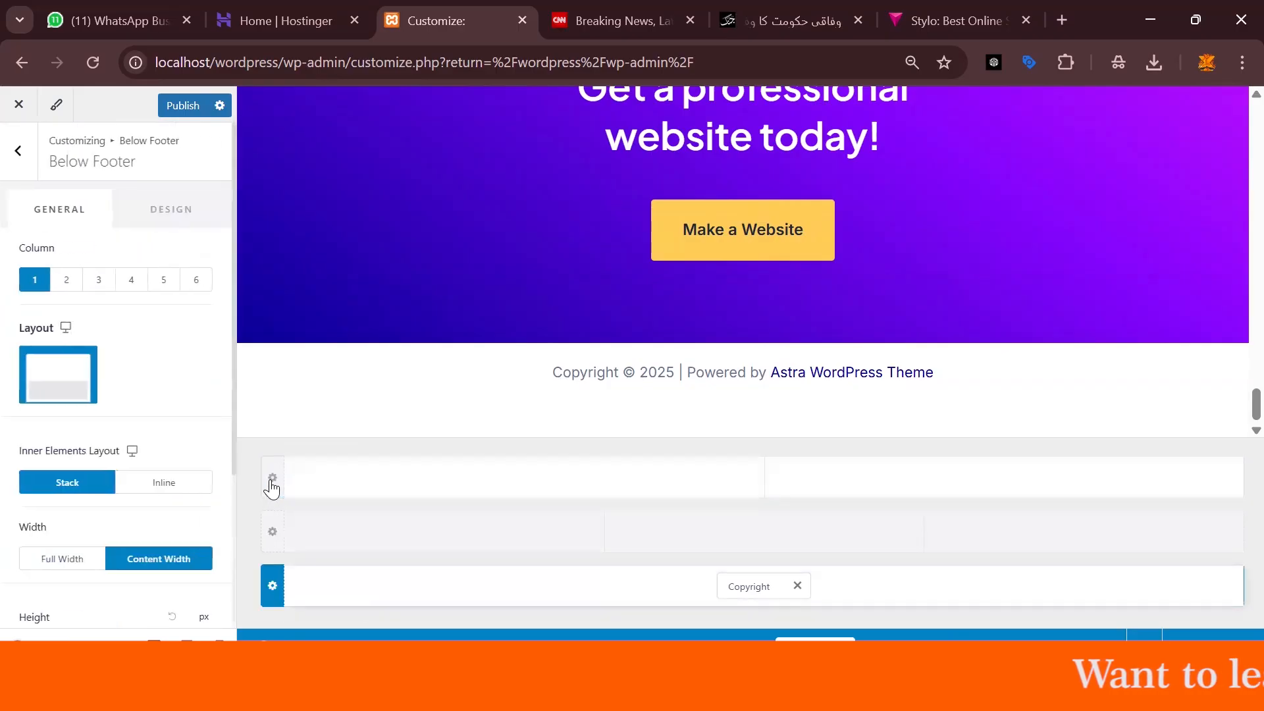
pyautogui.click(272, 481)
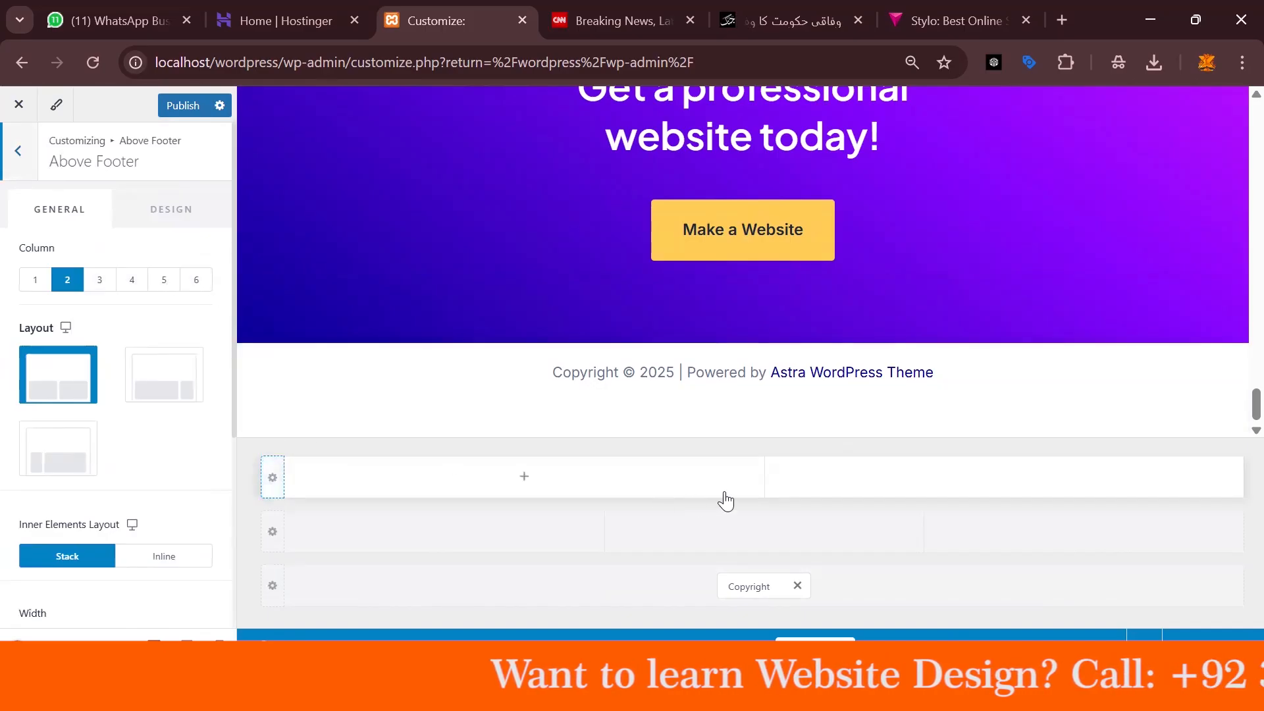
pyautogui.click(197, 283)
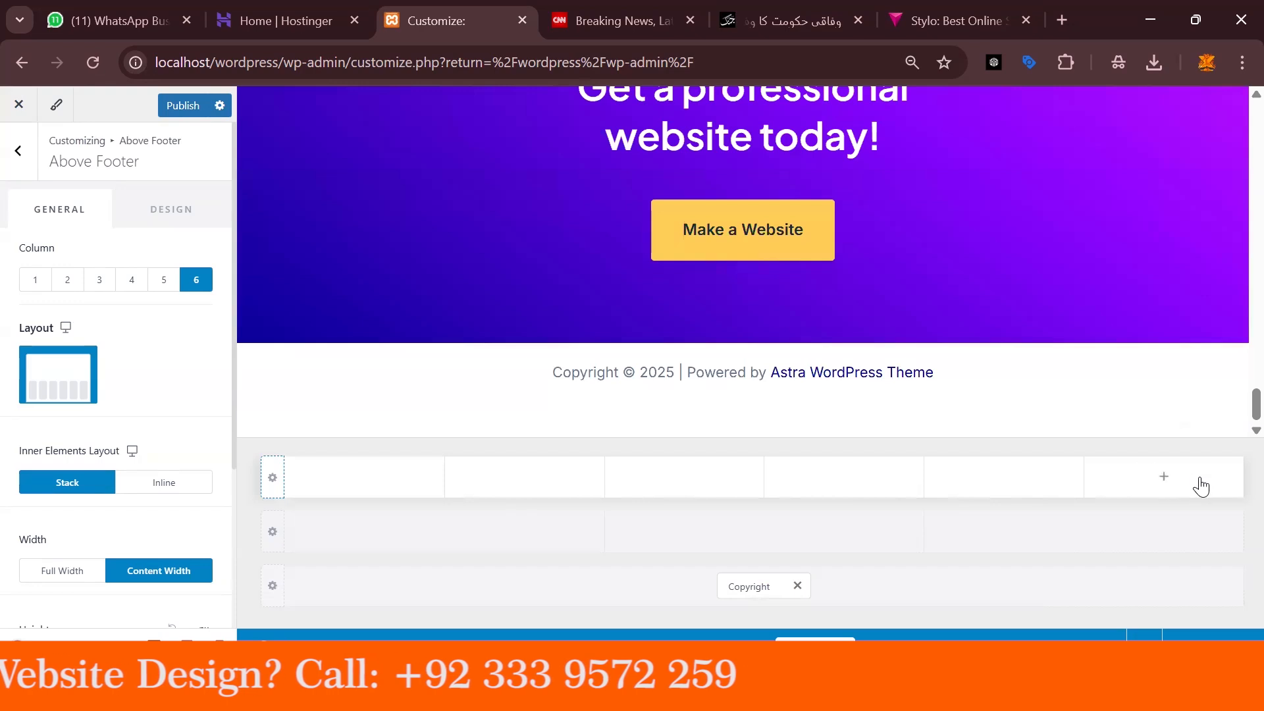
# Reduce the Above Footer row to 1 column
pyautogui.click(272, 478)
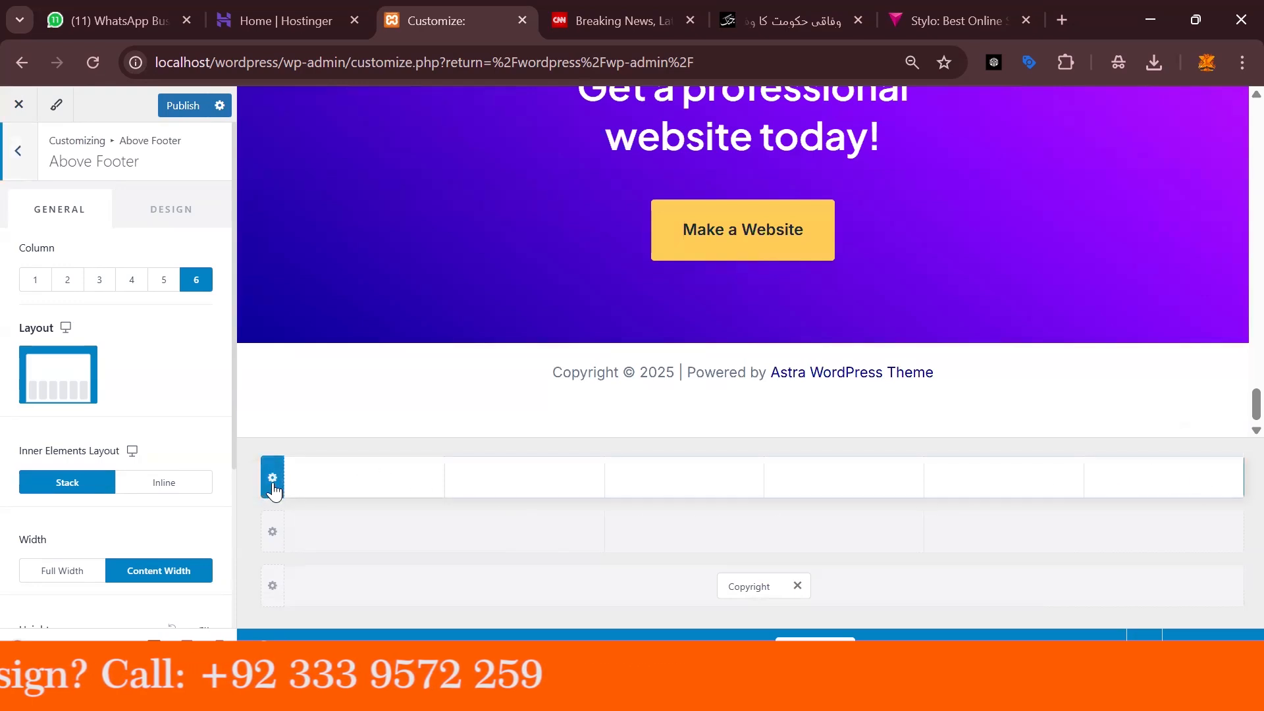
pyautogui.click(33, 279)
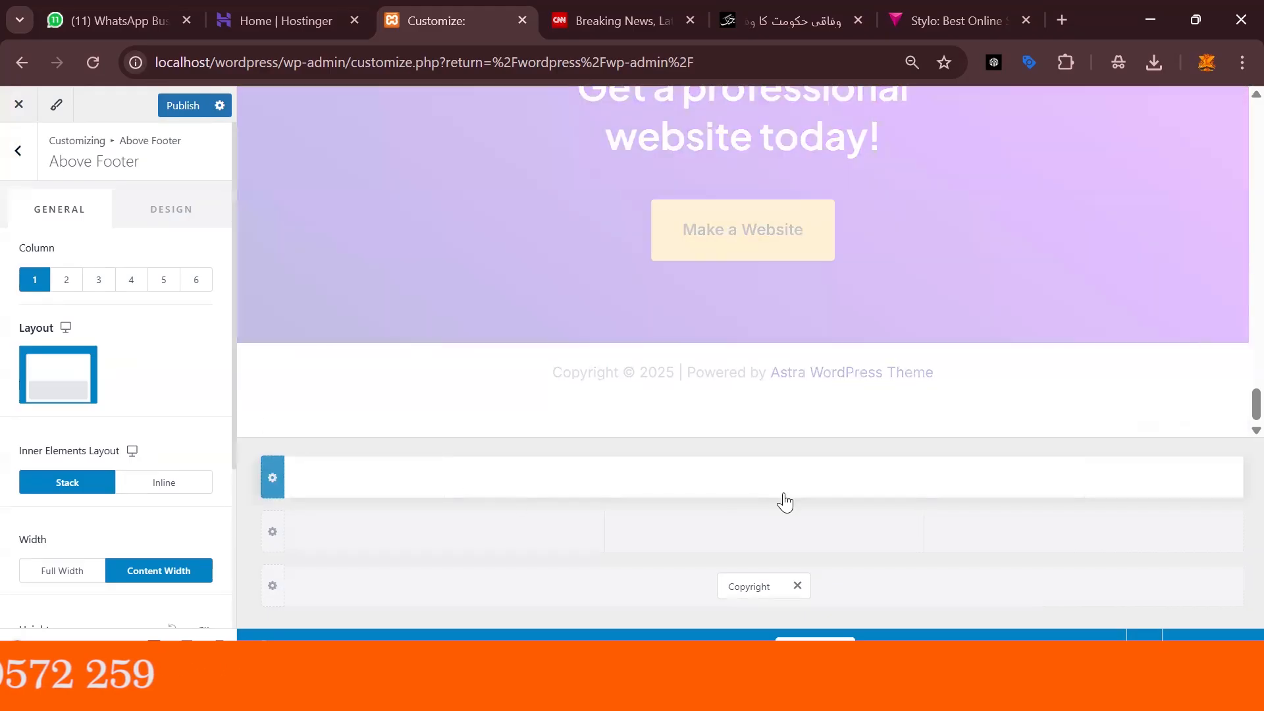
# Review the search bar and link columns in the CNN footer, and insert Widget 1 into the Above Footer row
pyautogui.click(642, 10)
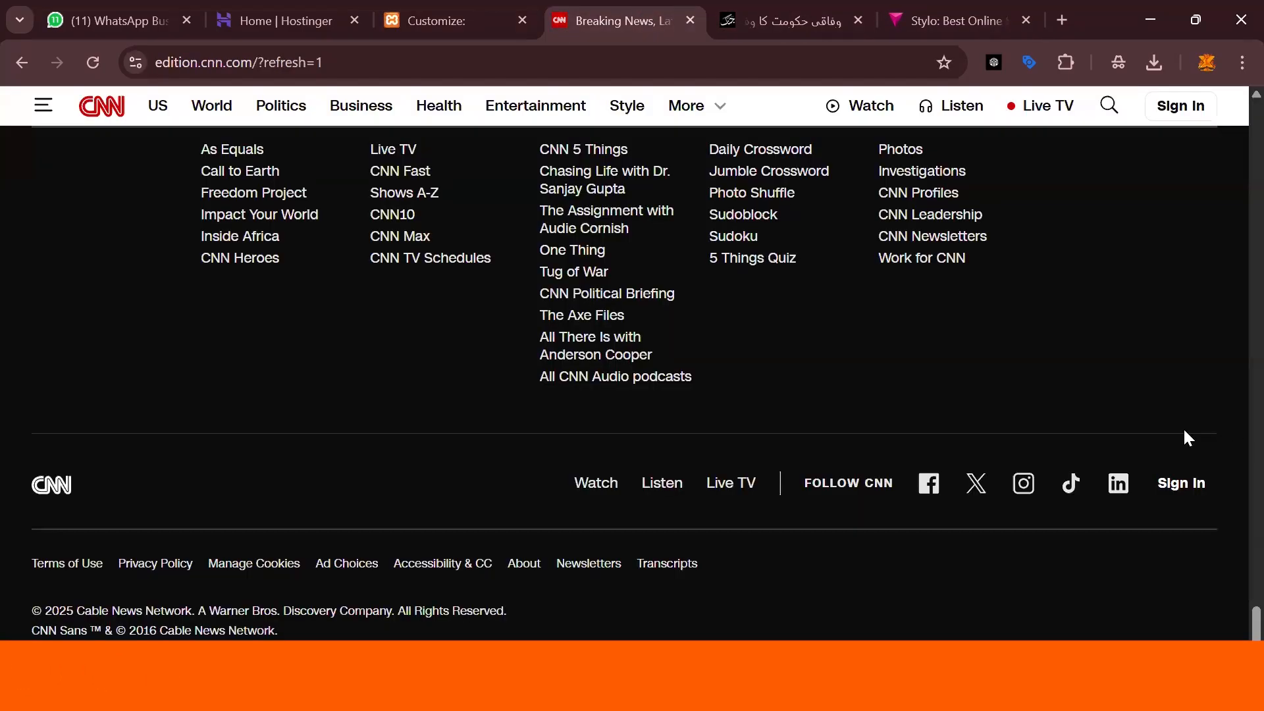
pyautogui.scroll(15, 1155, 437)
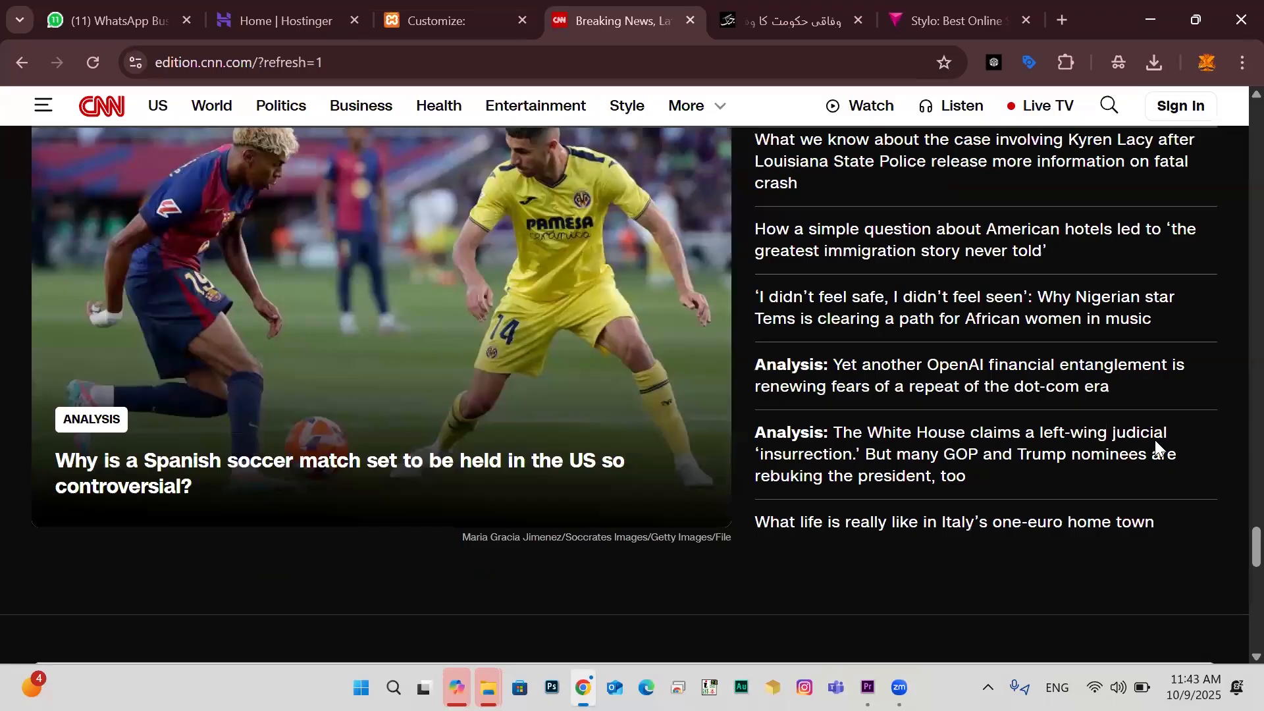
pyautogui.scroll(-7, 1155, 439)
pyautogui.moveTo(1233, 583); pyautogui.dragTo(1233, 585)
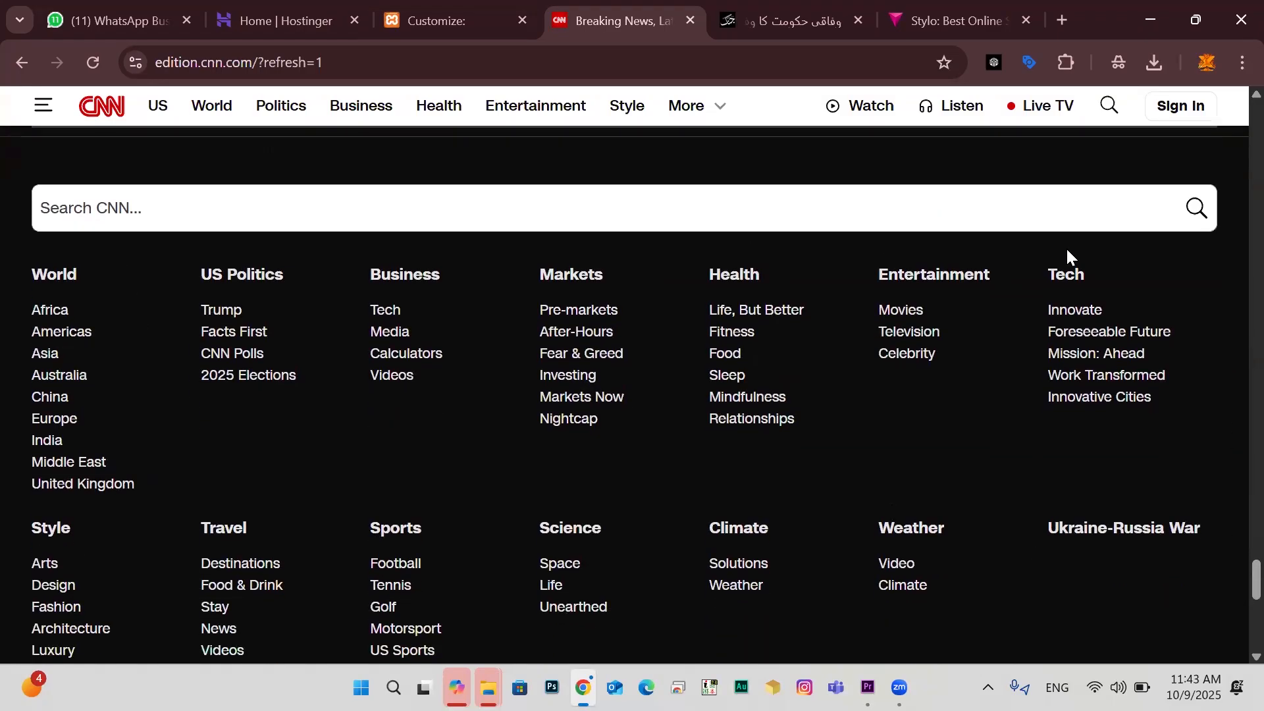
pyautogui.click(429, 9)
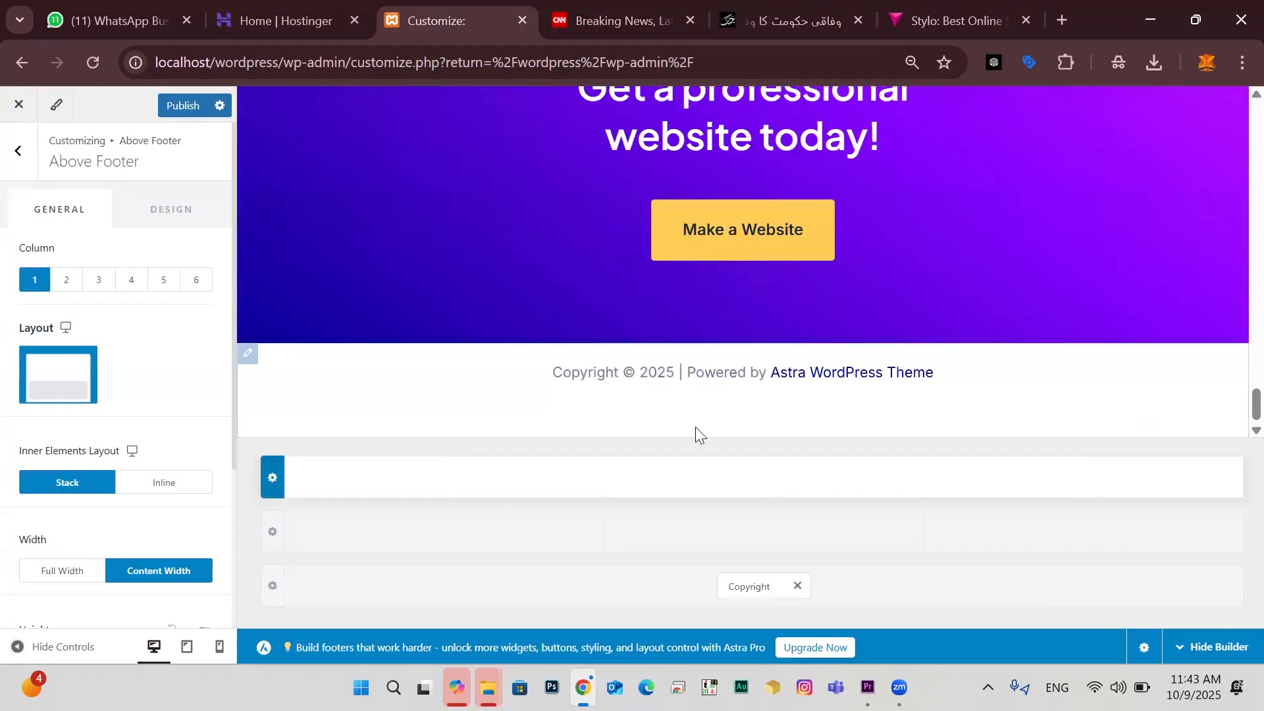
pyautogui.click(765, 478)
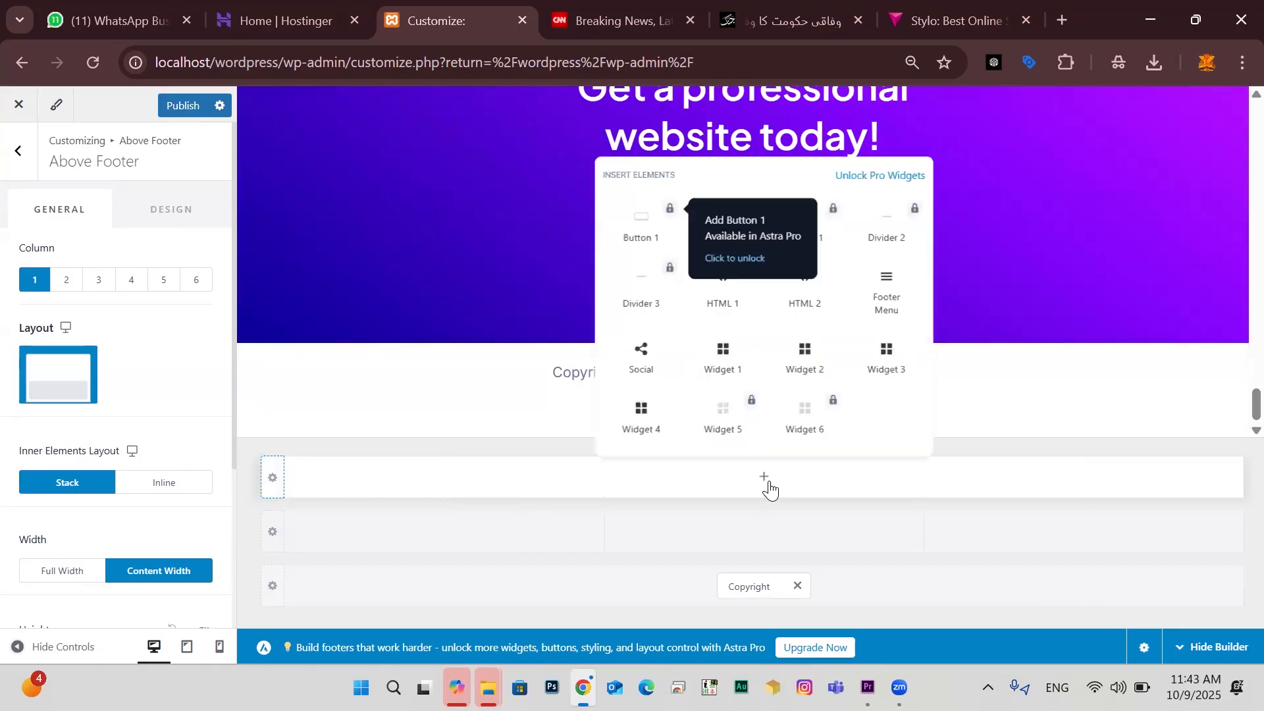
pyautogui.click(722, 359)
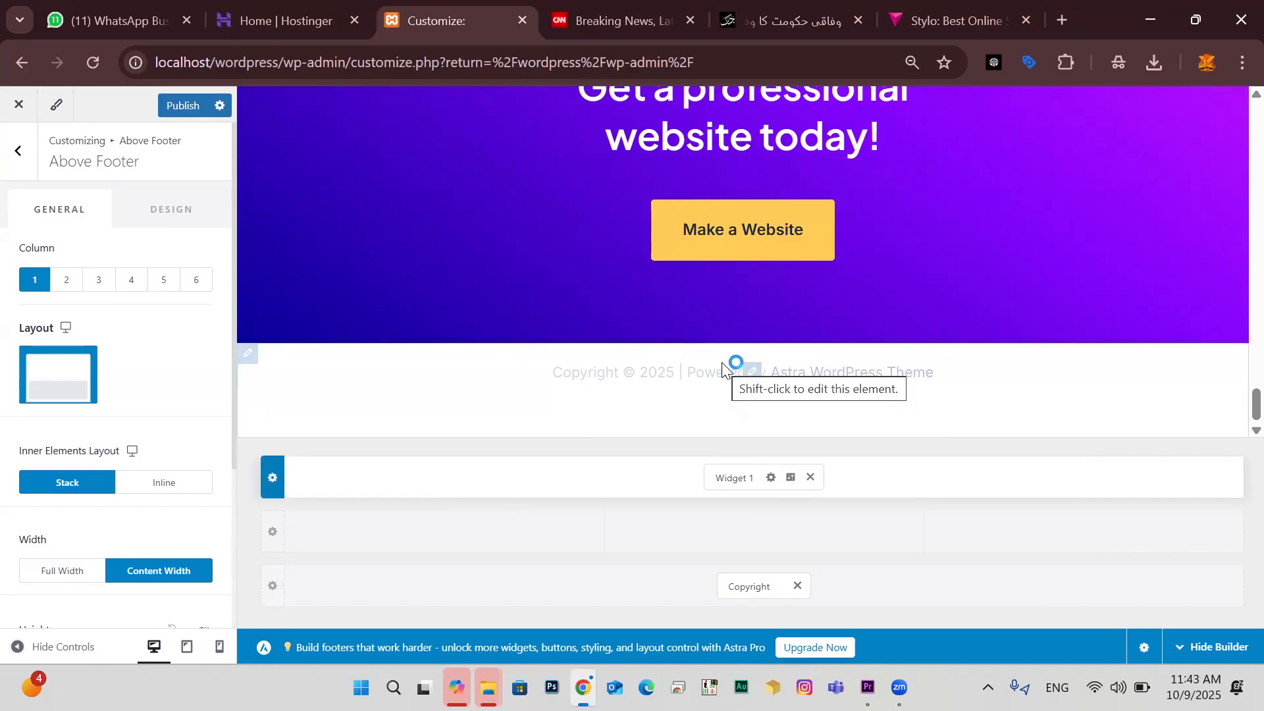
# Add a Search block to Footer Builder Widget 1
pyautogui.click(735, 479)
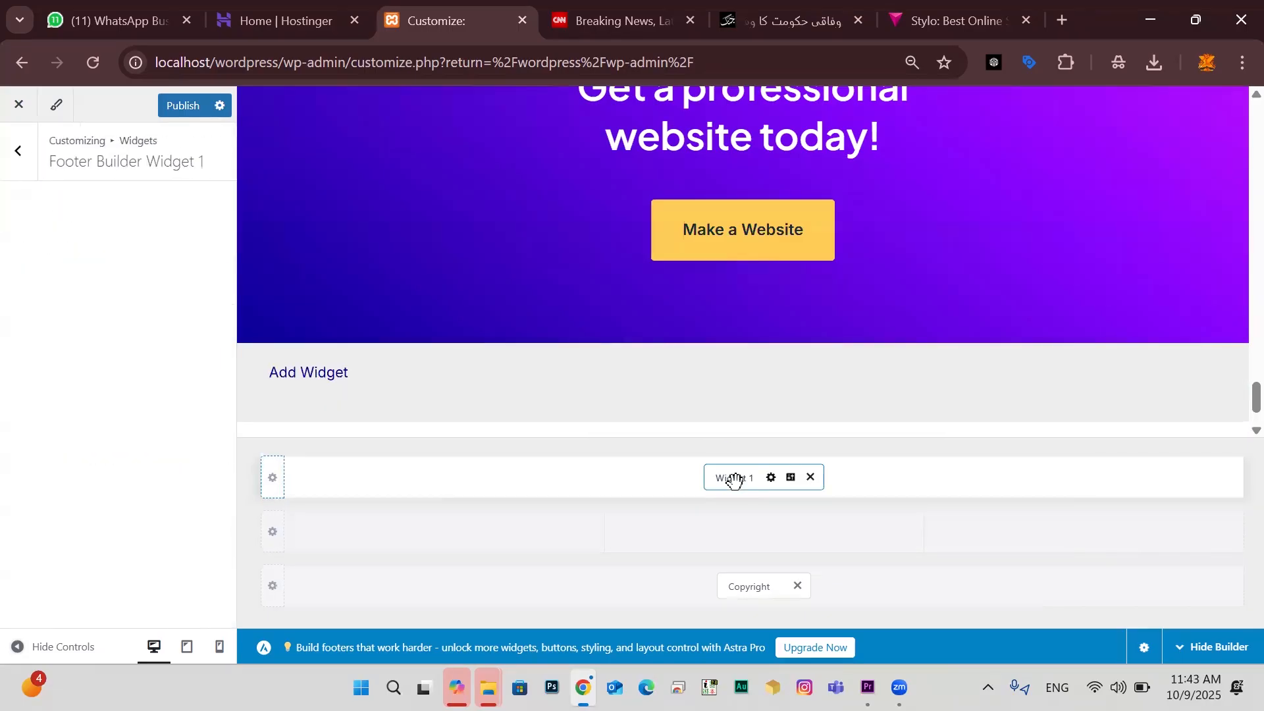
pyautogui.click(770, 477)
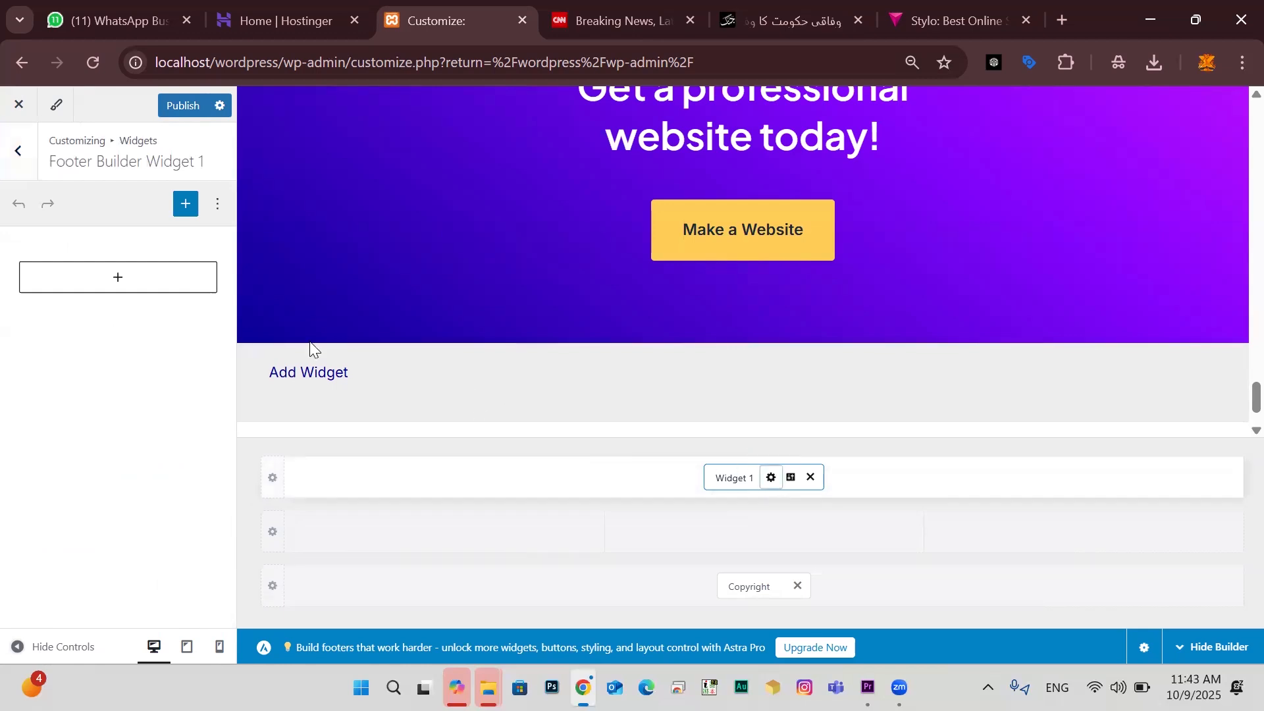
pyautogui.click(114, 279)
pyautogui.write('se')
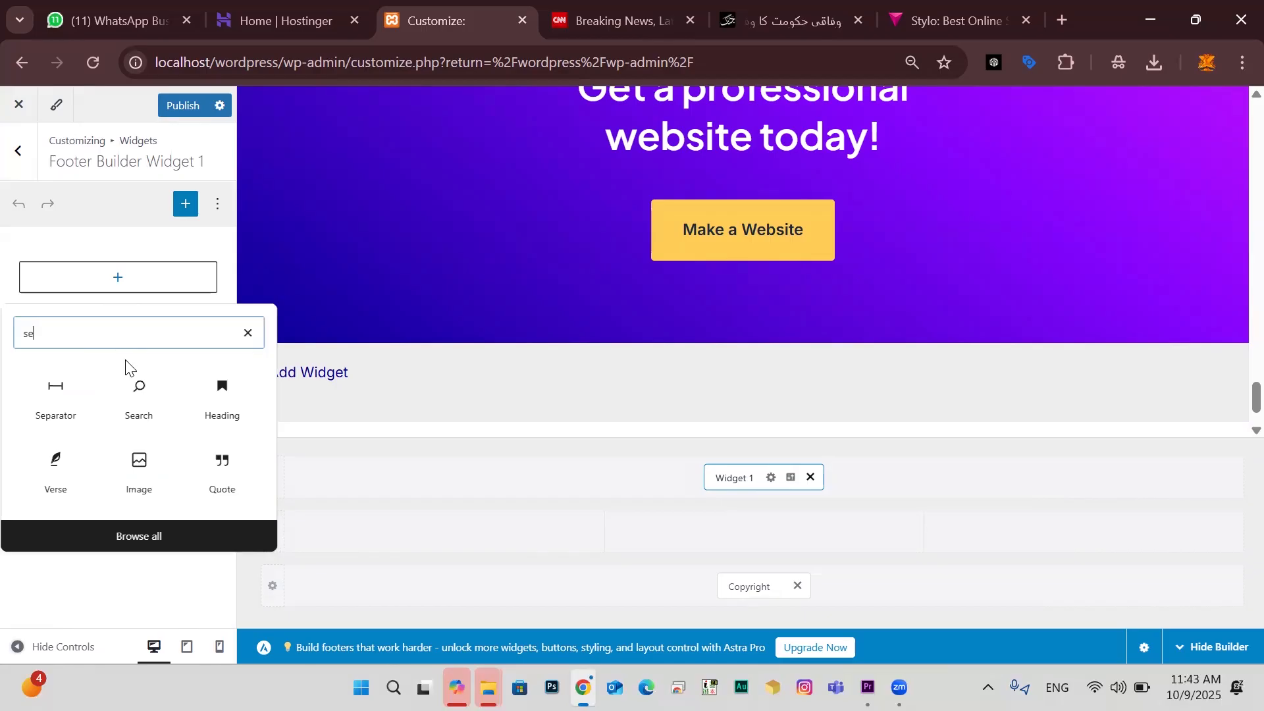
pyautogui.click(141, 395)
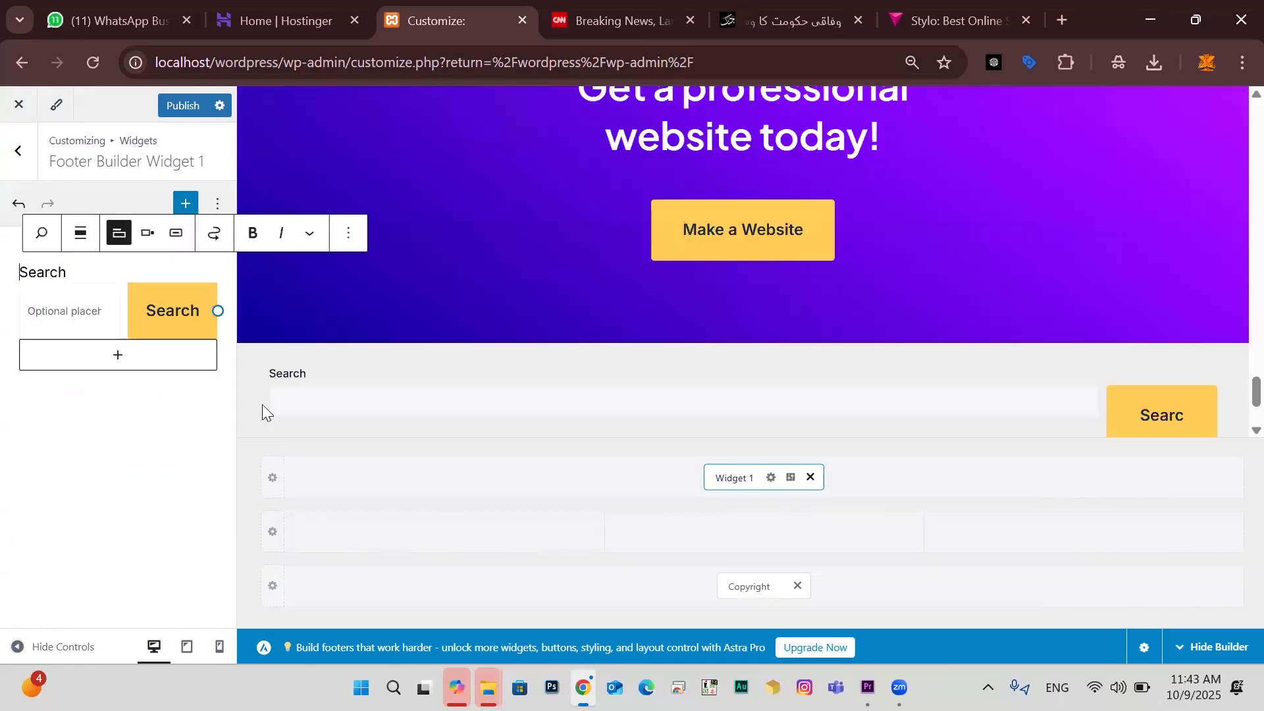
# Publish the search widget, compare the live homepage footer with CNN's search bar, and return to the Customizer
pyautogui.click(184, 106)
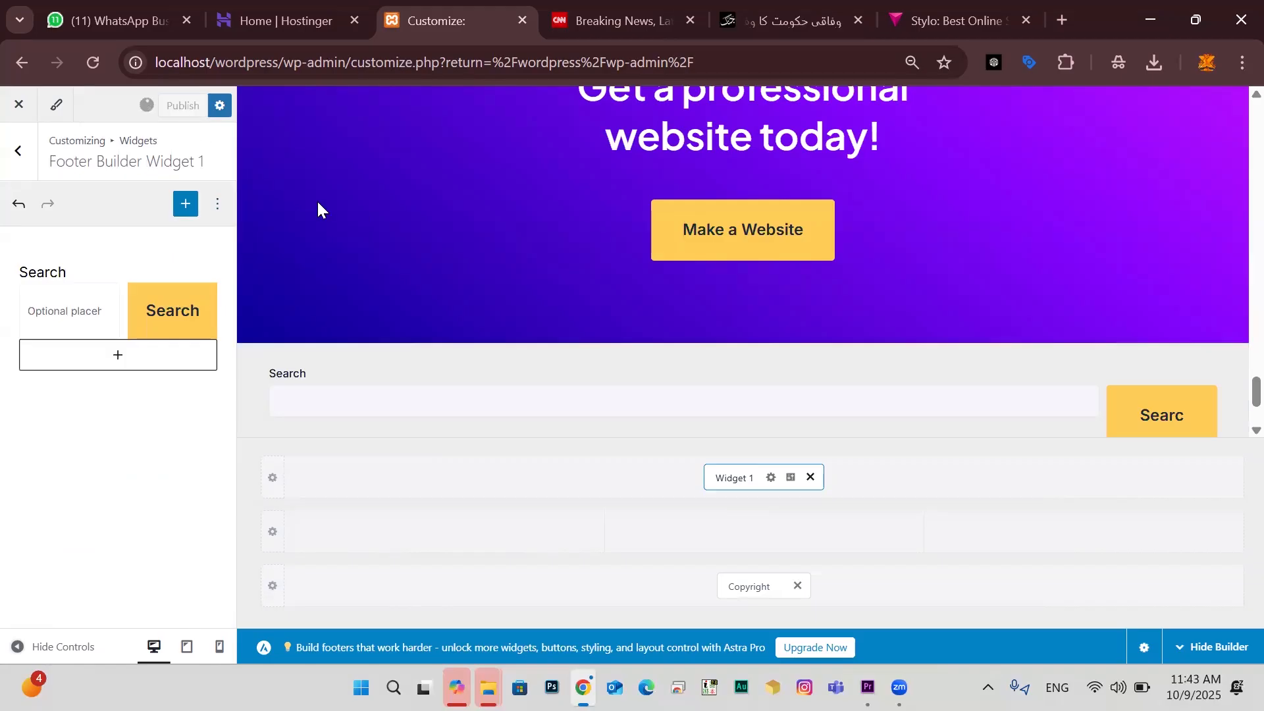
pyautogui.click(22, 109)
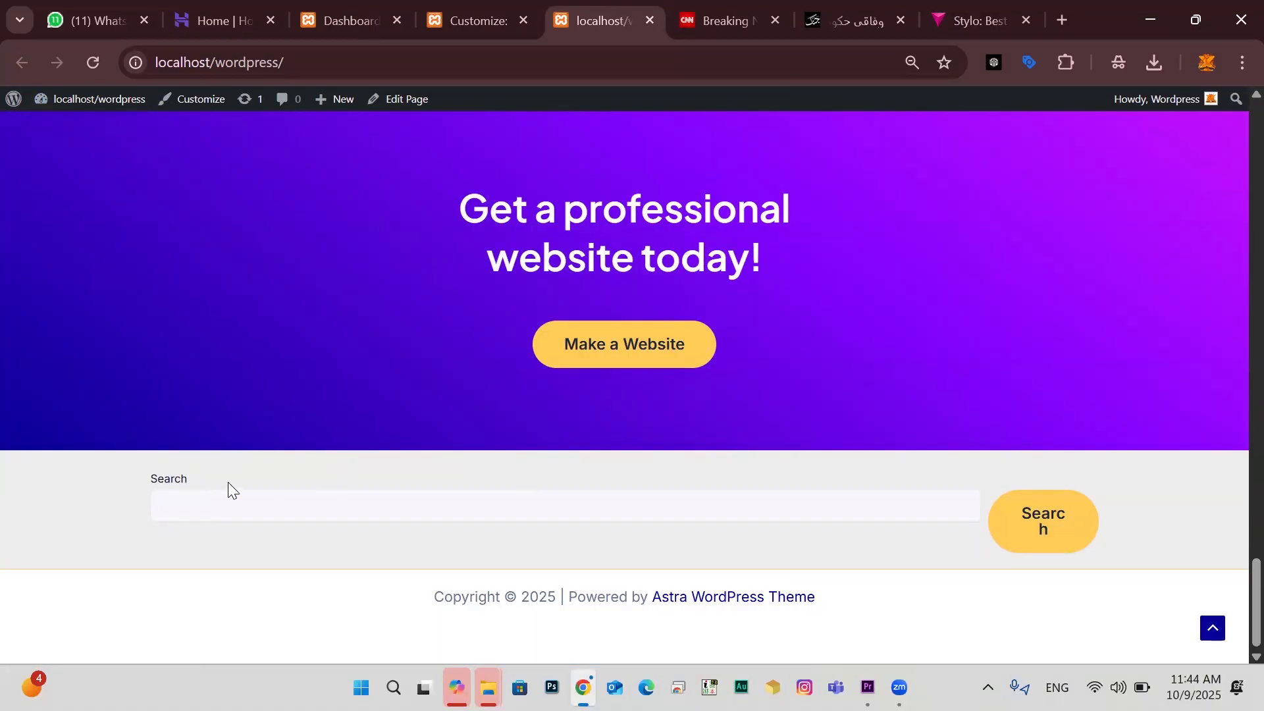
pyautogui.hotkey('ctrl', 'Tab')
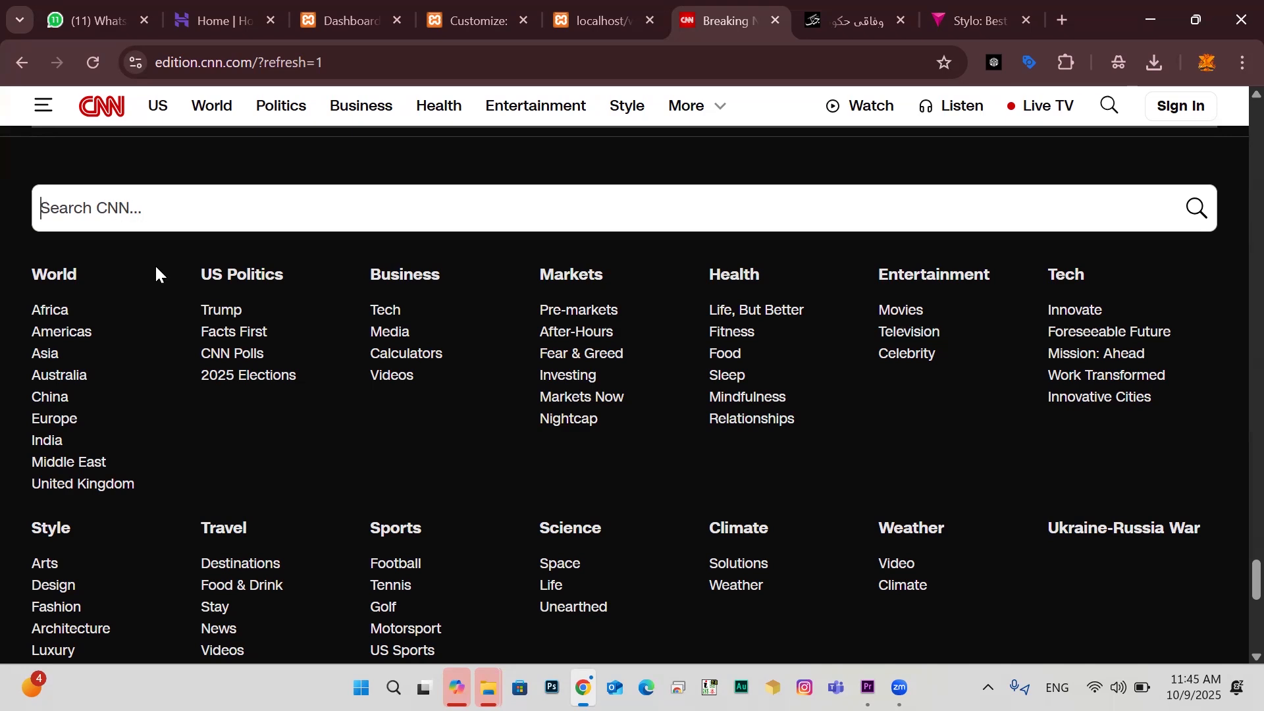
pyautogui.click(602, 9)
pyautogui.click(487, 12)
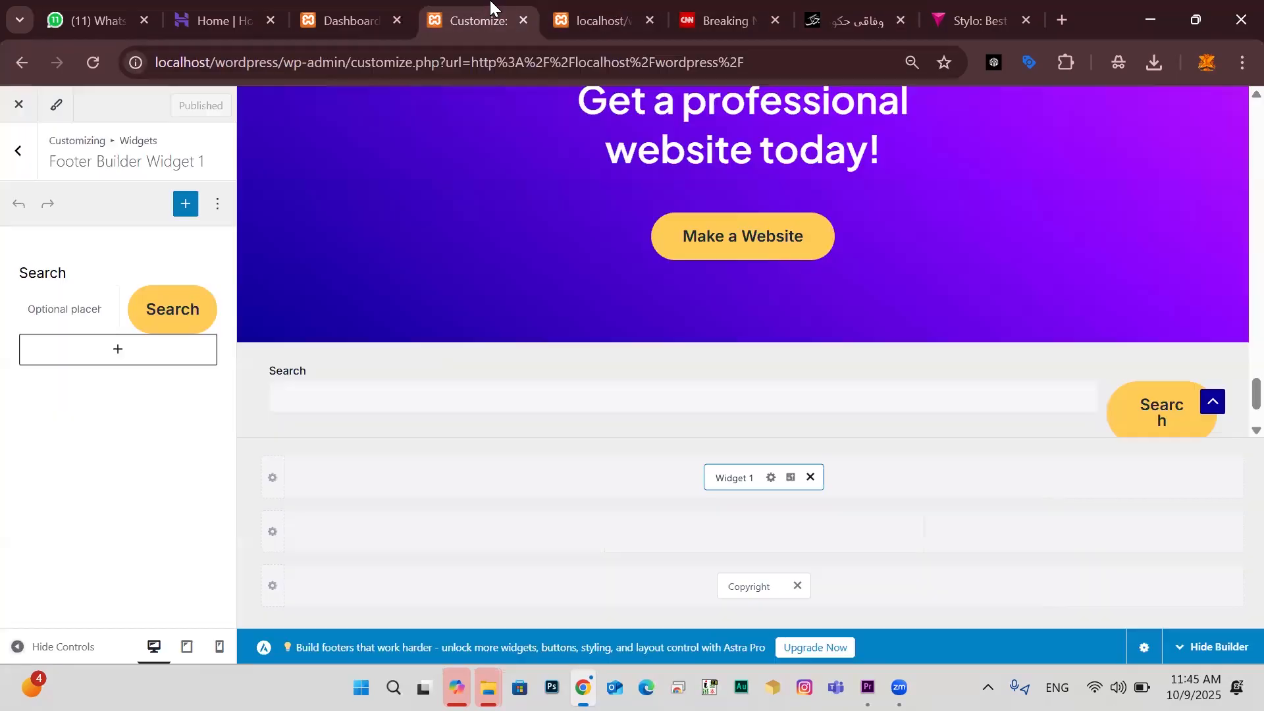
# Remove the Search block's label, set its placeholder to "Search CNN" and publish the change
pyautogui.doubleClick(50, 274)
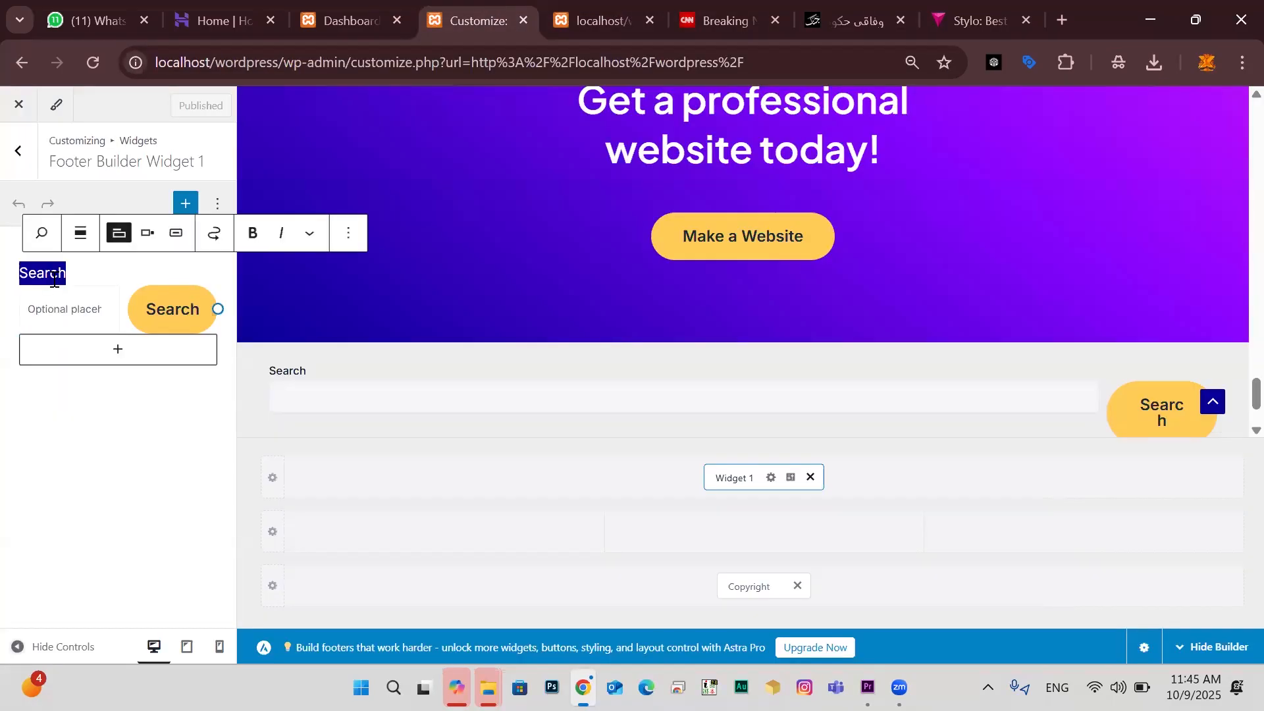
pyautogui.press('BackSpace')
pyautogui.click(73, 302)
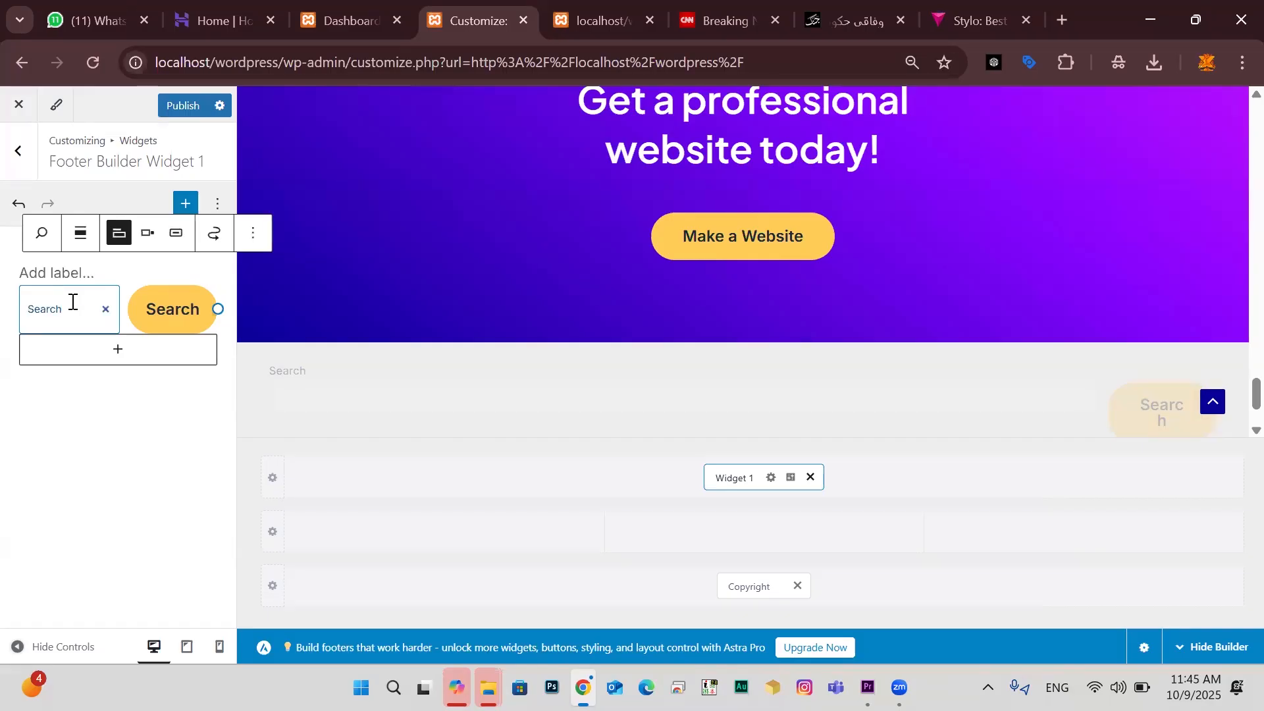
pyautogui.write('NN')
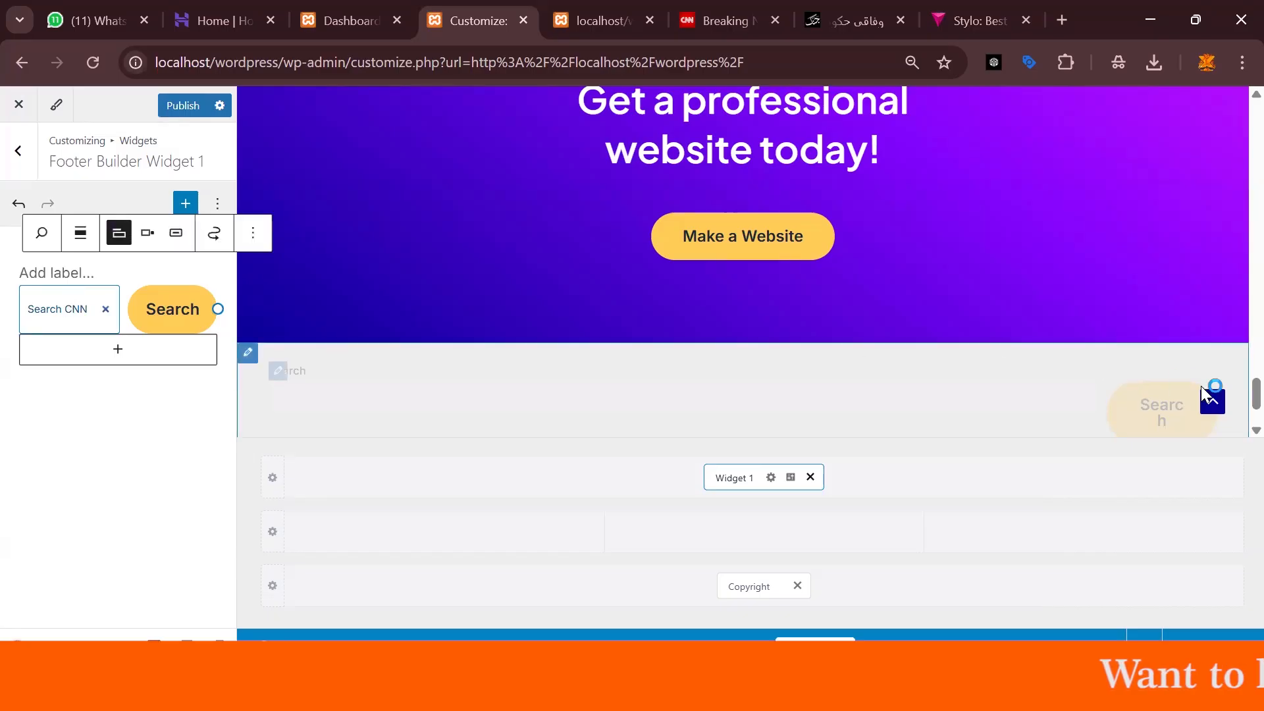
pyautogui.click(187, 107)
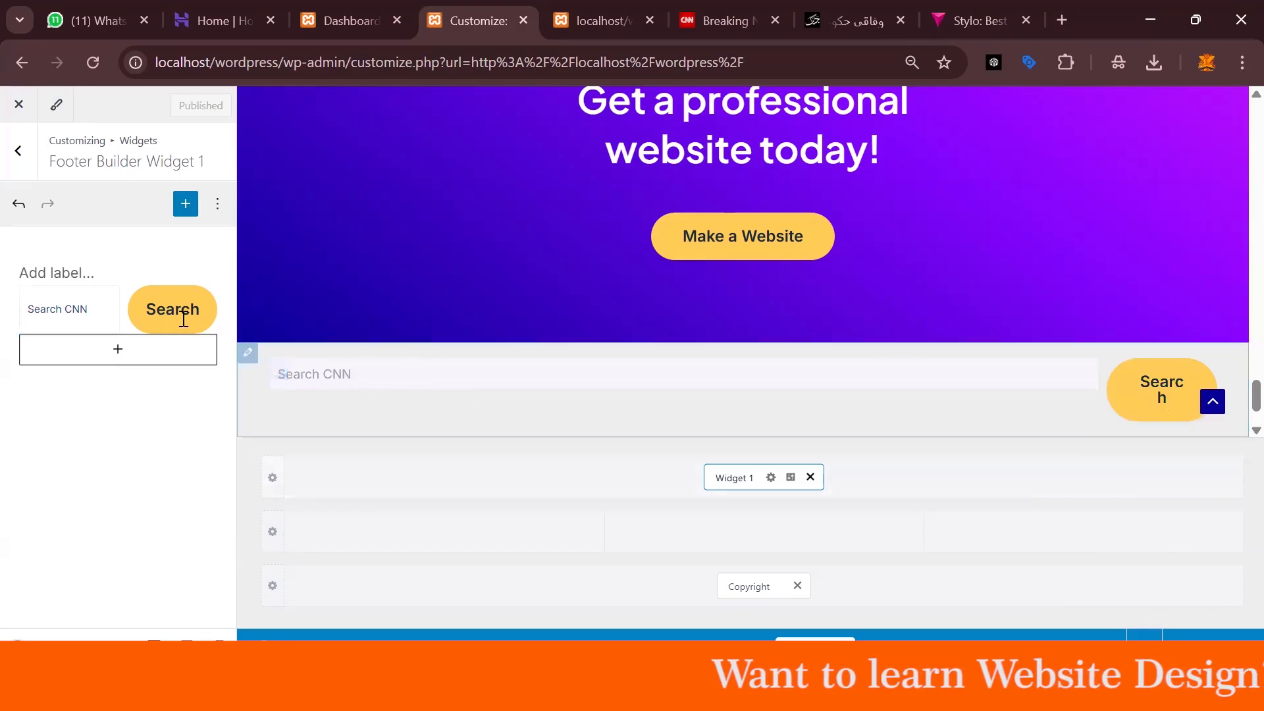
# Switch the footer search button from text to an icon and publish the change
pyautogui.click(98, 306)
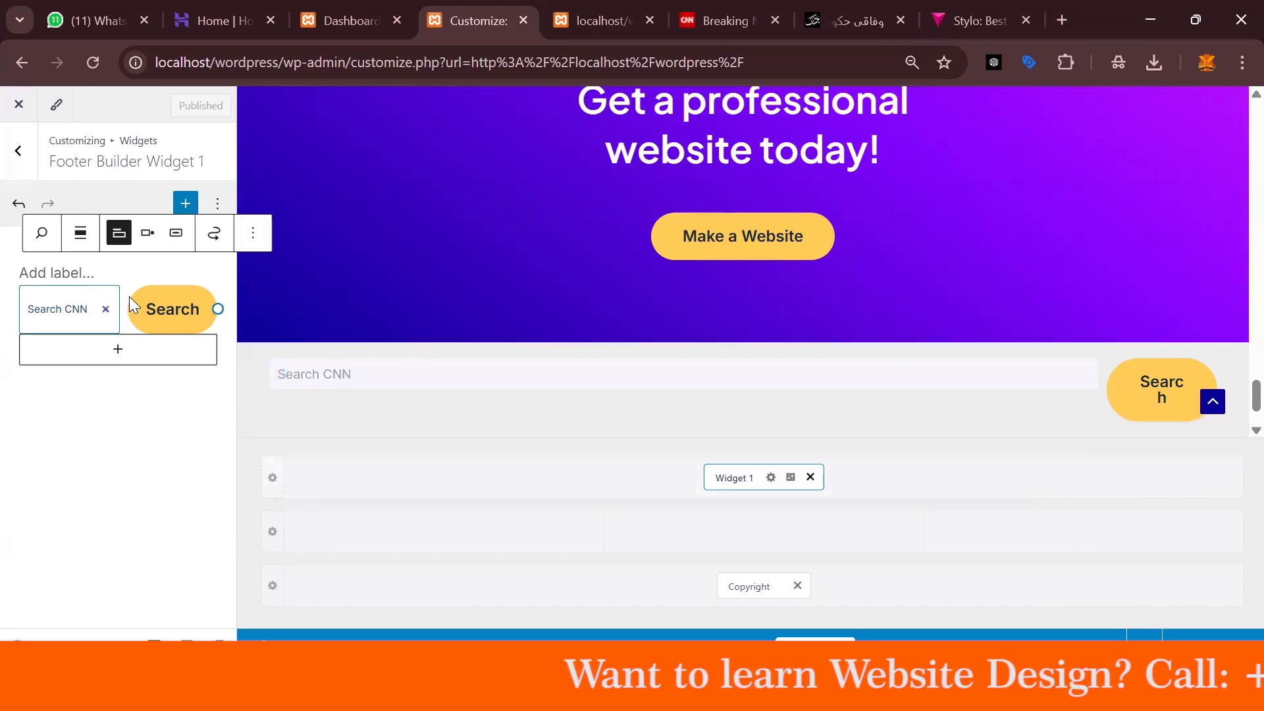
pyautogui.click(176, 234)
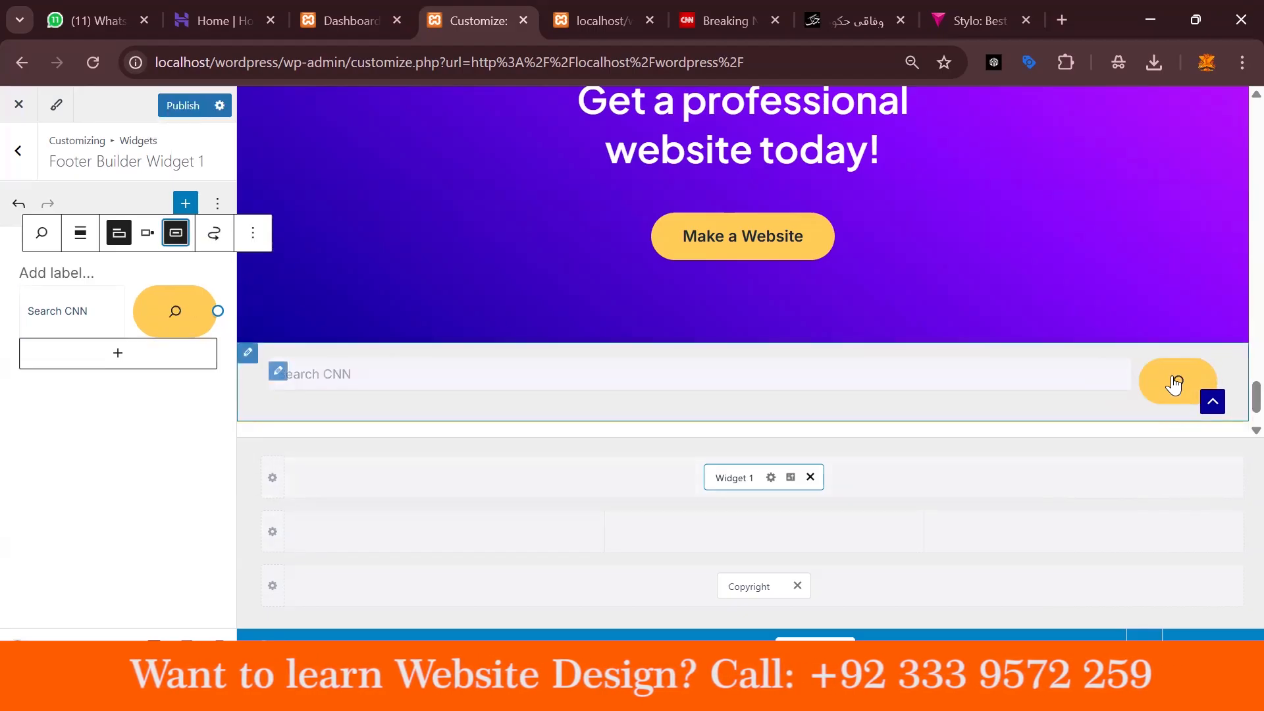
pyautogui.click(183, 105)
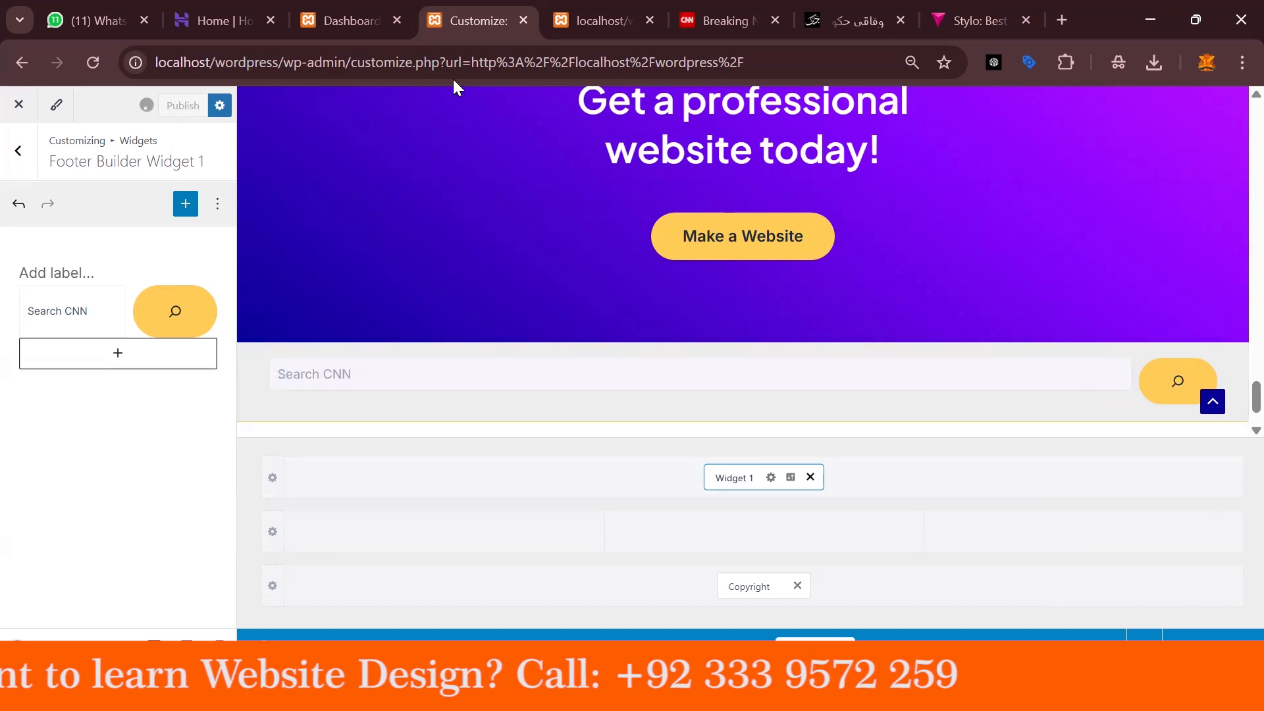
# Reload the local homepage and check the search field and icon button in its footer
pyautogui.click(596, 9)
pyautogui.click(93, 62)
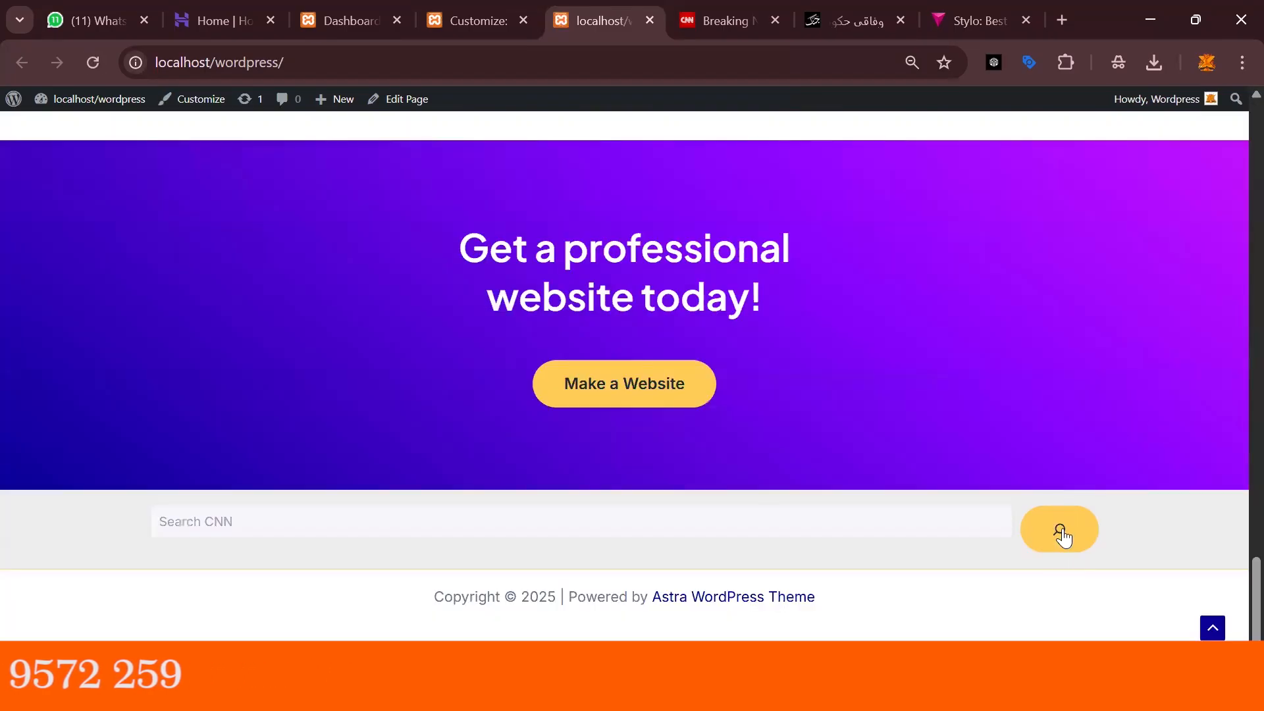
pyautogui.click(217, 520)
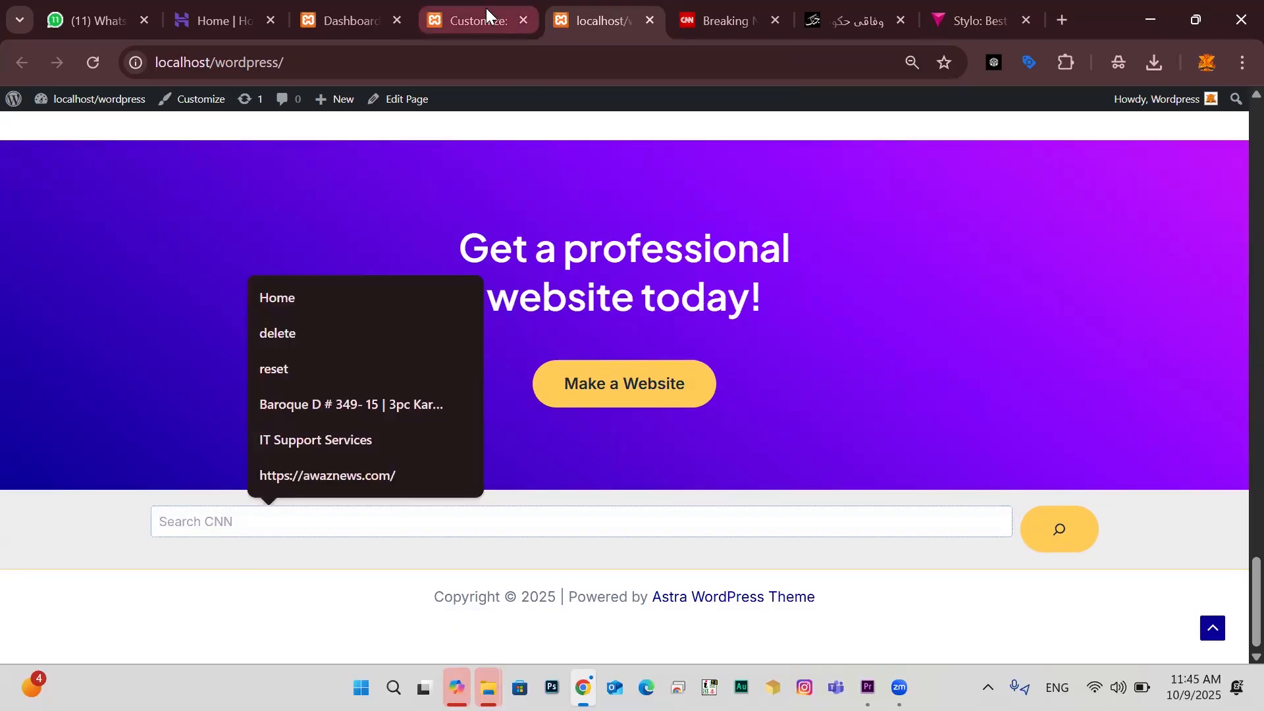
# Compare the local footer with CNN's category link columns, focusing on the World column heading
pyautogui.click(486, 13)
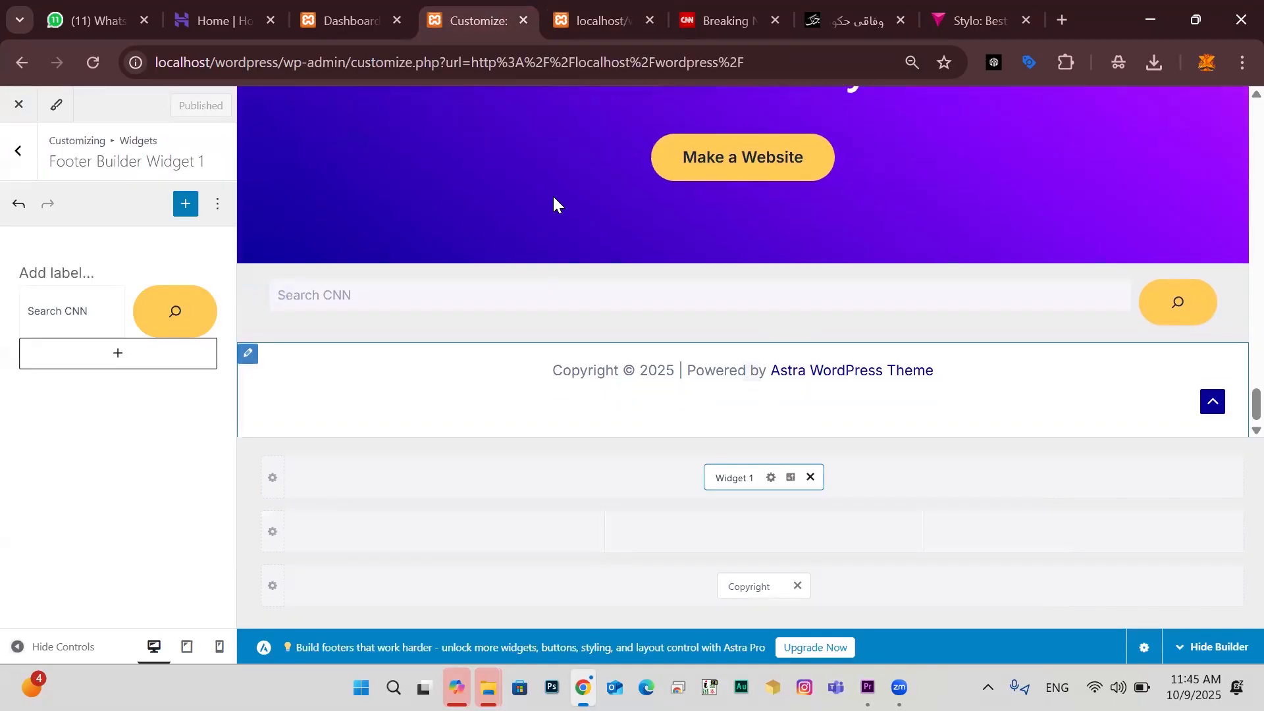
pyautogui.click(704, 19)
pyautogui.scroll(1, 138, 393)
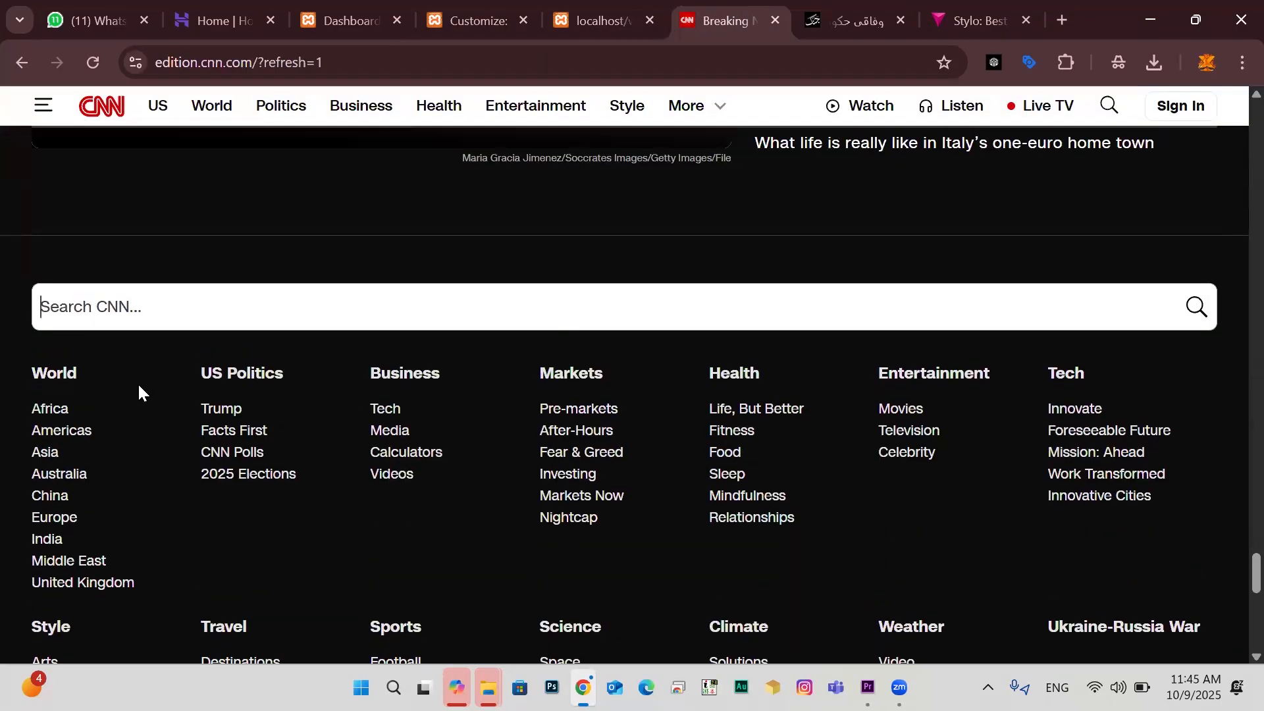
pyautogui.scroll(-3, 768, 248)
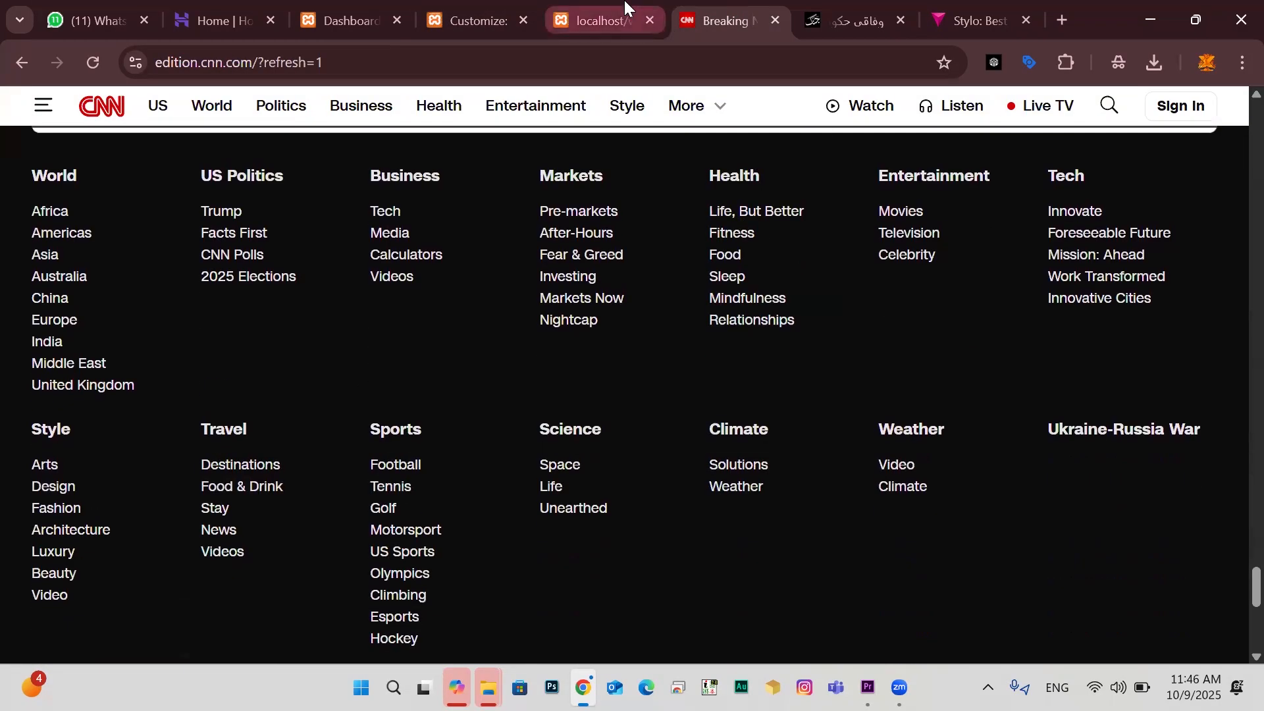
pyautogui.click(625, 13)
pyautogui.click(730, 14)
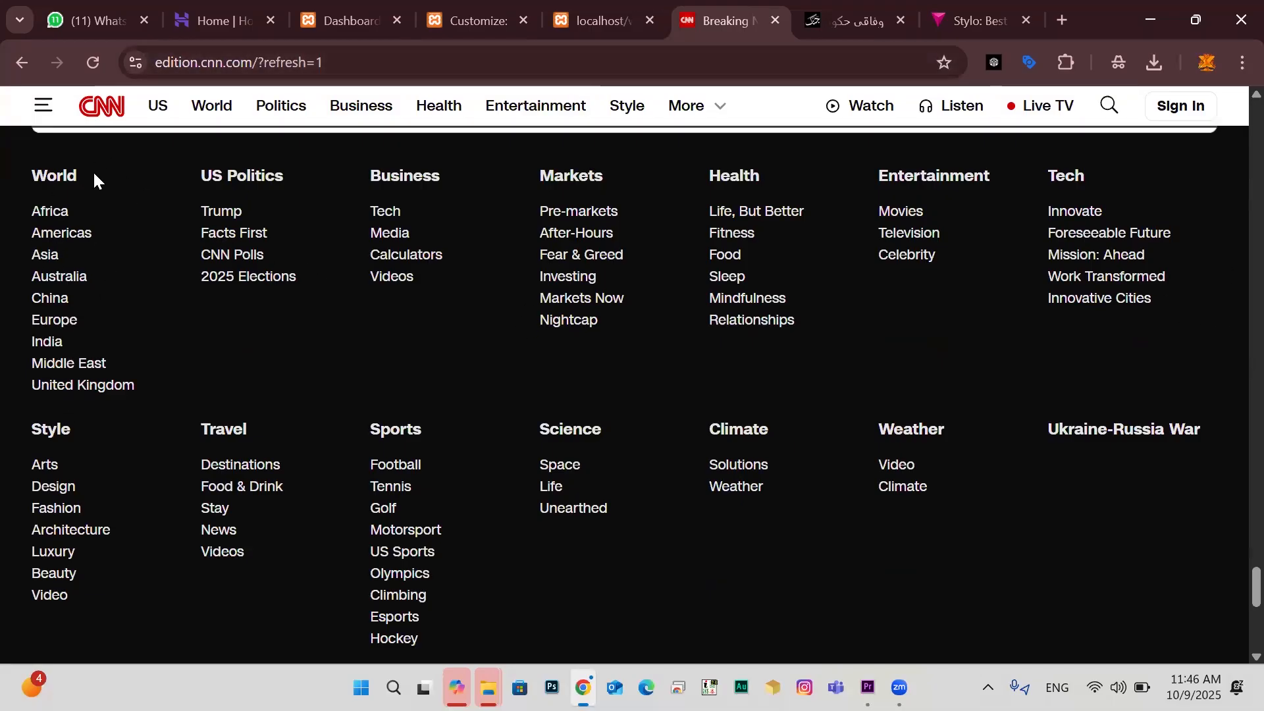
pyautogui.moveTo(93, 172); pyautogui.dragTo(27, 175)
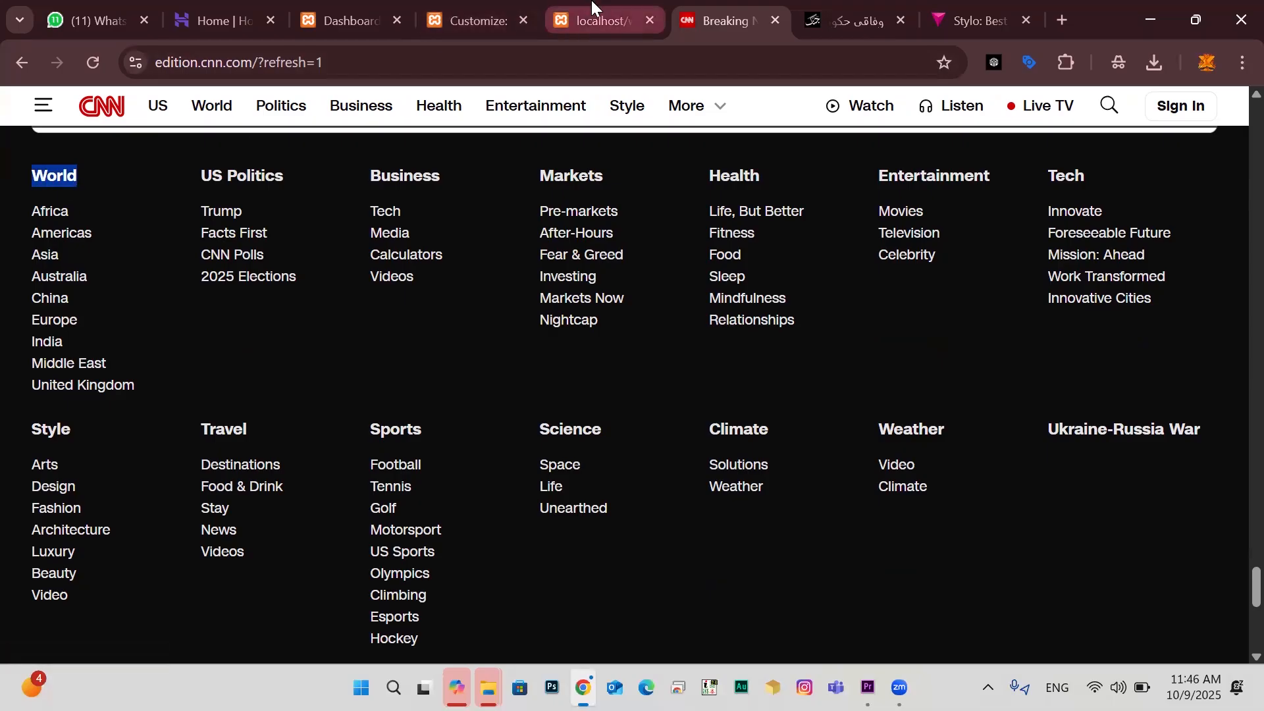
# Open the post Categories page in the WordPress admin dashboard
pyautogui.click(593, 5)
pyautogui.click(516, 9)
pyautogui.click(382, 8)
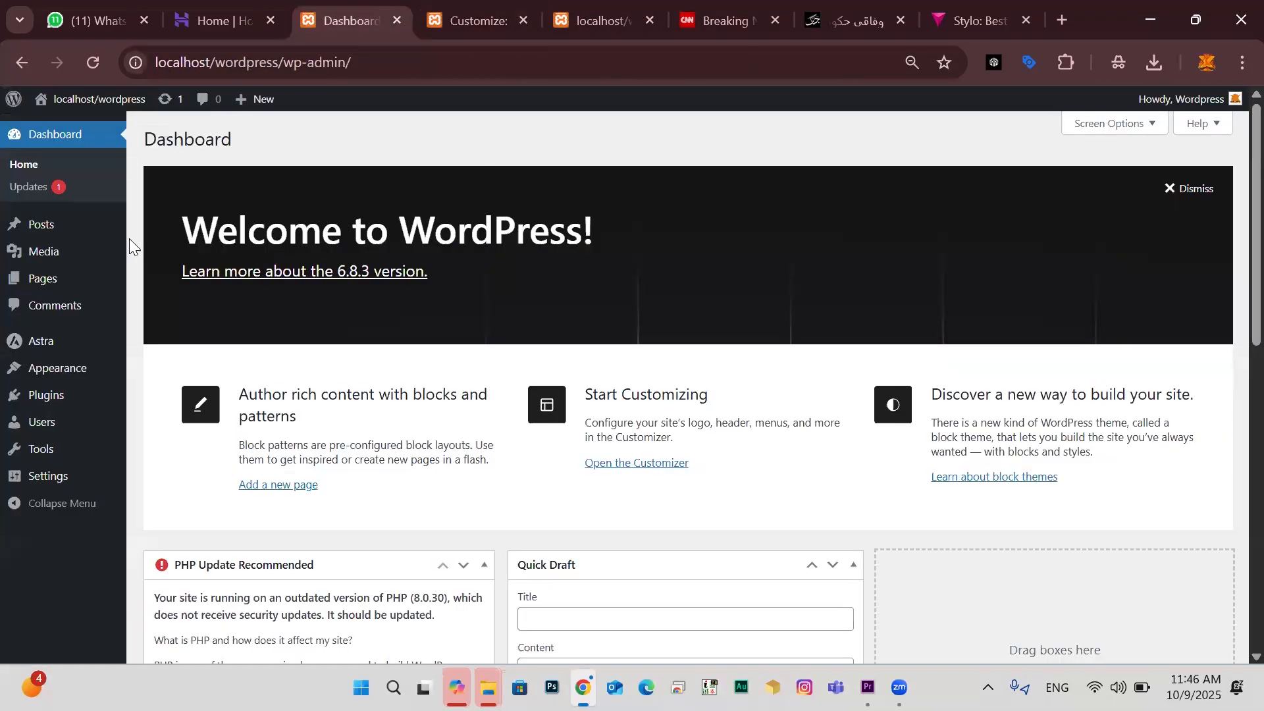
pyautogui.moveTo(20, 213)
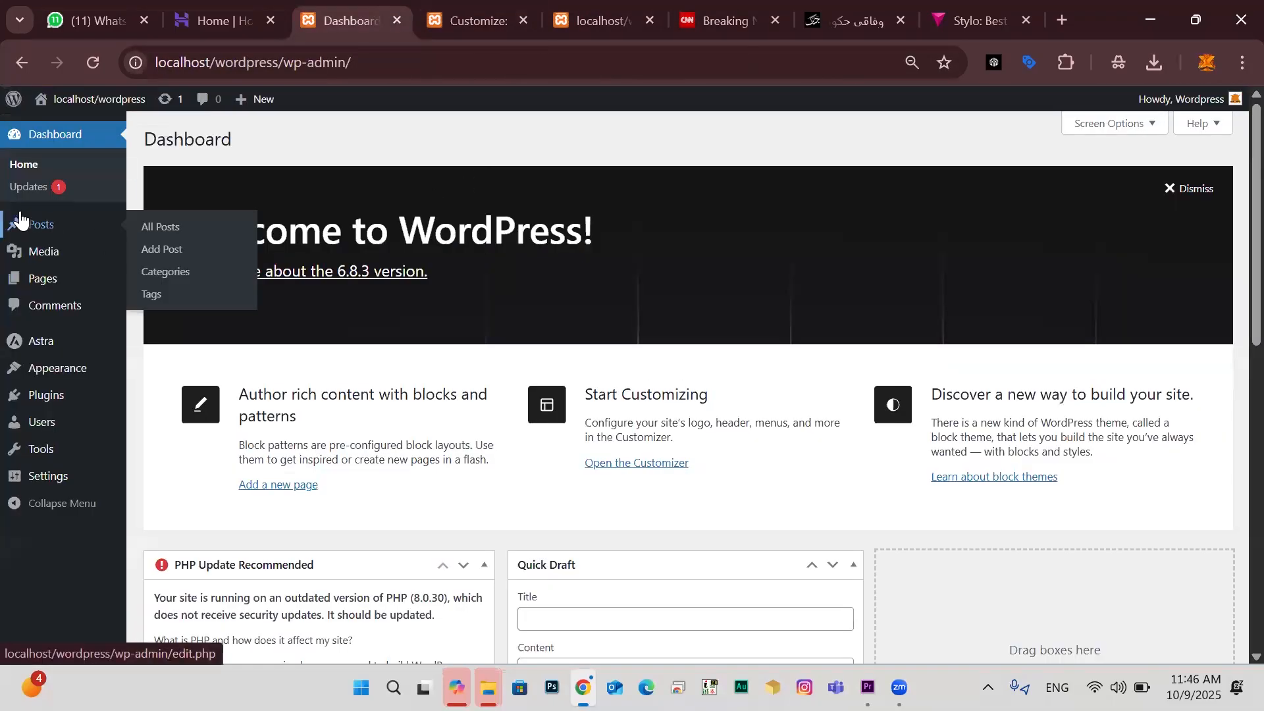
pyautogui.click(180, 281)
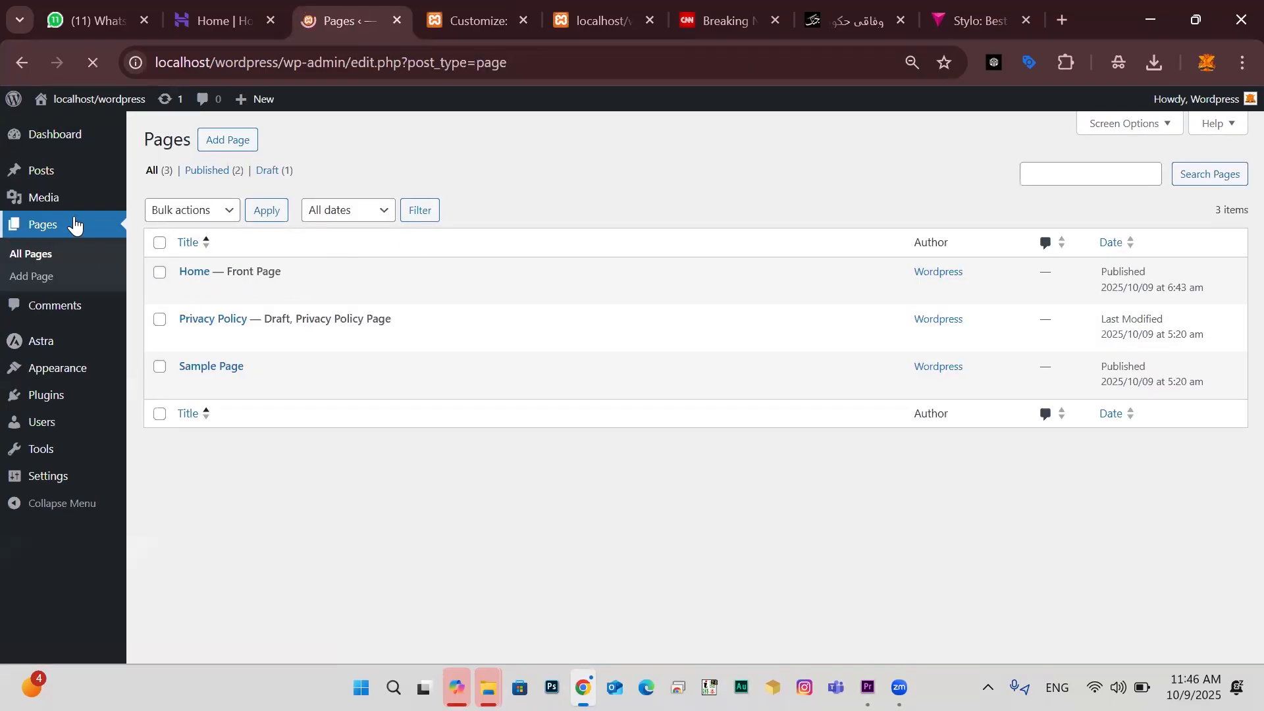
pyautogui.moveTo(52, 178)
pyautogui.click(180, 217)
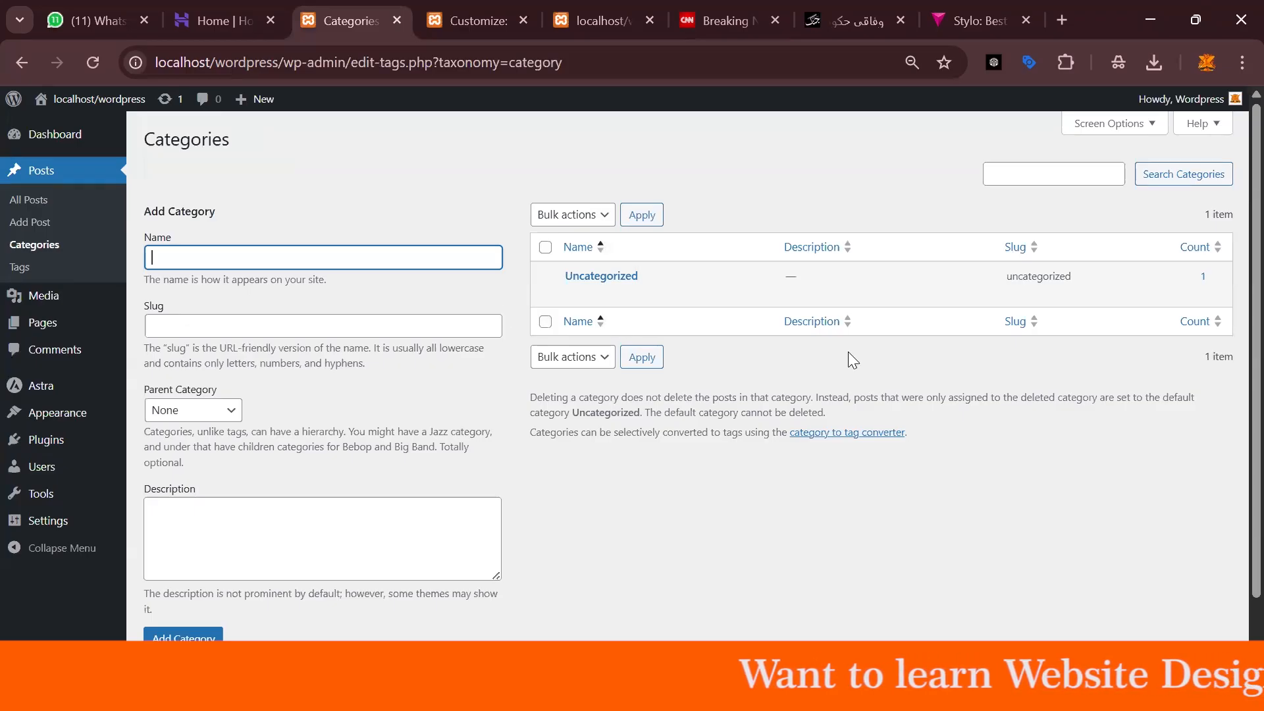
pyautogui.click(586, 17)
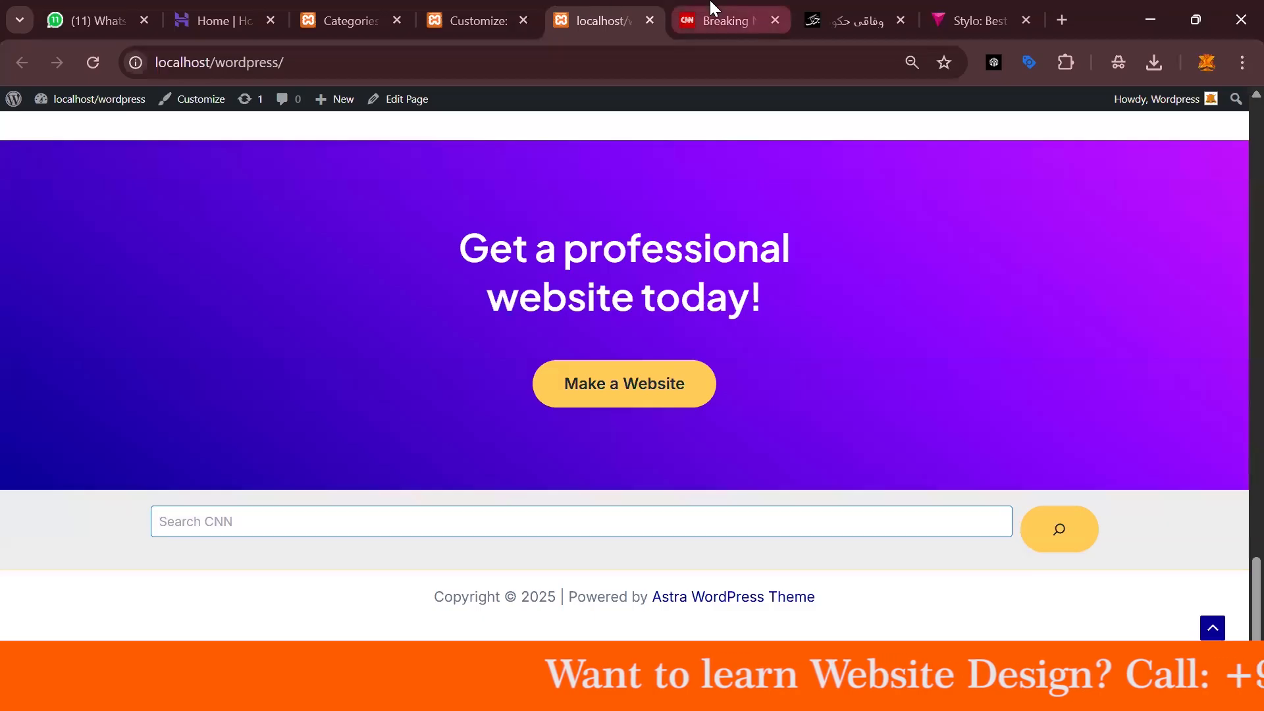
# Take the first link name from CNN's World column and add Africa as a post category in WordPress
pyautogui.click(714, 19)
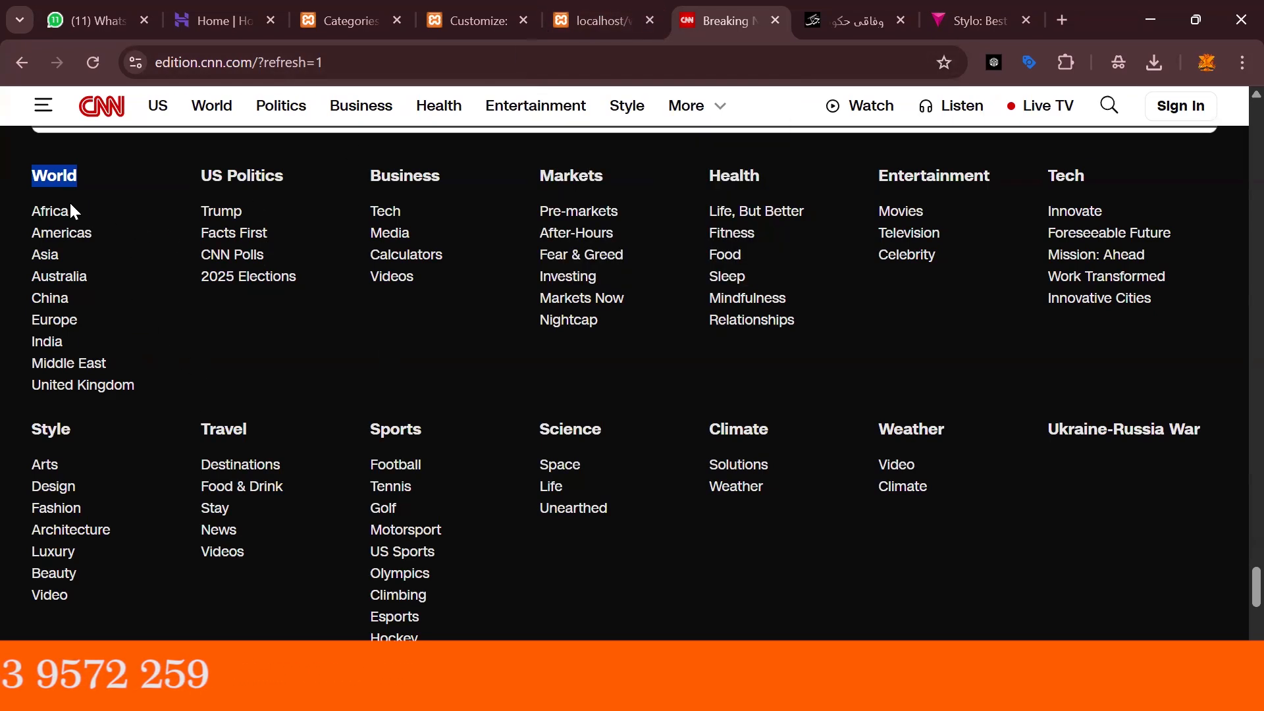
pyautogui.moveTo(25, 208); pyautogui.dragTo(93, 208)
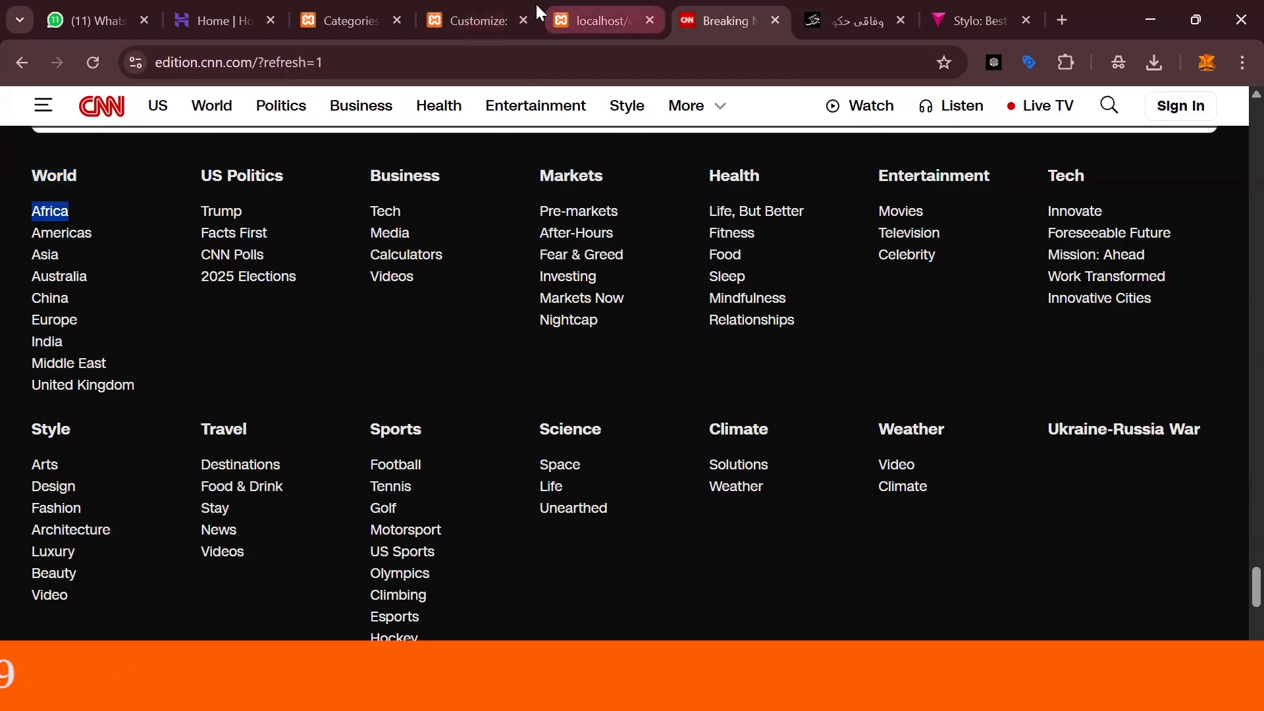
pyautogui.click(335, 9)
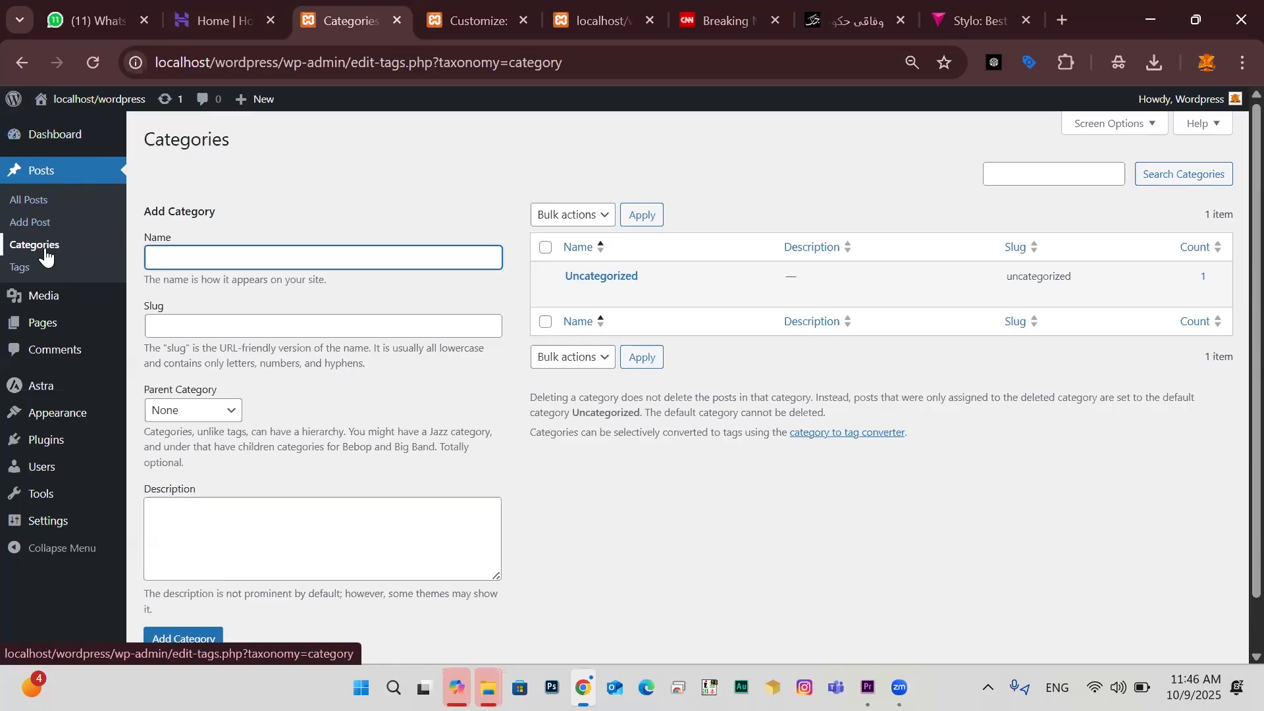
pyautogui.write('Africa')
pyautogui.click(179, 640)
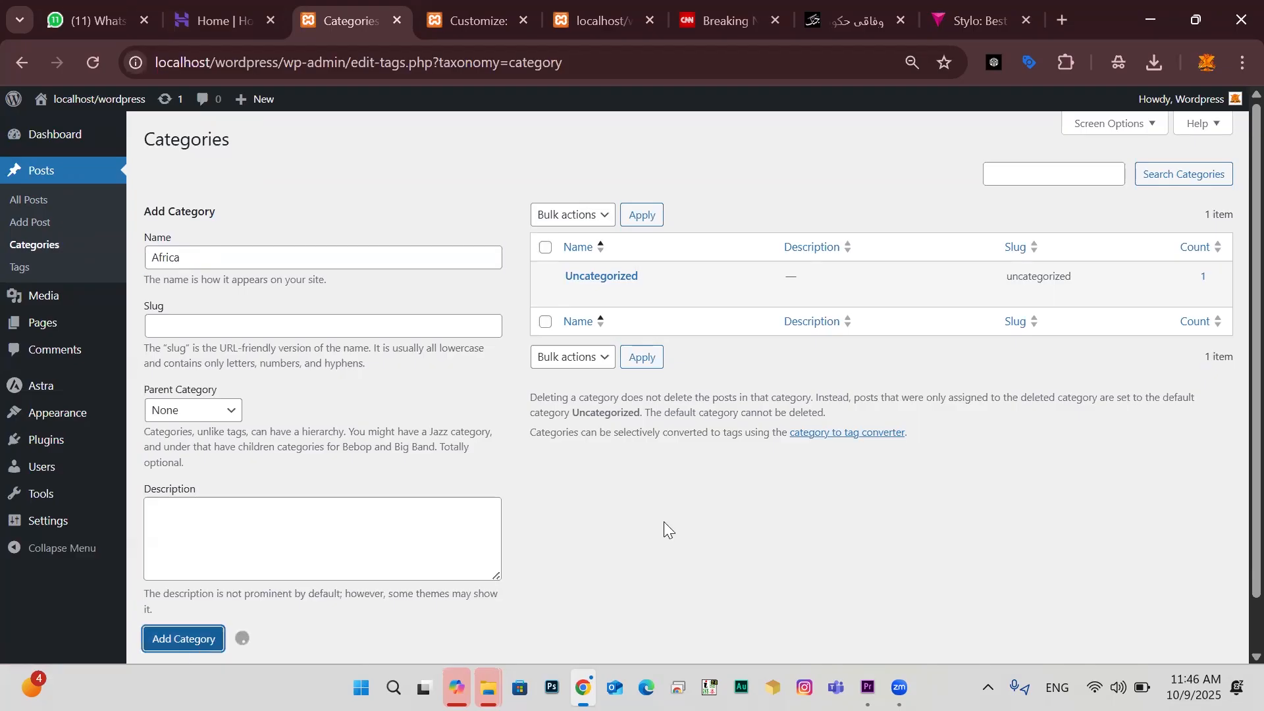
# Copy Americas from CNN's World column and add it as a post category in WordPress
pyautogui.moveTo(713, 9); pyautogui.dragTo(461, 14)
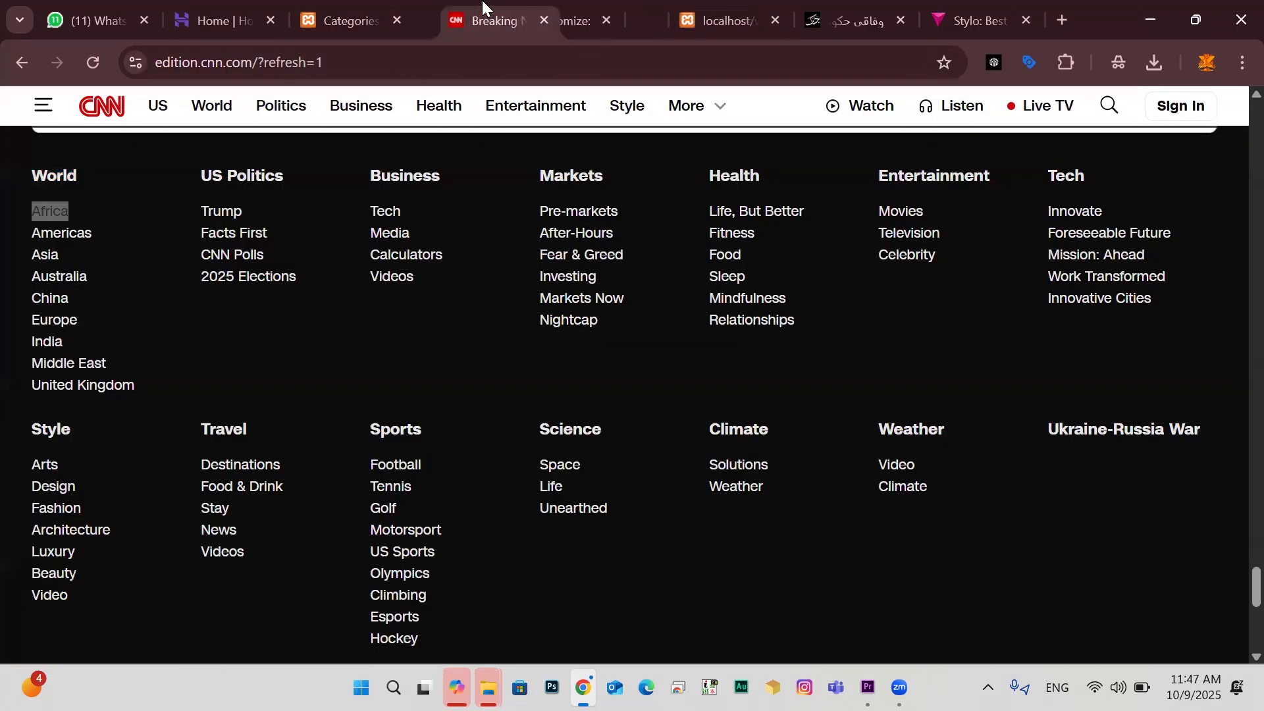
pyautogui.doubleClick(113, 236)
pyautogui.hotkey('ctrl', 'c')
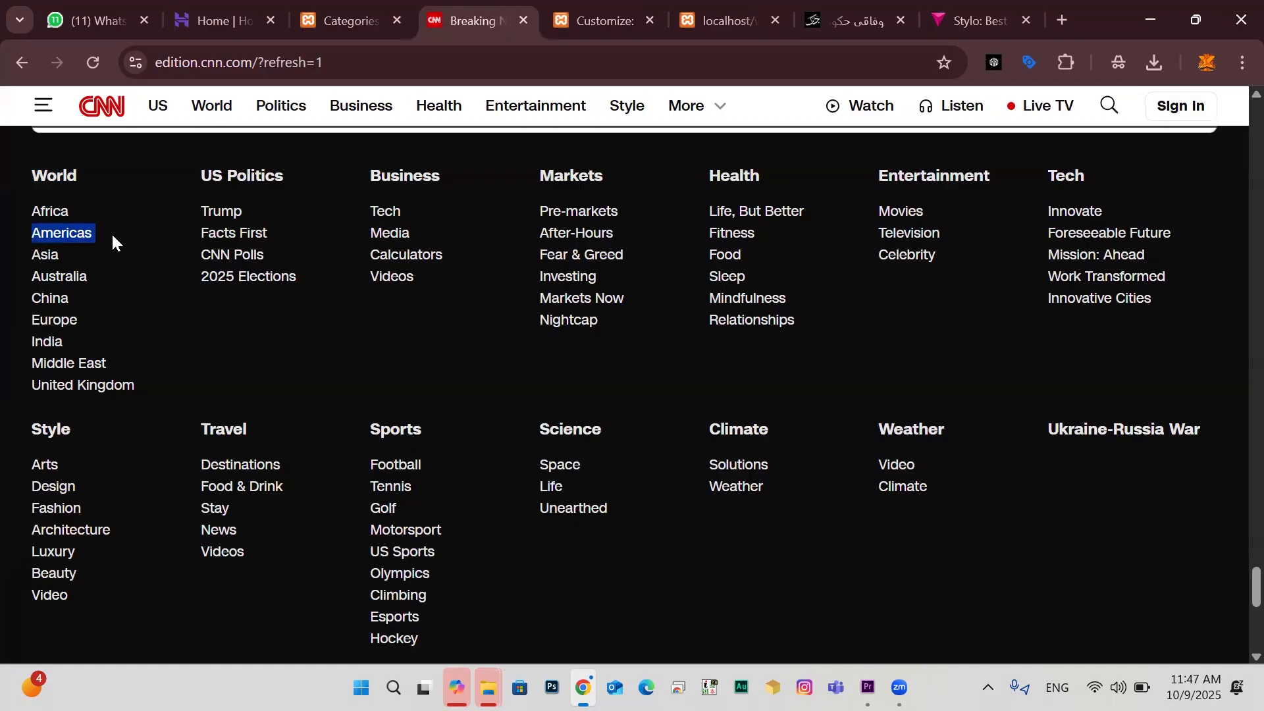
pyautogui.click(383, 8)
pyautogui.click(216, 306)
pyautogui.hotkey('ctrl', 'v')
pyautogui.scroll(-2, 189, 569)
pyautogui.click(183, 580)
# Add China and Europe as post categories, taking the names from CNN's World column
pyautogui.click(470, 20)
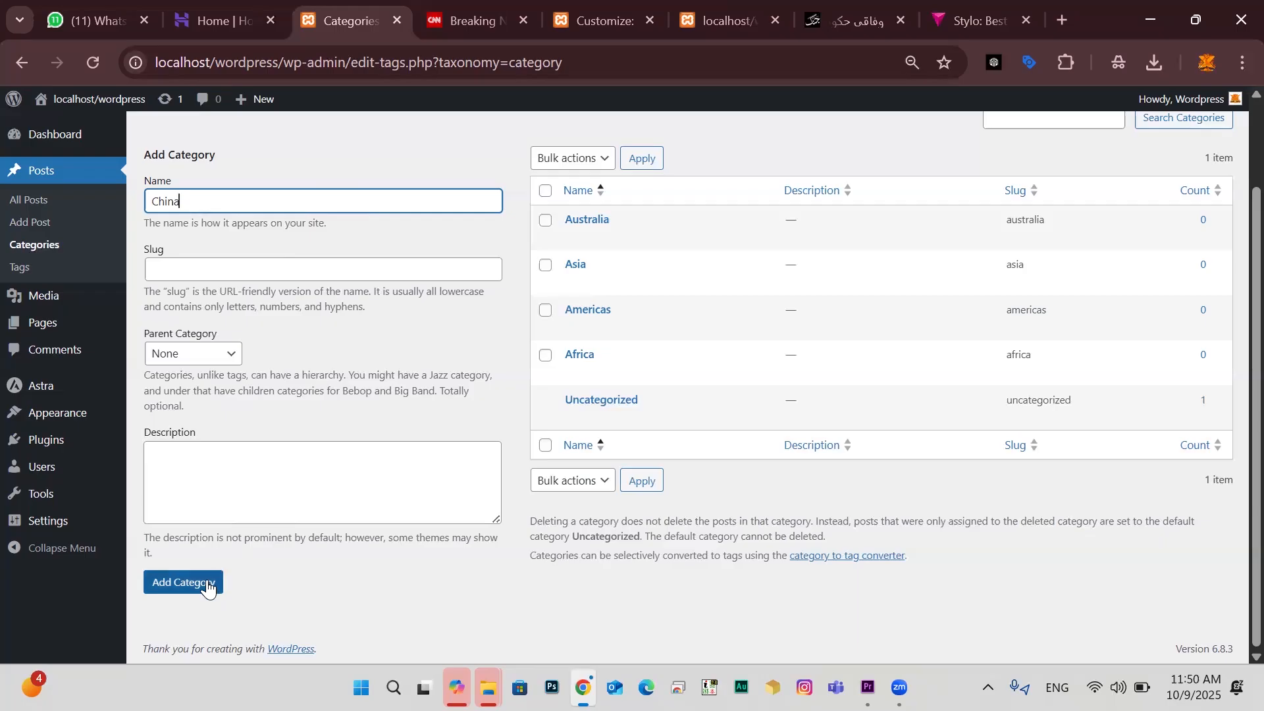
pyautogui.click(208, 586)
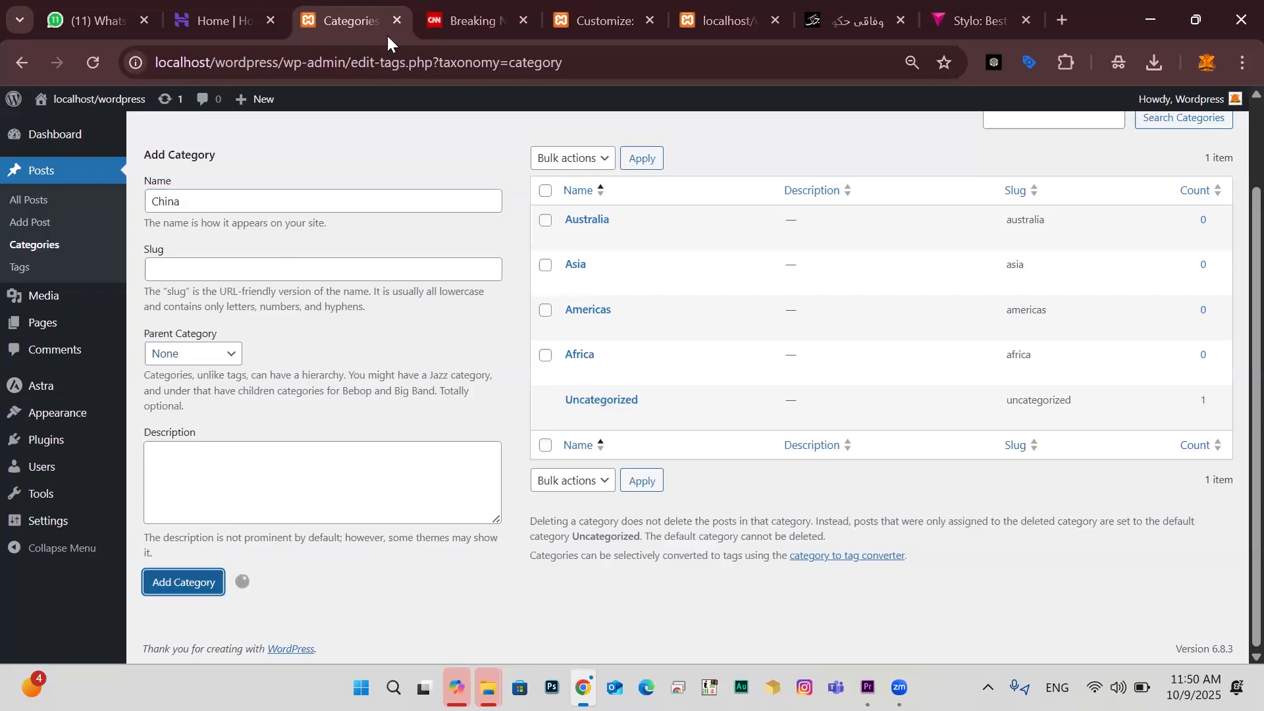
pyautogui.click(470, 20)
pyautogui.doubleClick(93, 321)
pyautogui.hotkey('ctrl', 'c')
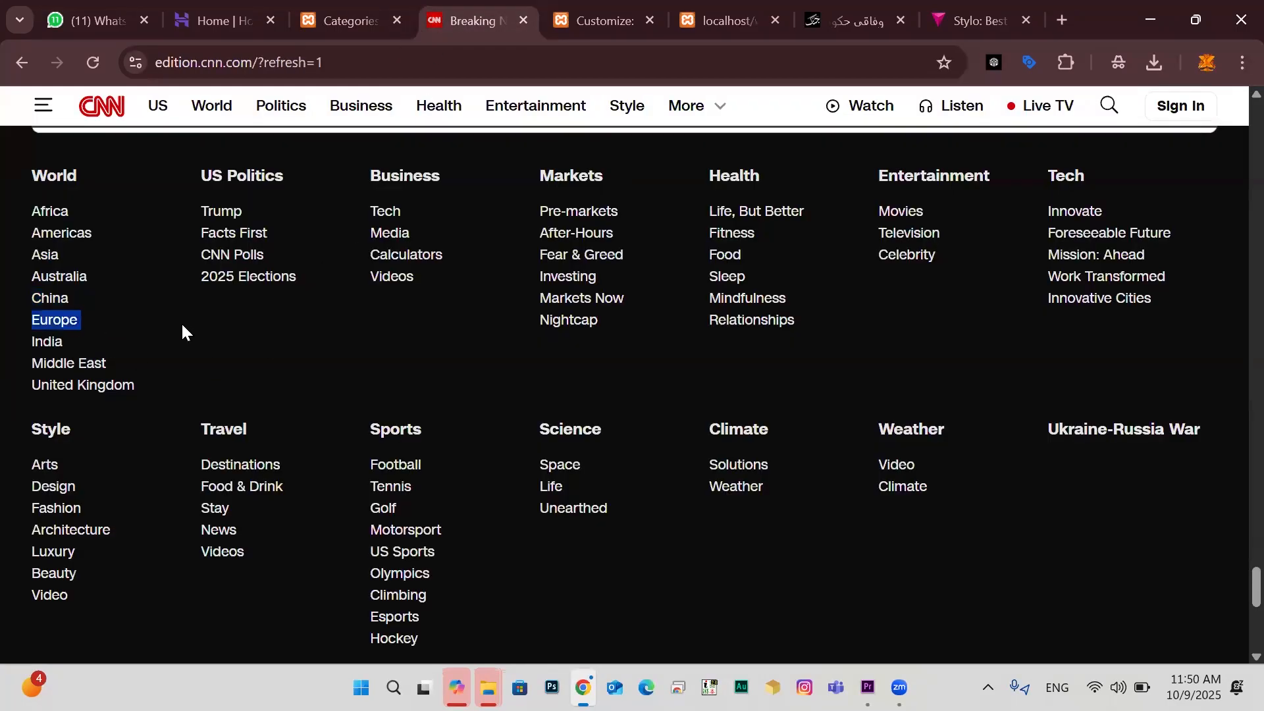
pyautogui.click(365, 14)
pyautogui.click(293, 210)
pyautogui.hotkey('ctrl', 'v')
pyautogui.click(185, 582)
# Copy India from CNN's World column and add it as a post category
pyautogui.click(469, 17)
pyautogui.doubleClick(110, 343)
pyautogui.hotkey('ctrl', 'c')
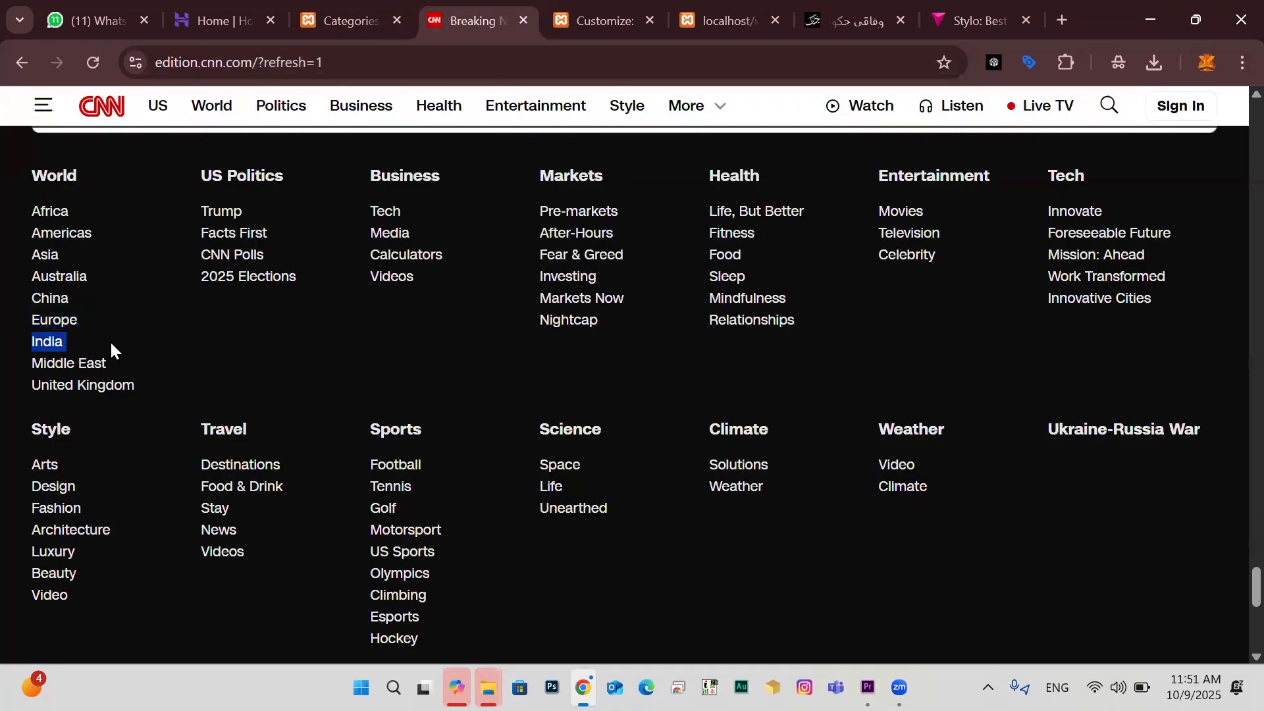
pyautogui.click(370, 7)
pyautogui.click(299, 200)
pyautogui.hotkey('ctrl', 'v')
pyautogui.click(183, 593)
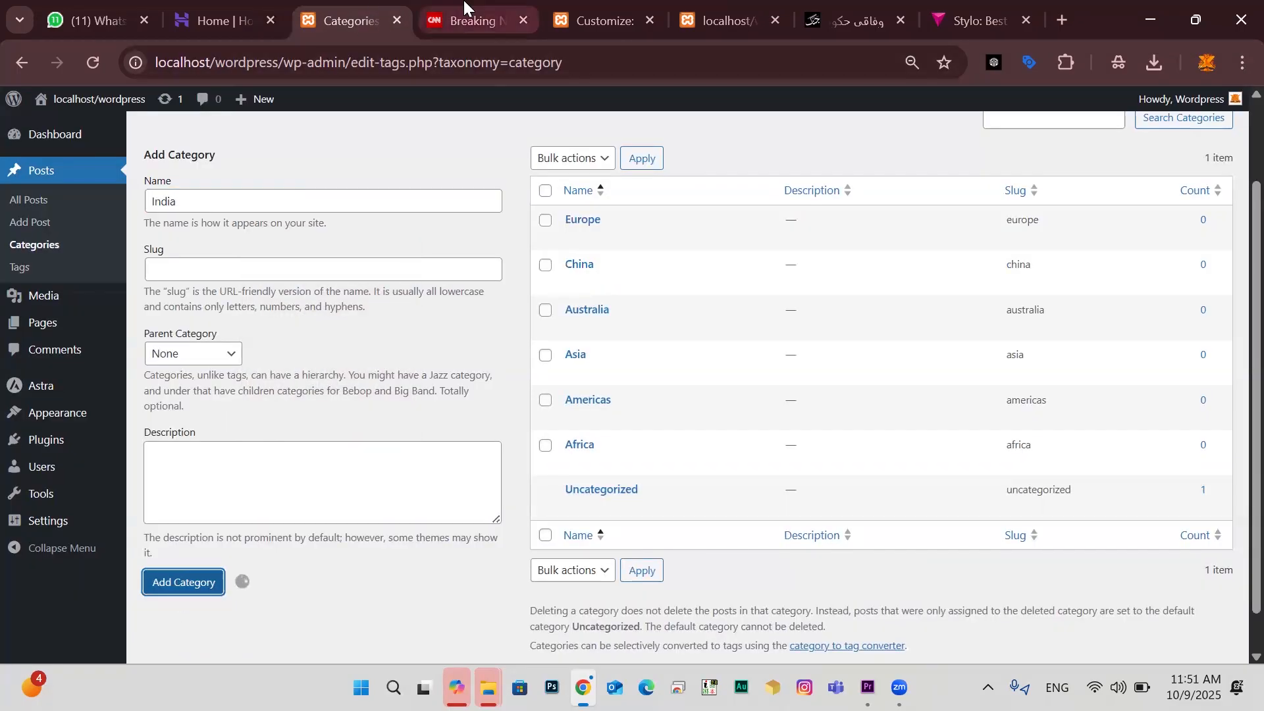
# Copy Middle East from CNN's World column and add it as a post category
pyautogui.click(471, 20)
pyautogui.tripleClick(118, 361)
pyautogui.hotkey('ctrl', 'c')
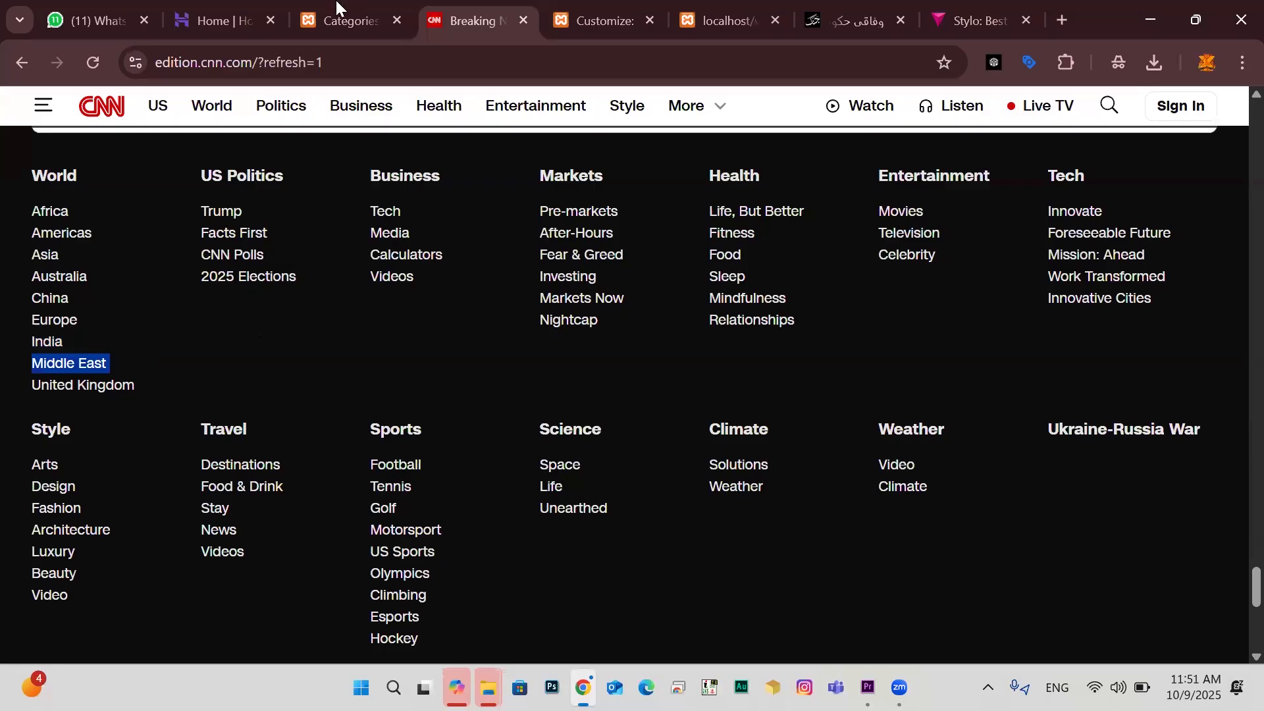
pyautogui.click(335, 8)
pyautogui.click(276, 197)
pyautogui.hotkey('ctrl', 'v')
pyautogui.click(190, 582)
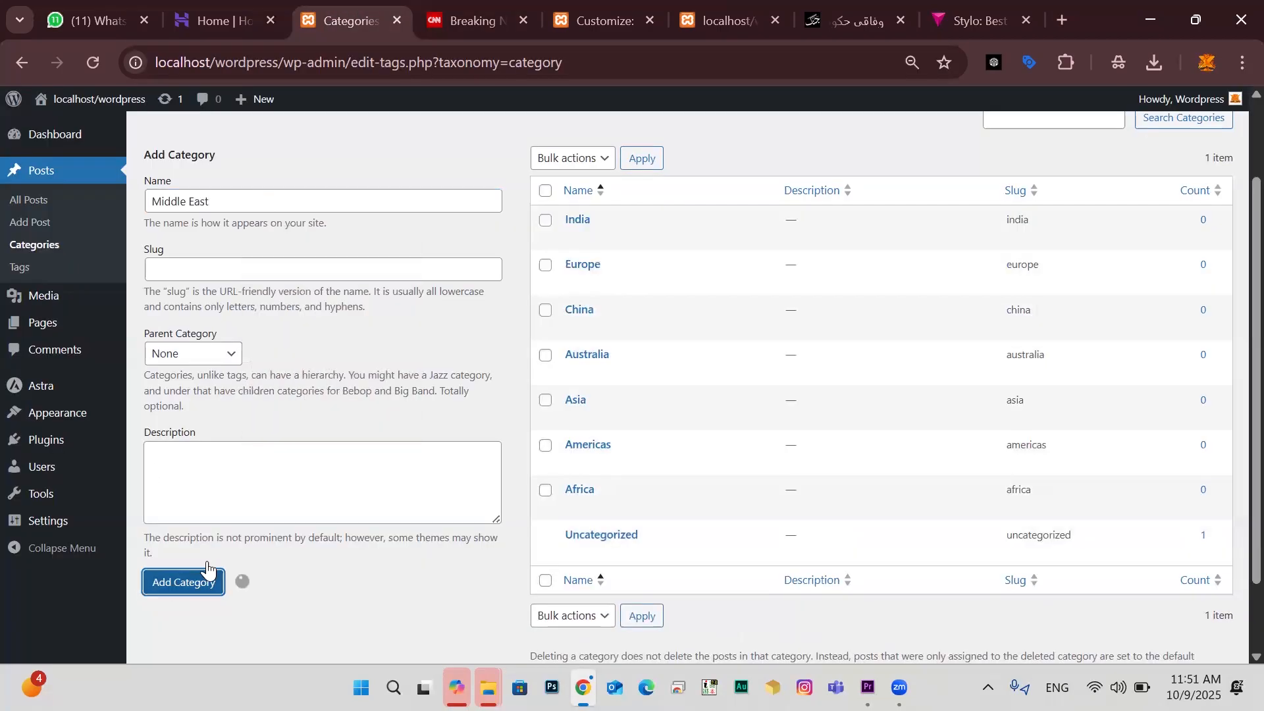
# Copy United Kingdom from CNN's World column and add it as a post category
pyautogui.click(471, 19)
pyautogui.tripleClick(144, 389)
pyautogui.hotkey('ctrl', 'c')
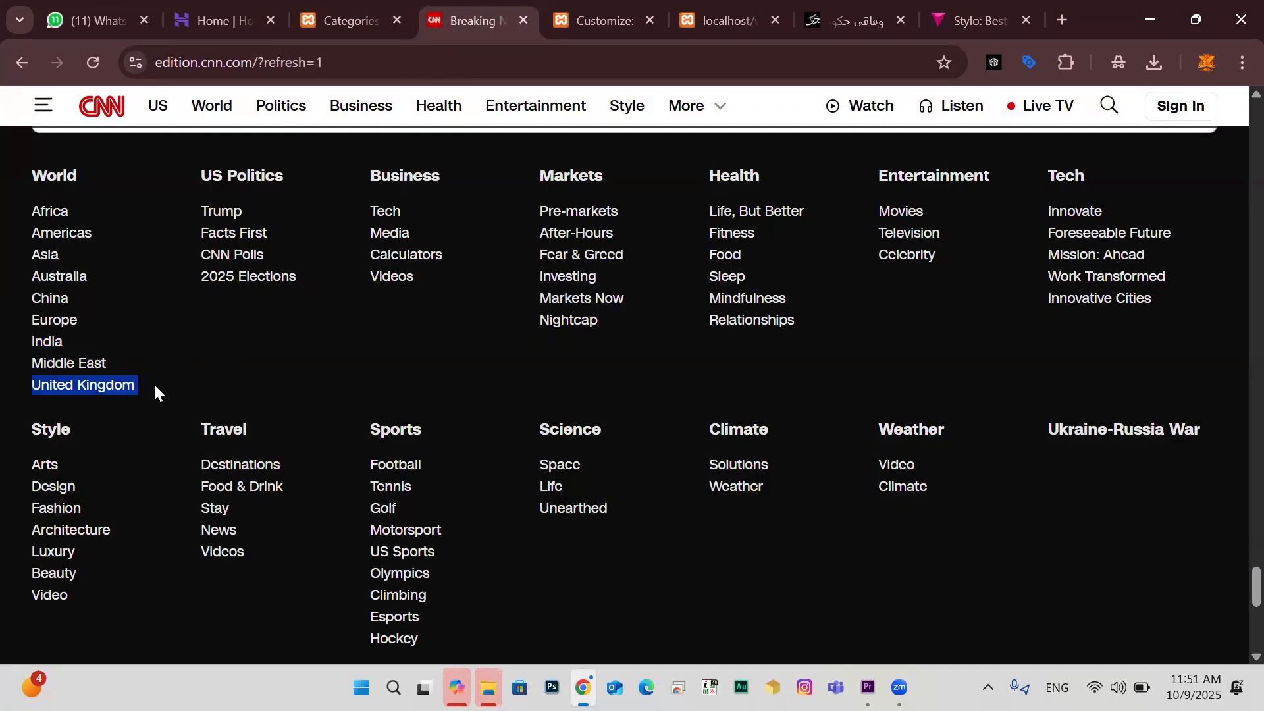
pyautogui.click(359, 10)
pyautogui.click(238, 205)
pyautogui.hotkey('ctrl', 'v')
pyautogui.click(178, 583)
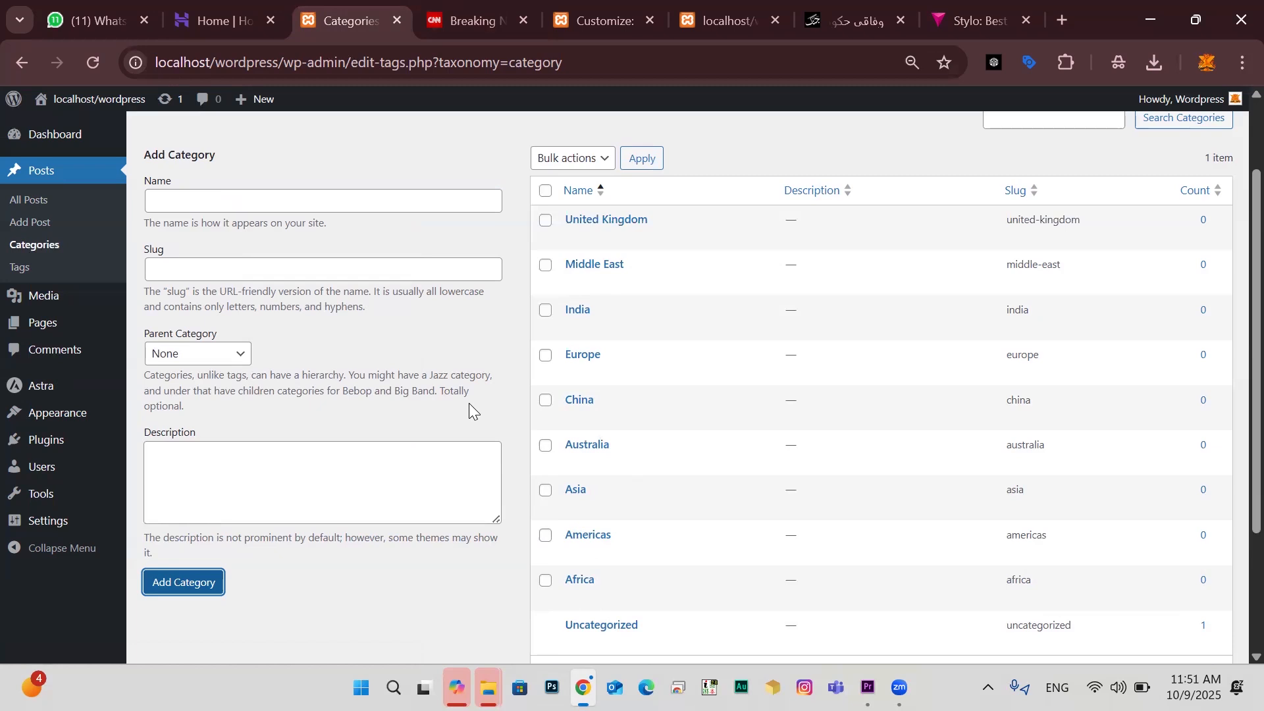
# Check CNN's footer columns once more and open the navigation Menus page in the WordPress admin dashboard
pyautogui.click(484, 19)
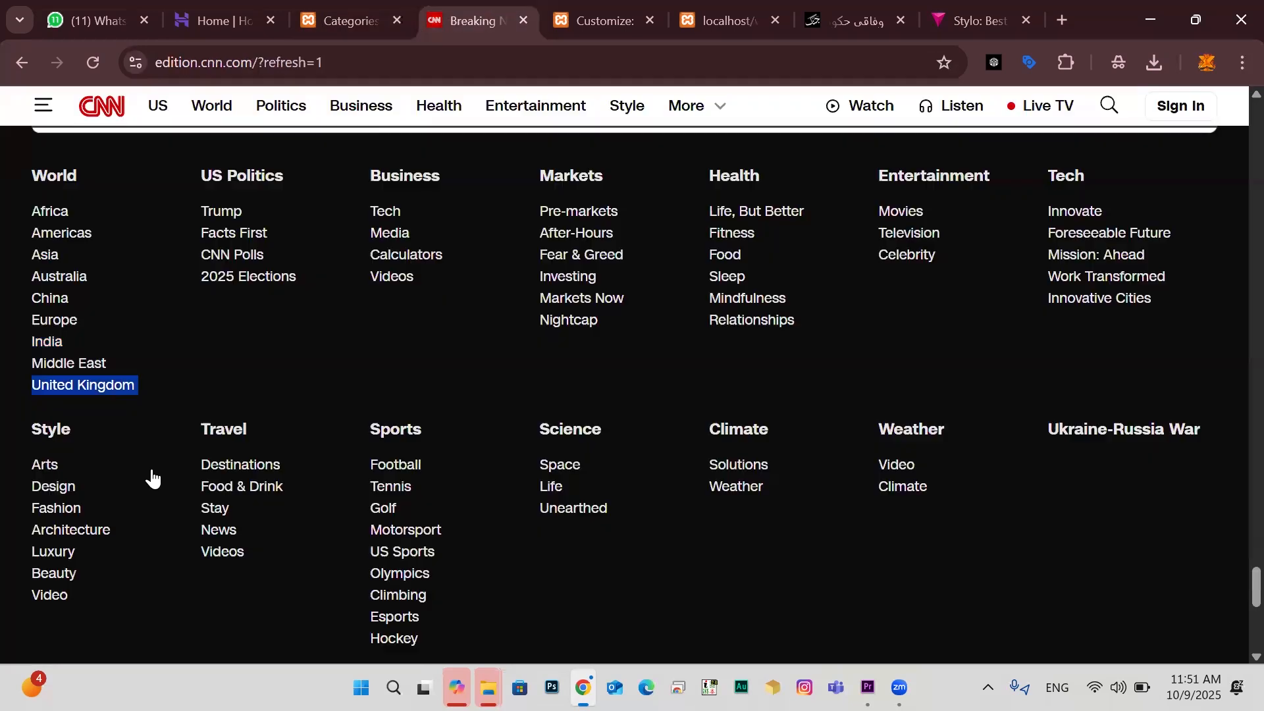
pyautogui.click(339, 21)
pyautogui.moveTo(72, 418)
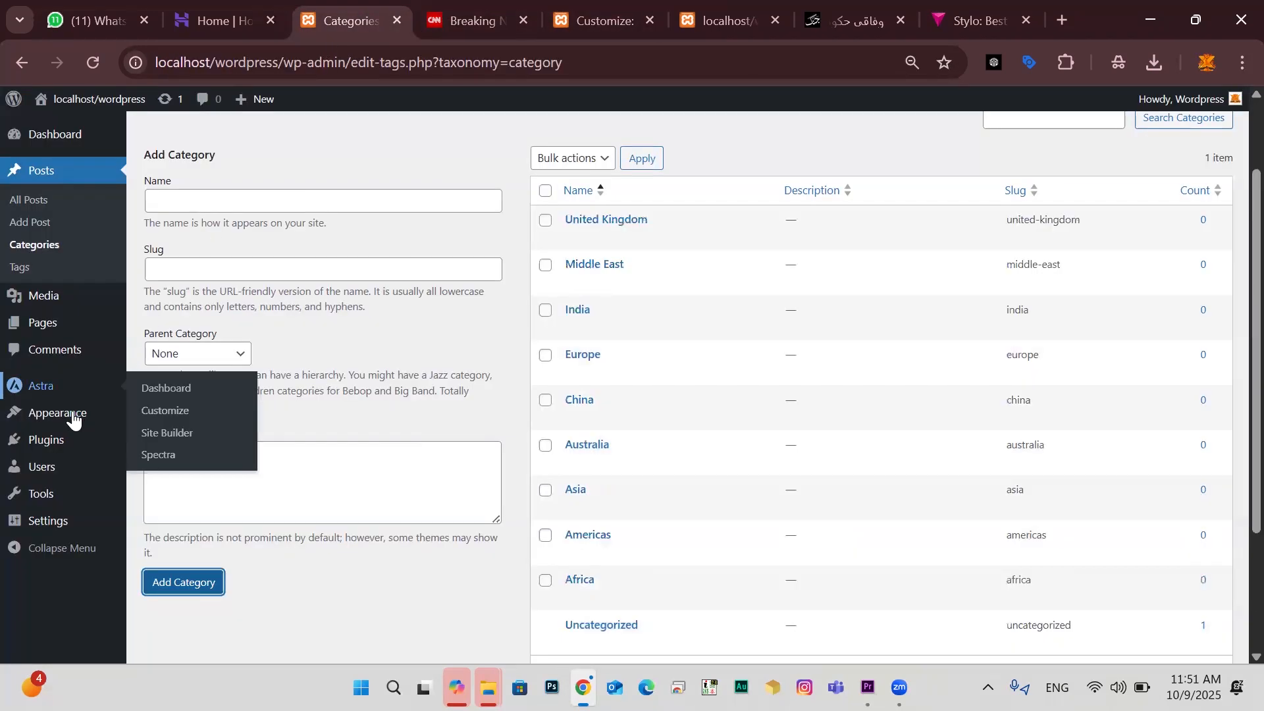
pyautogui.click(177, 509)
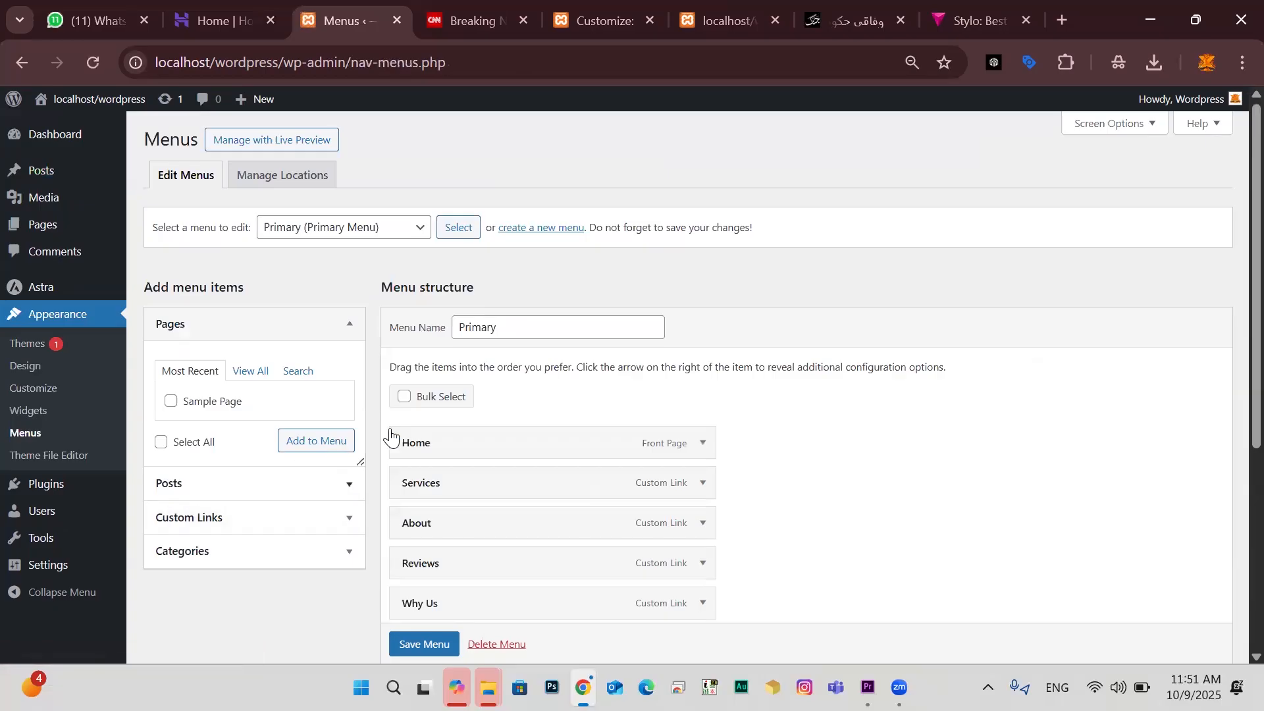
# Create a new navigation menu named Footer 1 without assigning a display location
pyautogui.scroll(-3, 386, 437)
pyautogui.scroll(3, 380, 447)
pyautogui.click(553, 231)
pyautogui.click(502, 317)
pyautogui.write('F')
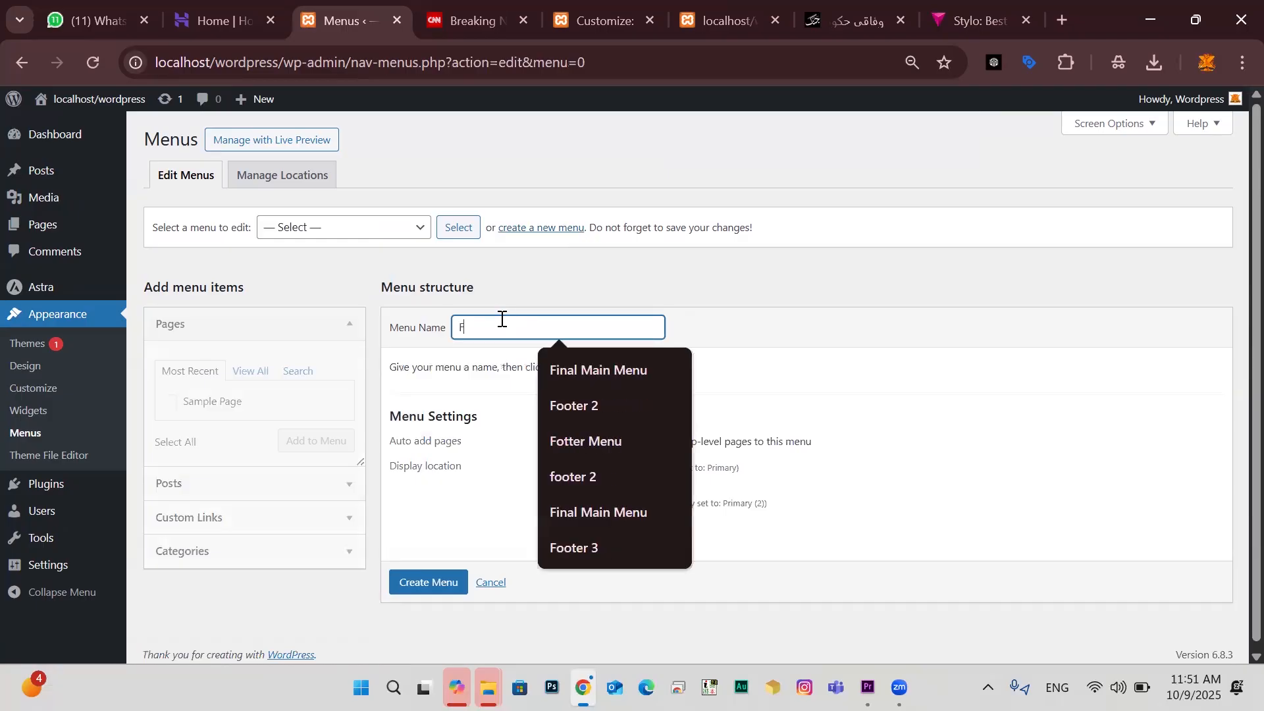
pyautogui.write('ooter 1')
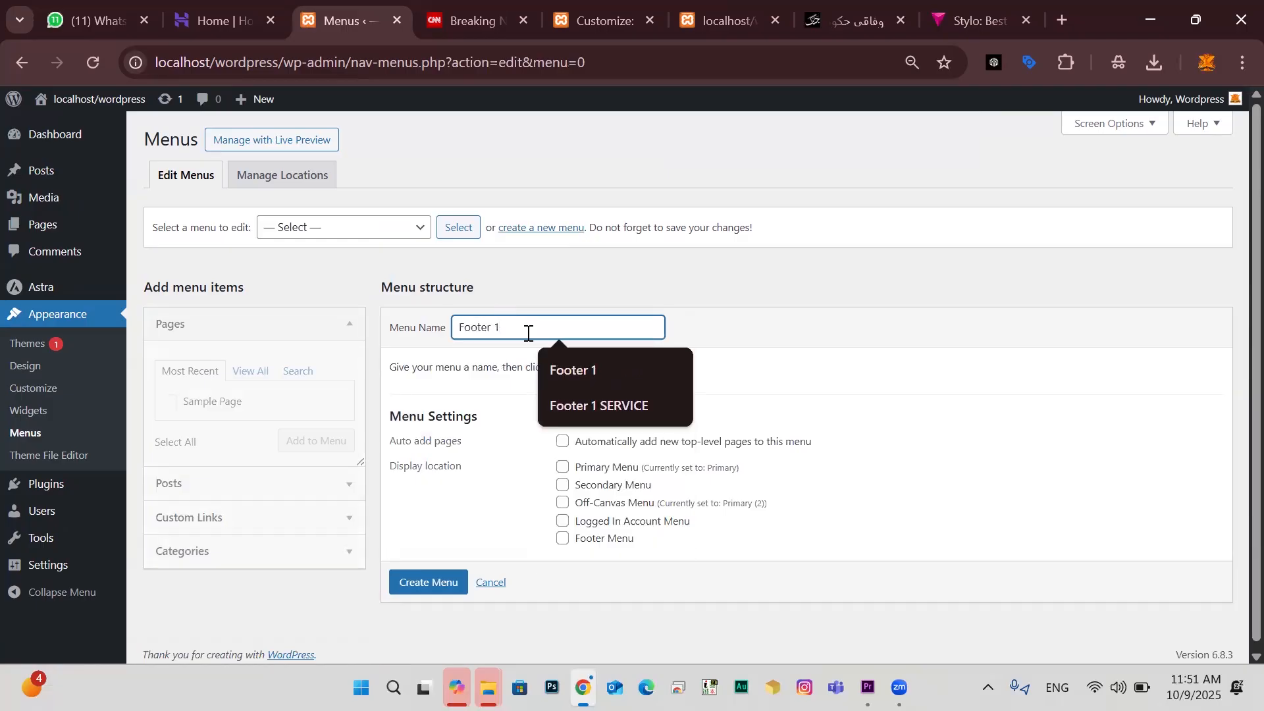
pyautogui.click(585, 368)
pyautogui.click(472, 5)
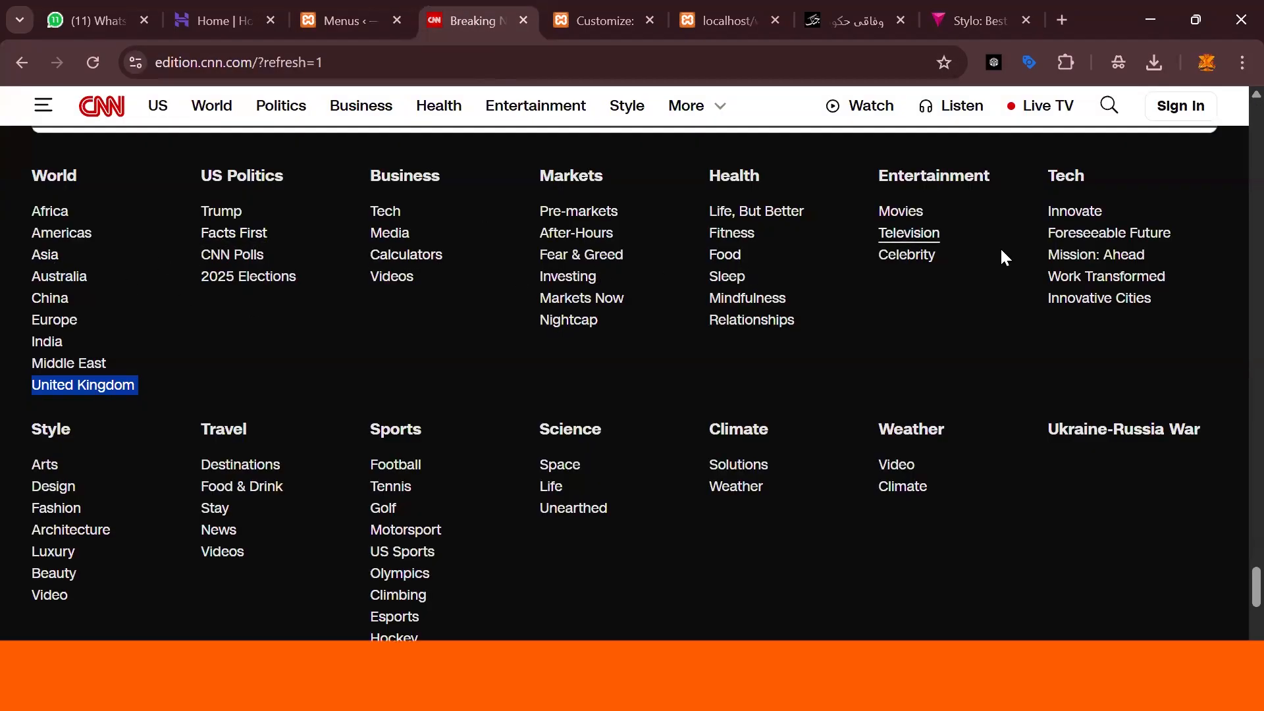
pyautogui.click(326, 20)
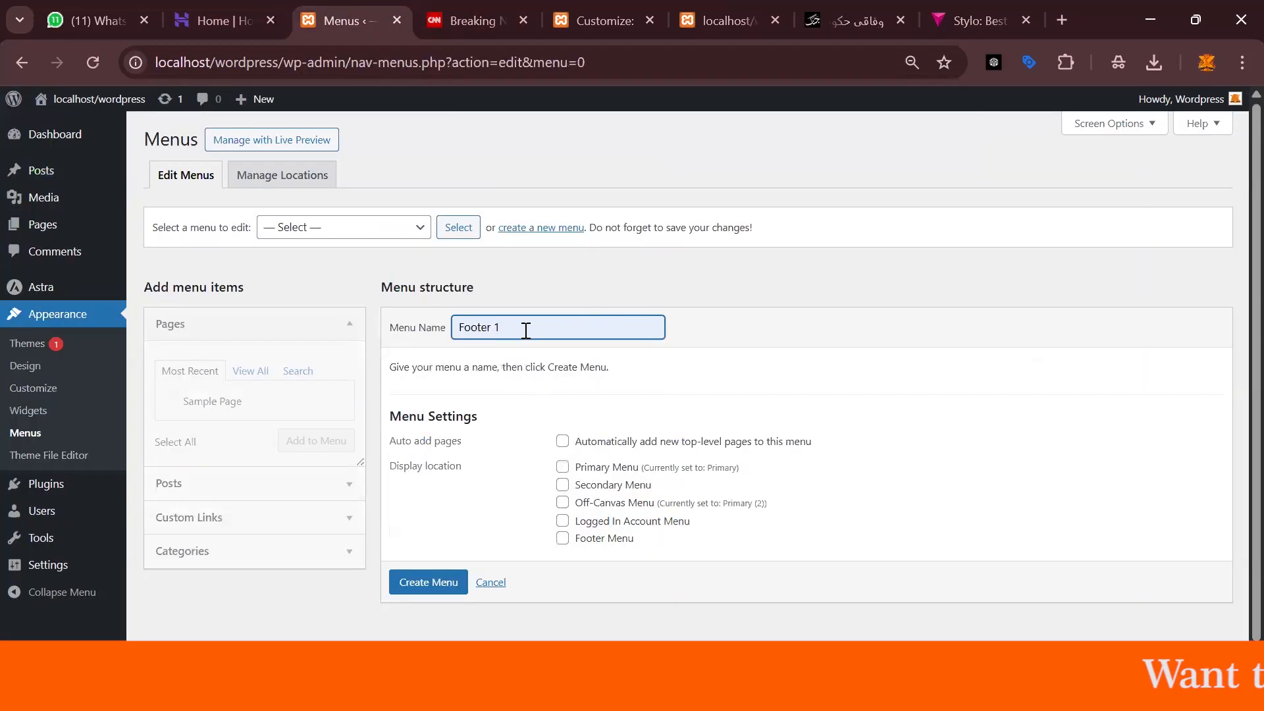
pyautogui.click(440, 586)
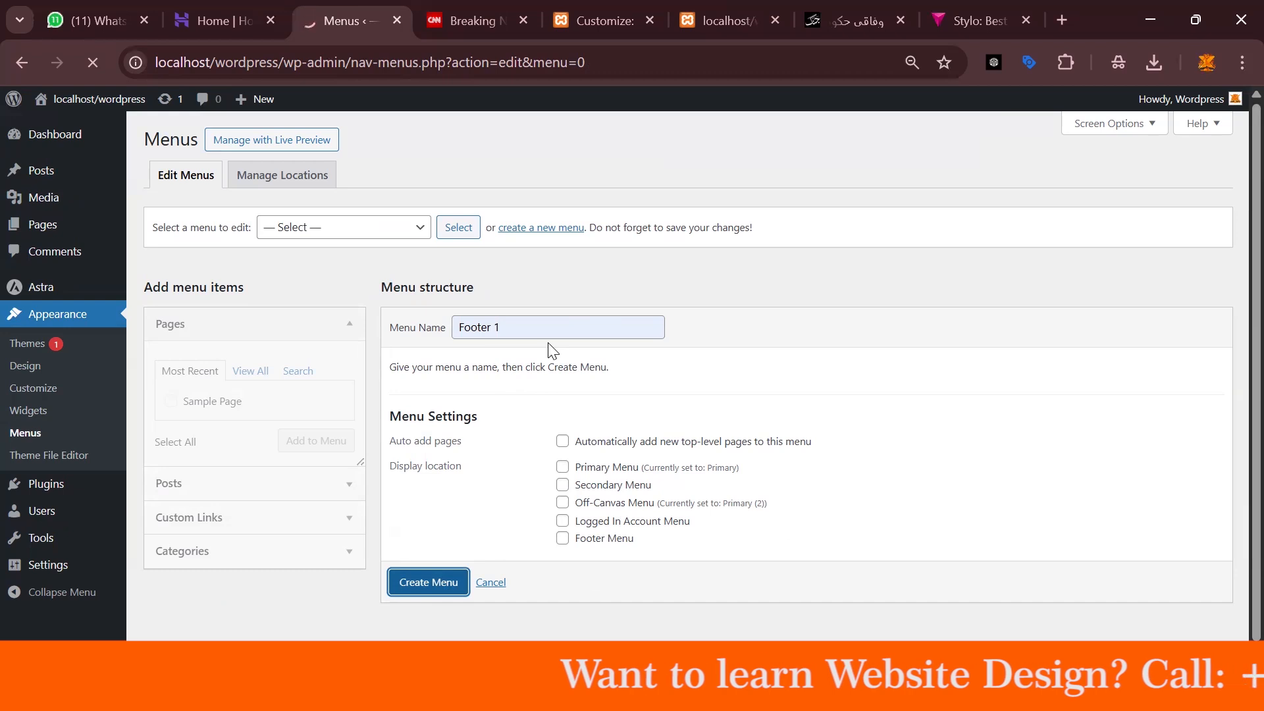
# Add every category except Uncategorized, from Africa through United Kingdom, to the Footer 1 menu
pyautogui.scroll(-1, 281, 529)
pyautogui.click(281, 528)
pyautogui.click(243, 454)
pyautogui.scroll(-2, 305, 486)
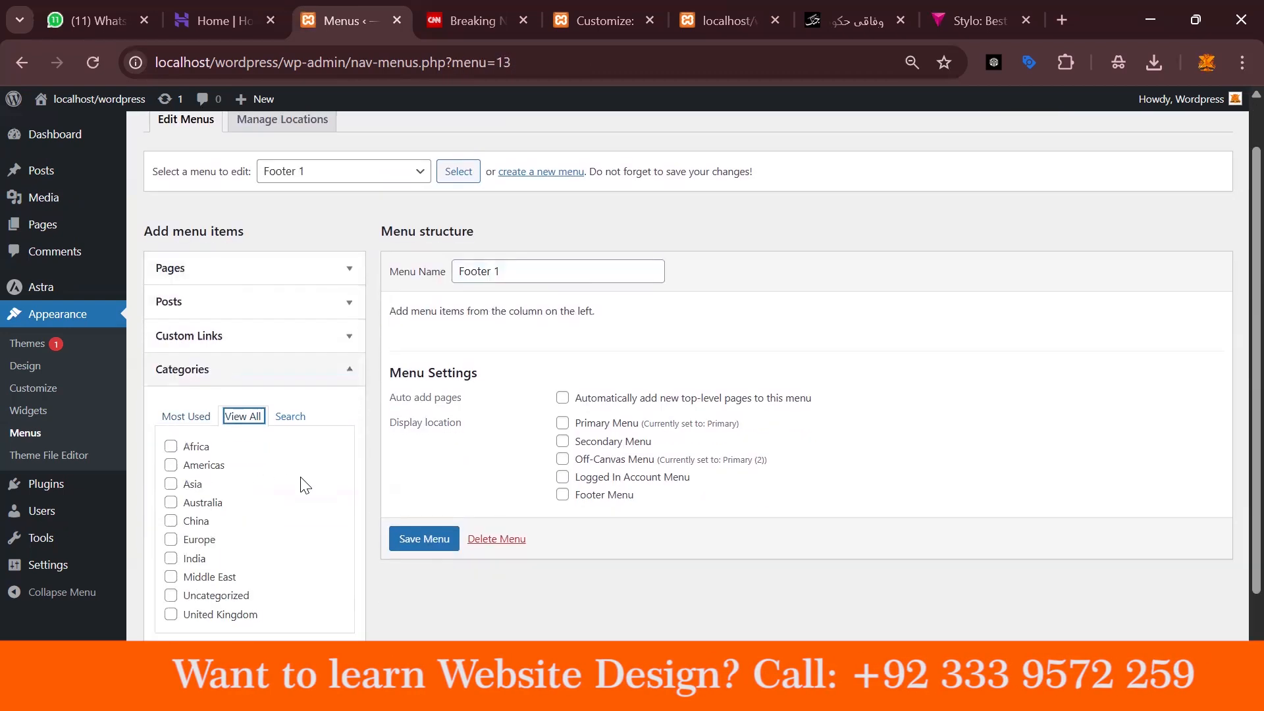
pyautogui.scroll(-2, 305, 485)
pyautogui.click(161, 587)
pyautogui.click(171, 546)
pyautogui.click(171, 547)
pyautogui.click(170, 528)
pyautogui.click(316, 586)
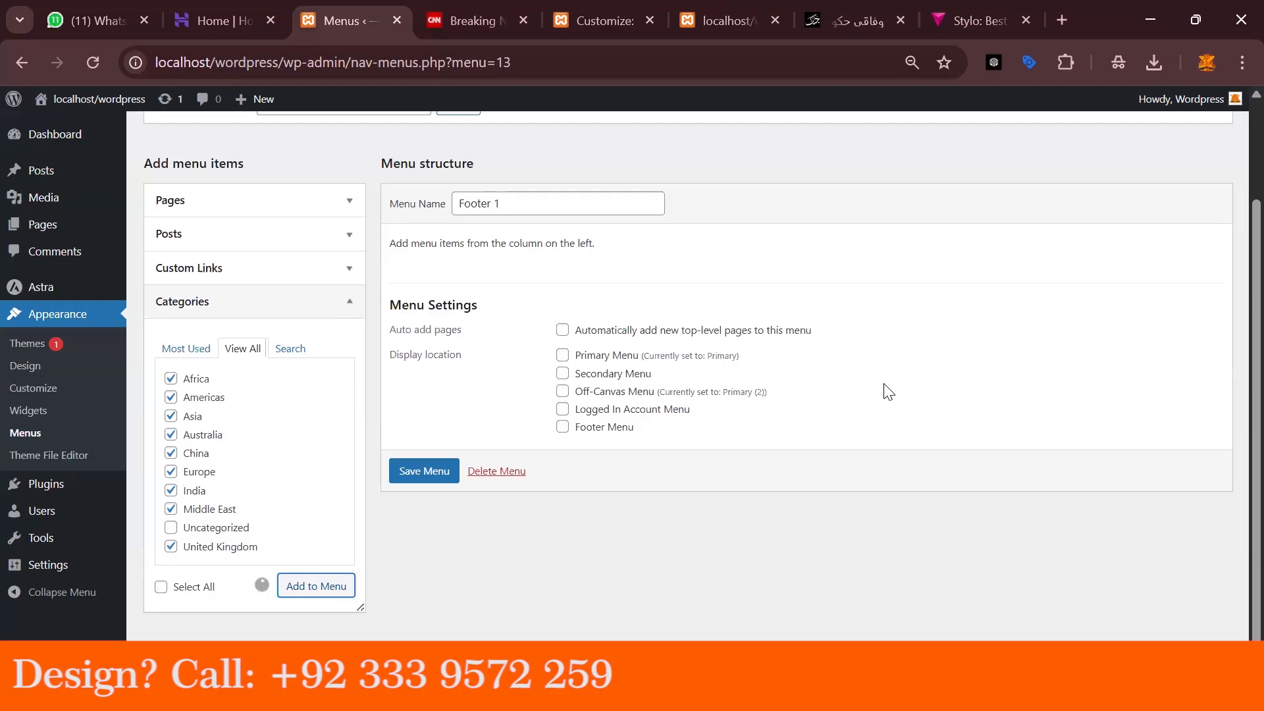
# Compare the menu order with CNN's World column, move Asia between Australia and China, and save the Footer 1 menu
pyautogui.scroll(-2, 530, 122)
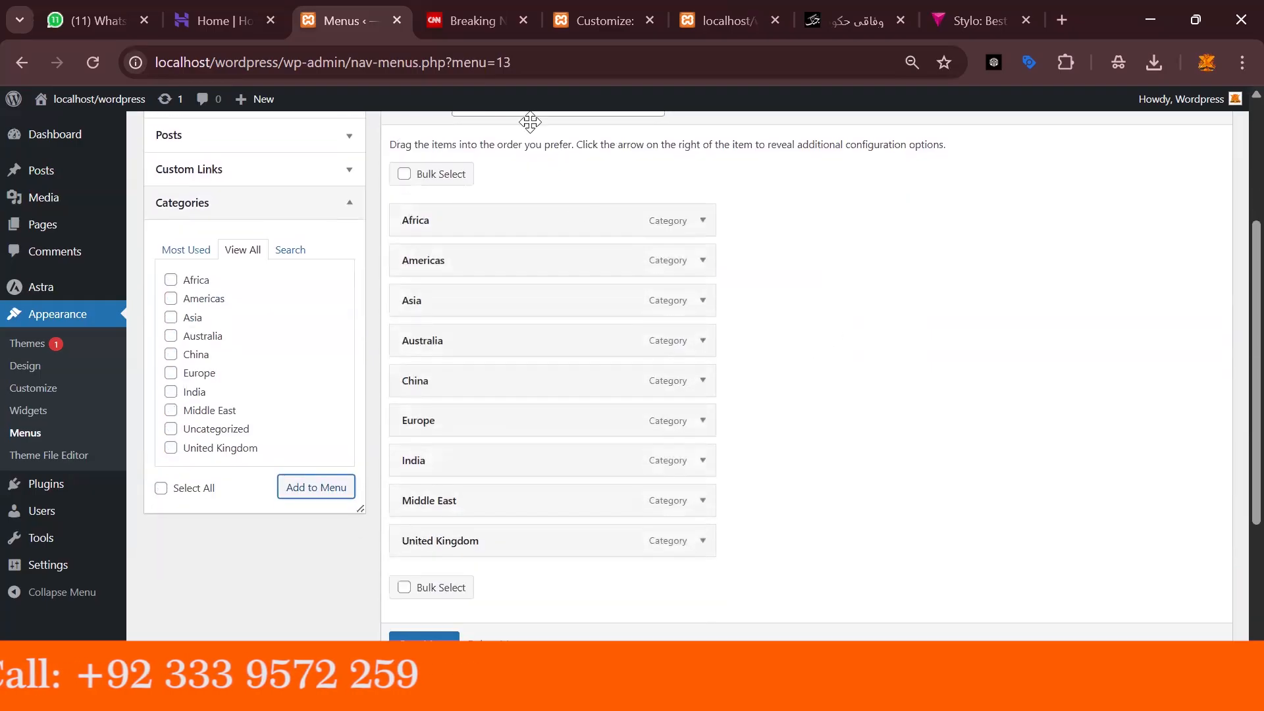
pyautogui.click(465, 14)
pyautogui.click(355, 13)
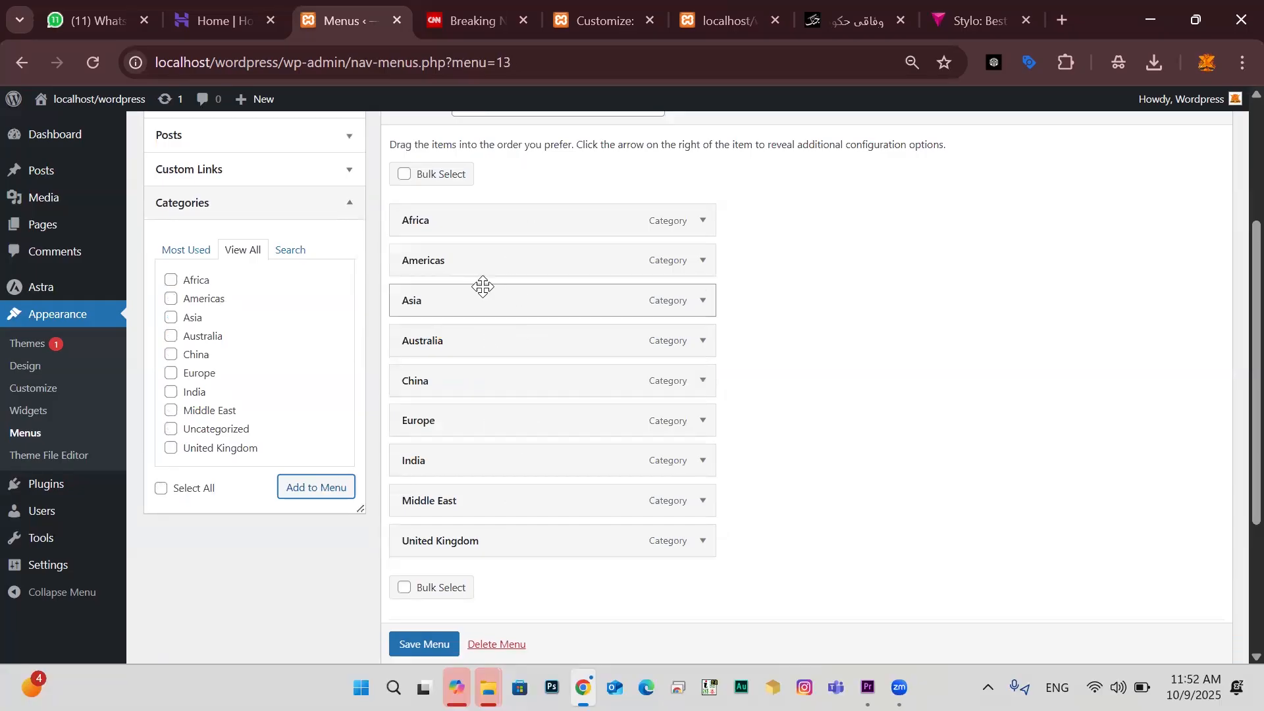
pyautogui.moveTo(464, 300); pyautogui.dragTo(463, 198)
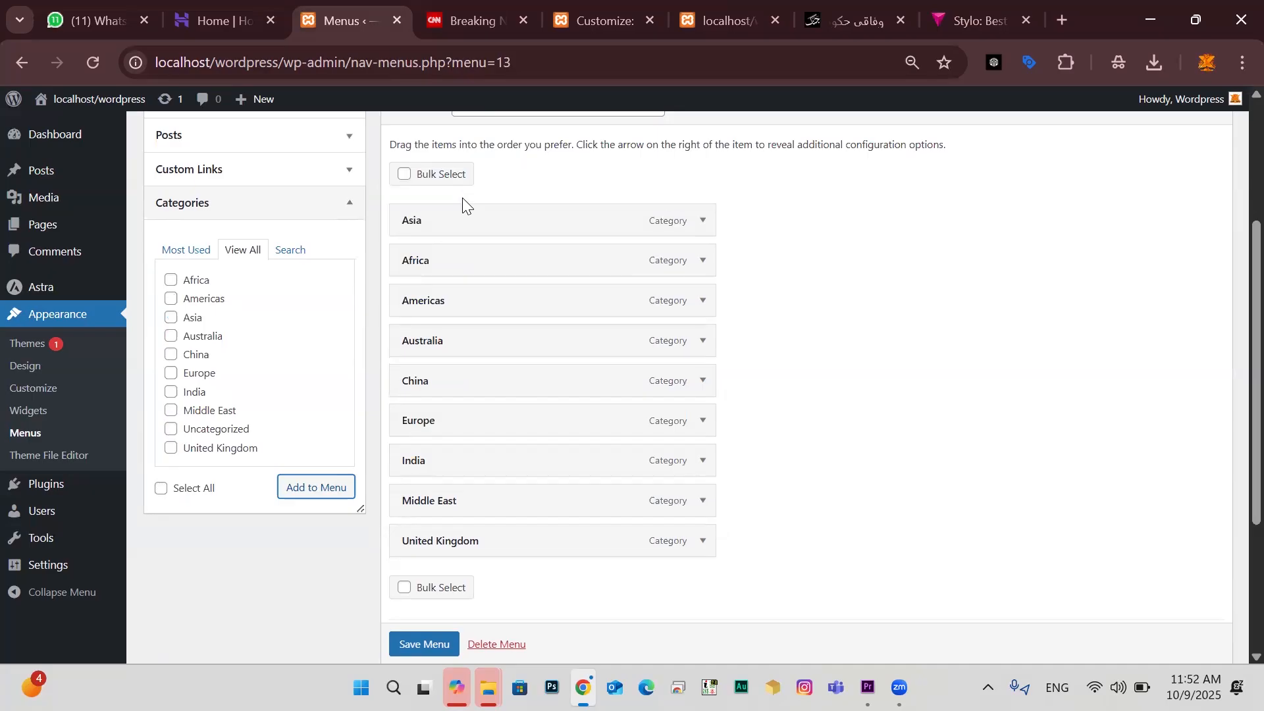
pyautogui.moveTo(470, 212); pyautogui.dragTo(472, 328)
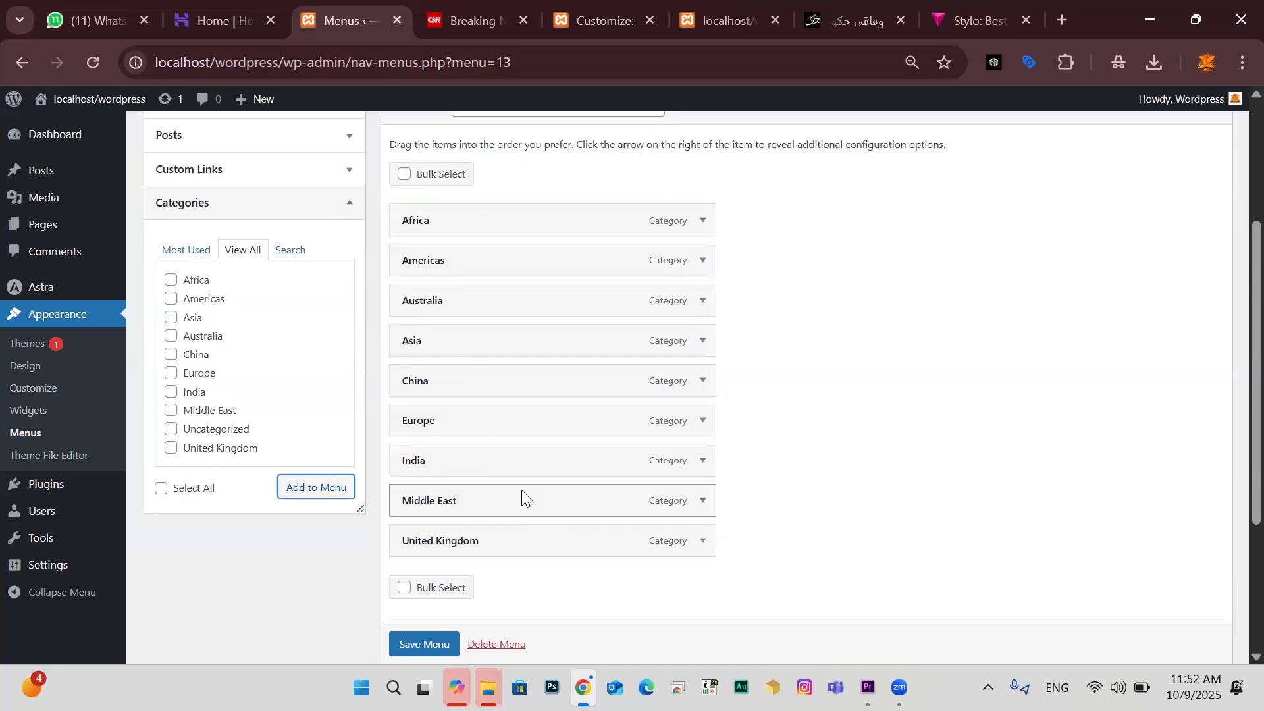
pyautogui.scroll(-1, 592, 432)
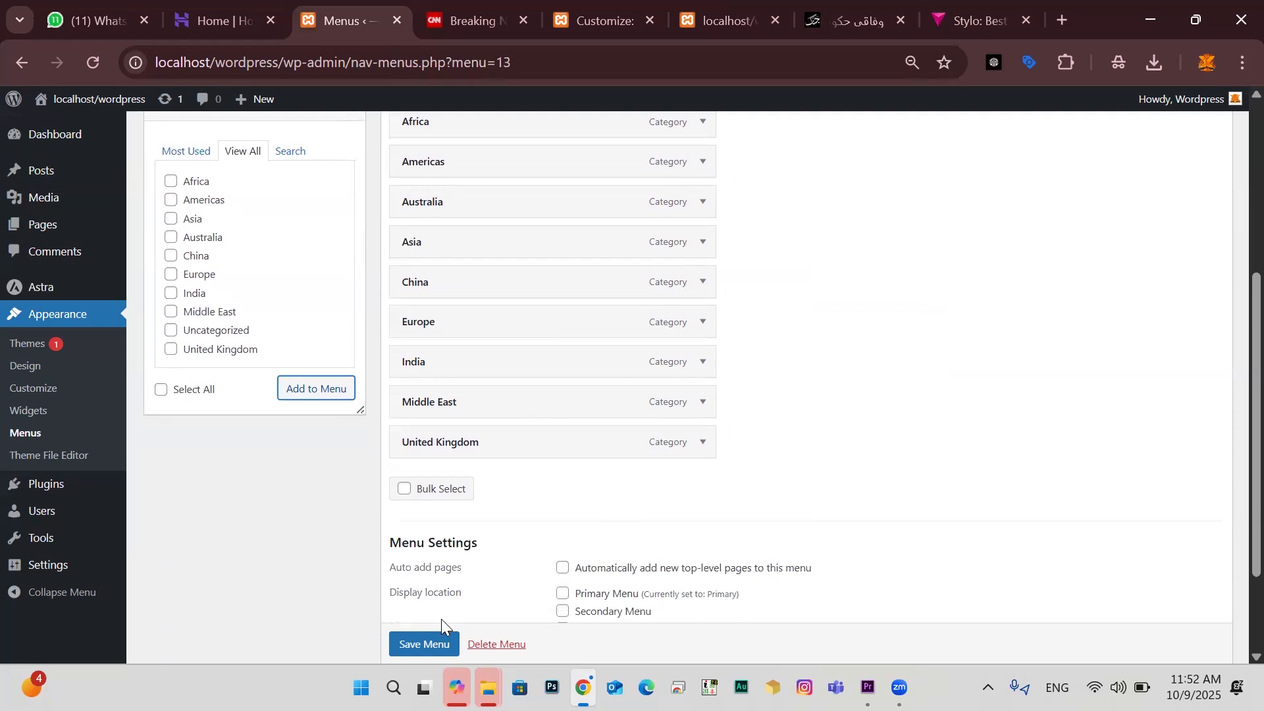
pyautogui.scroll(-1, 440, 621)
pyautogui.click(429, 598)
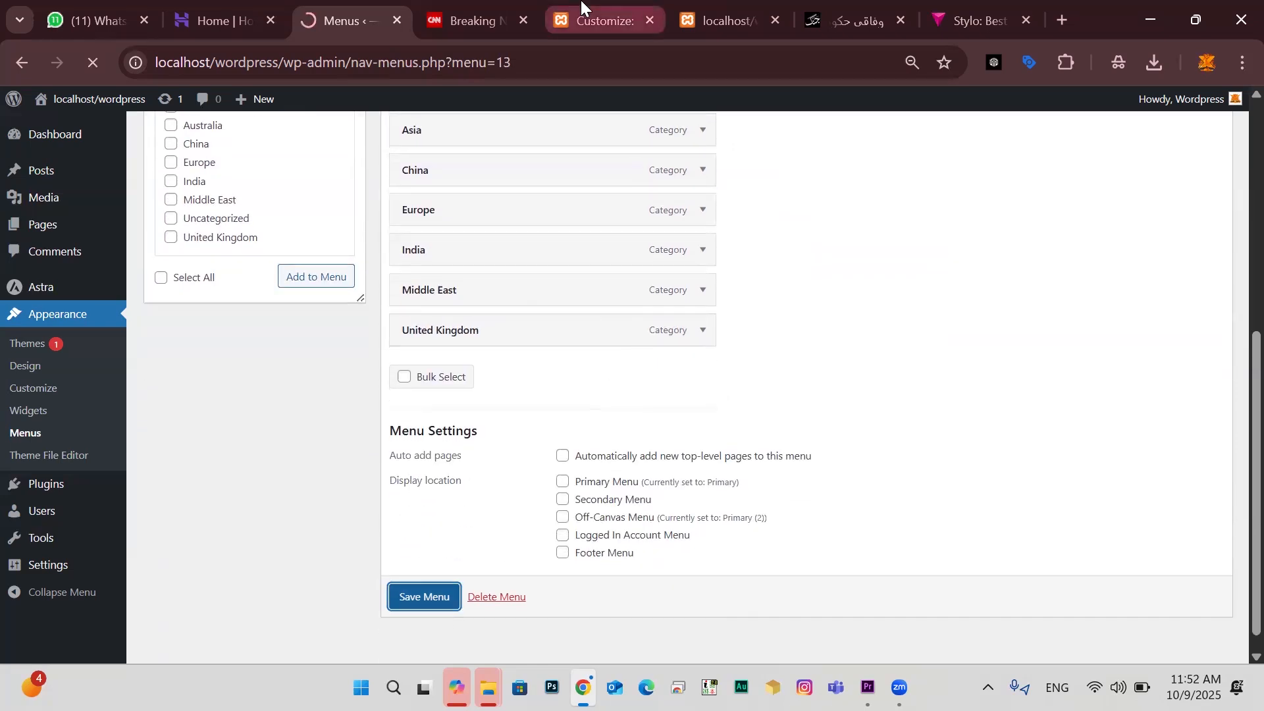
# Switch to the Astra footer builder and insert Widget 2 into the first column of the primary footer row
pyautogui.click(596, 21)
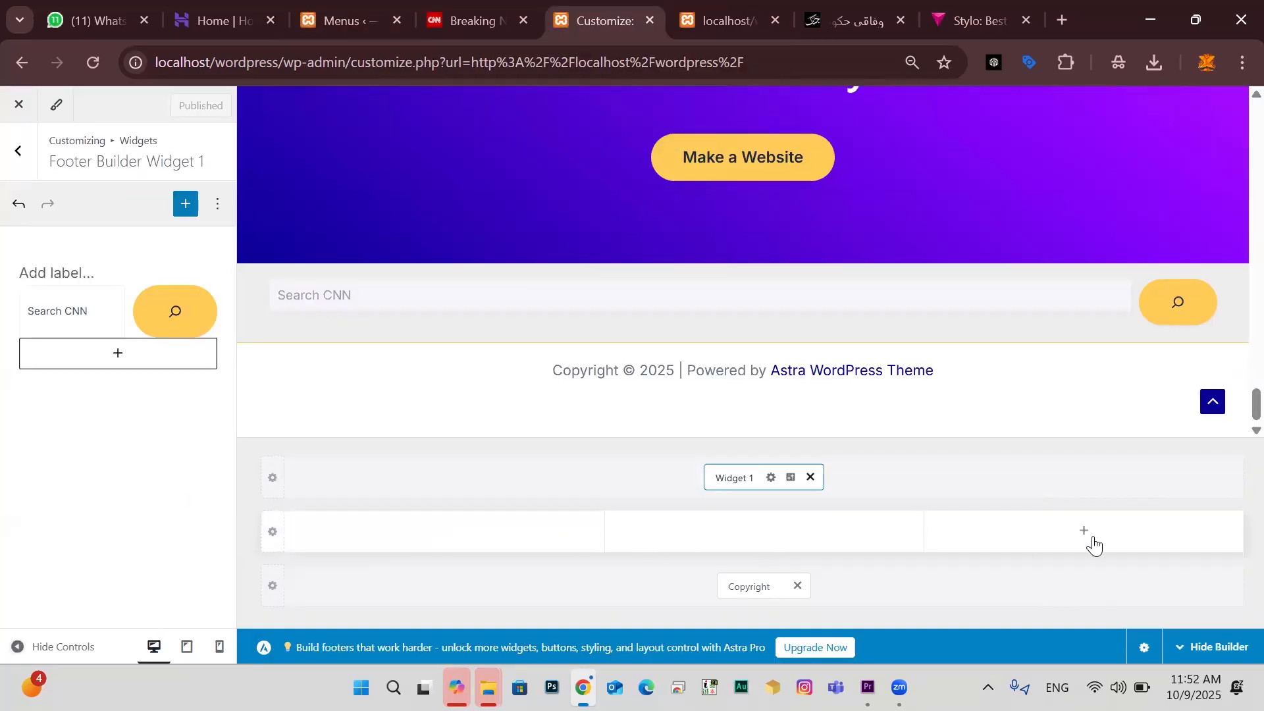
pyautogui.click(272, 535)
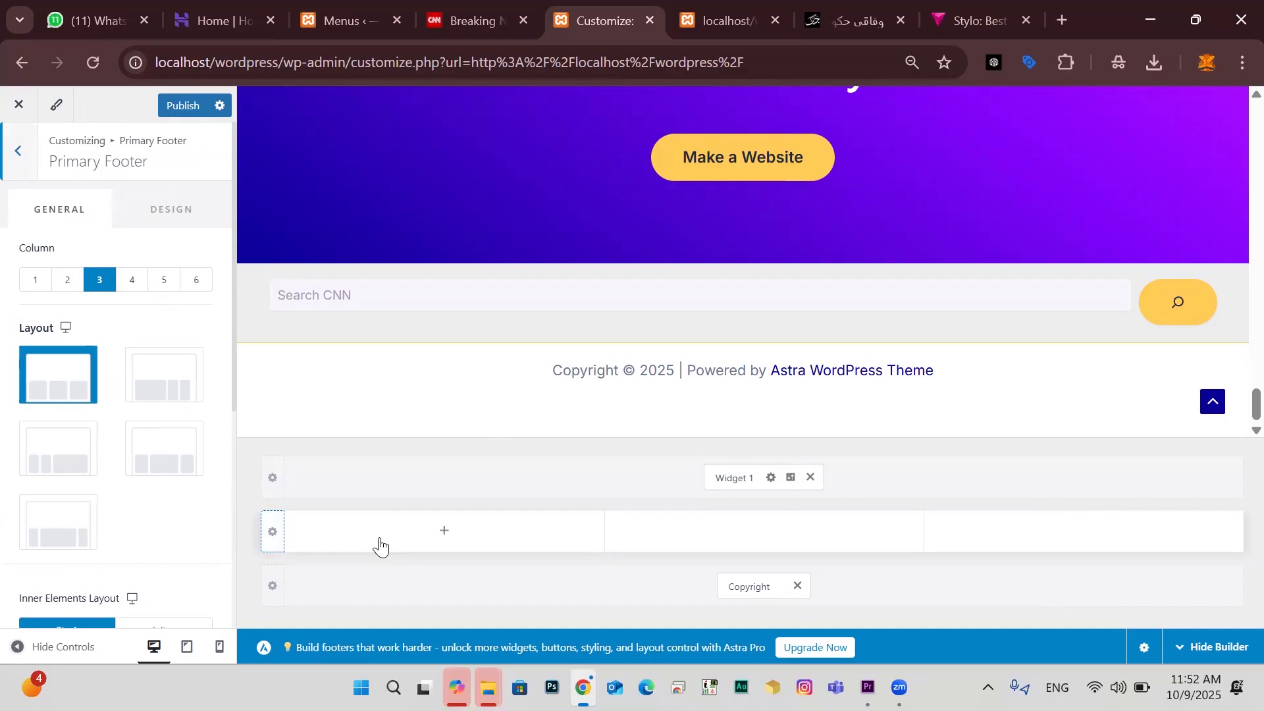
pyautogui.click(425, 536)
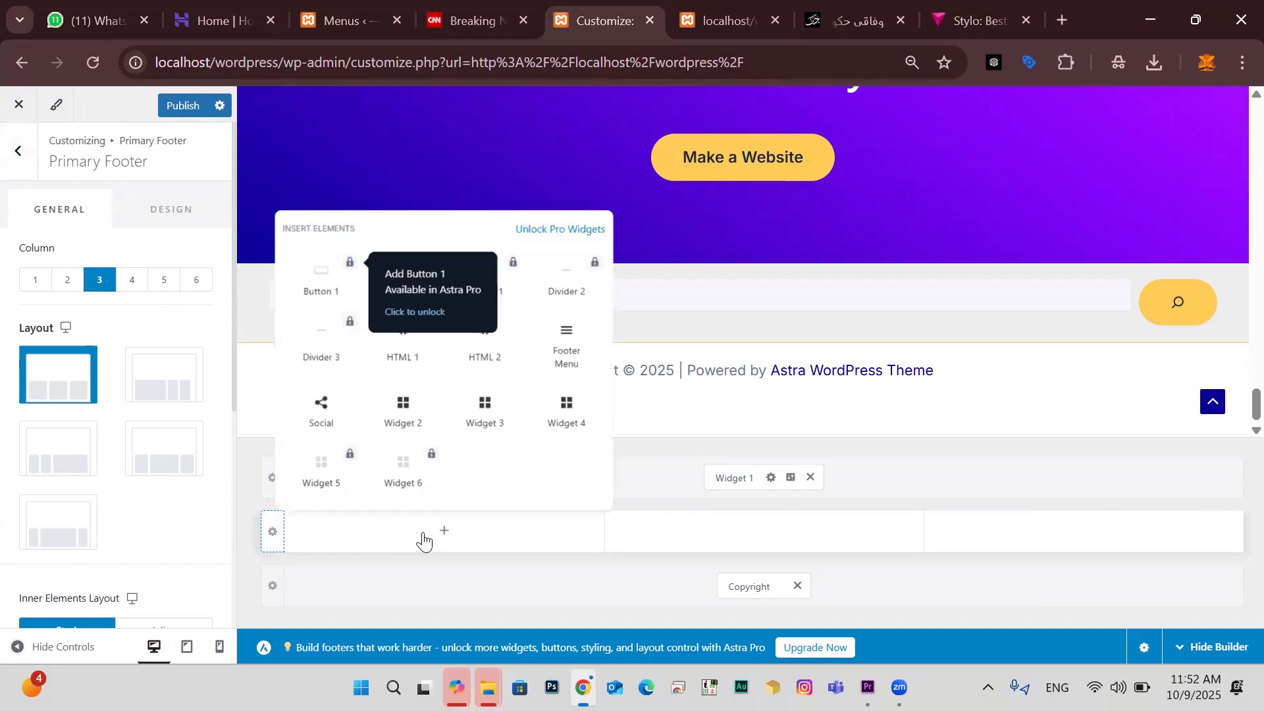
pyautogui.click(386, 408)
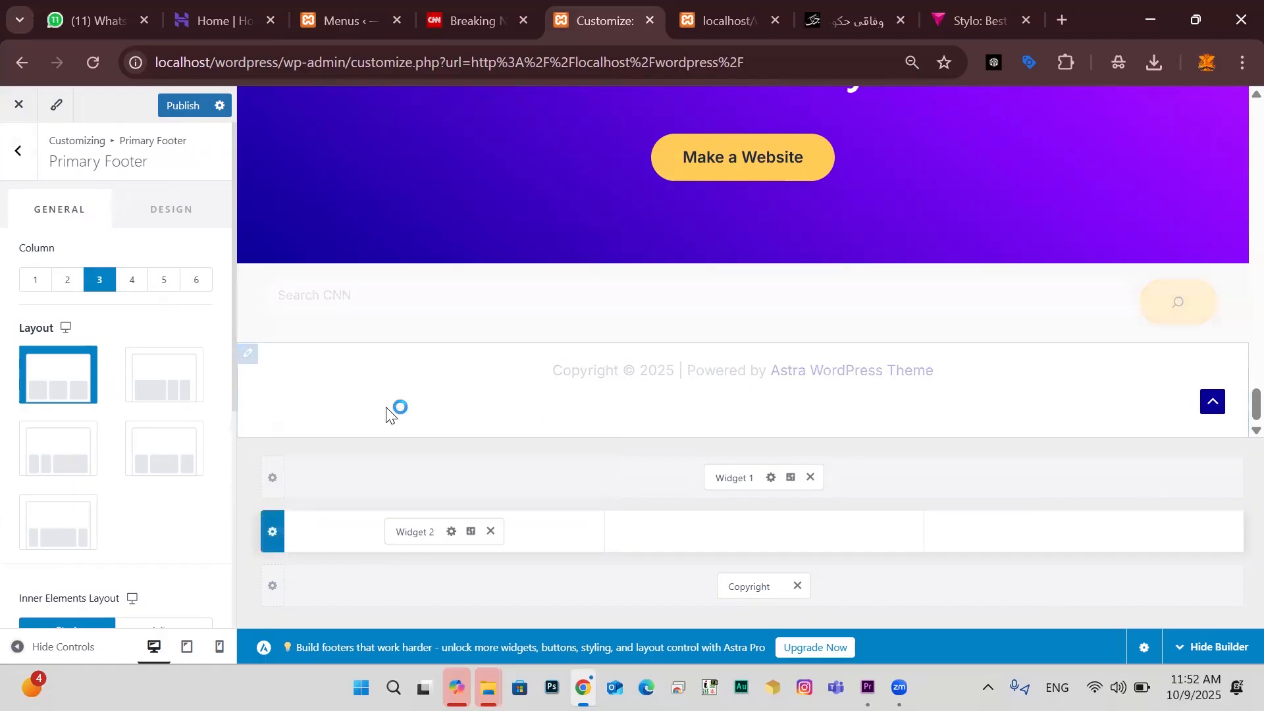
# Add a Navigation Menu block to footer Widget 2 and have it display the Footer 1 menu
pyautogui.click(451, 532)
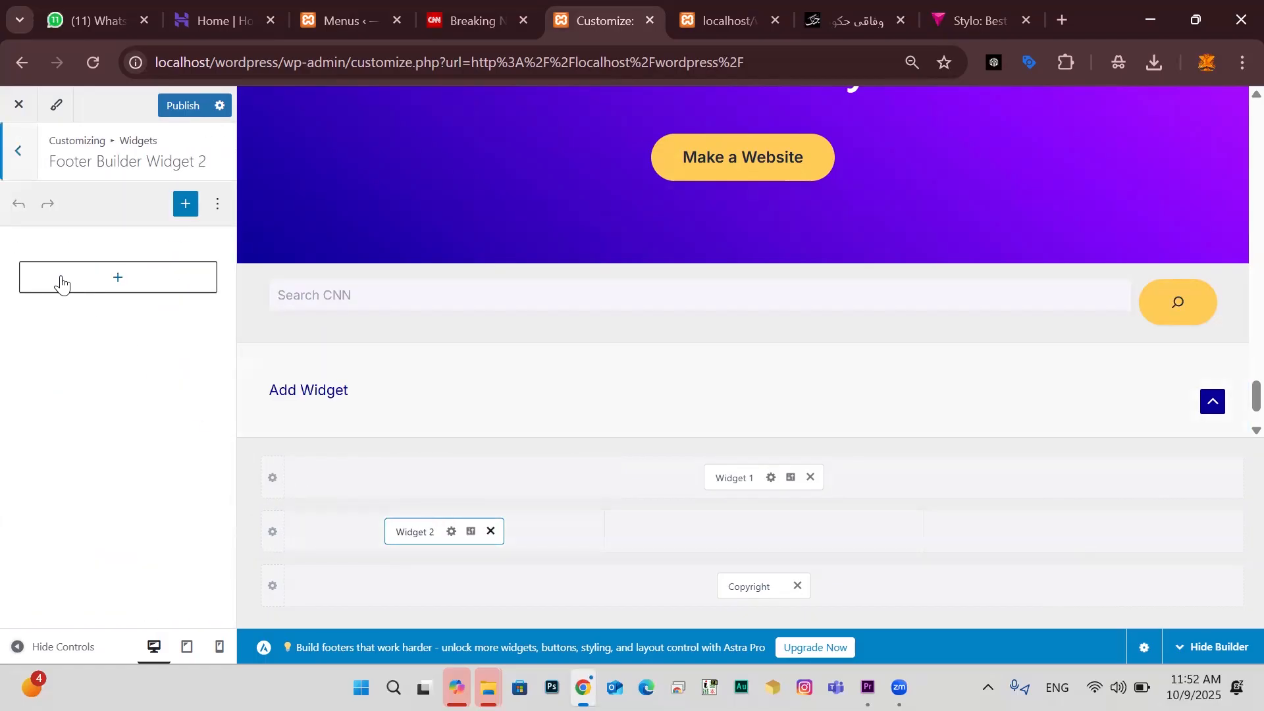
pyautogui.click(127, 288)
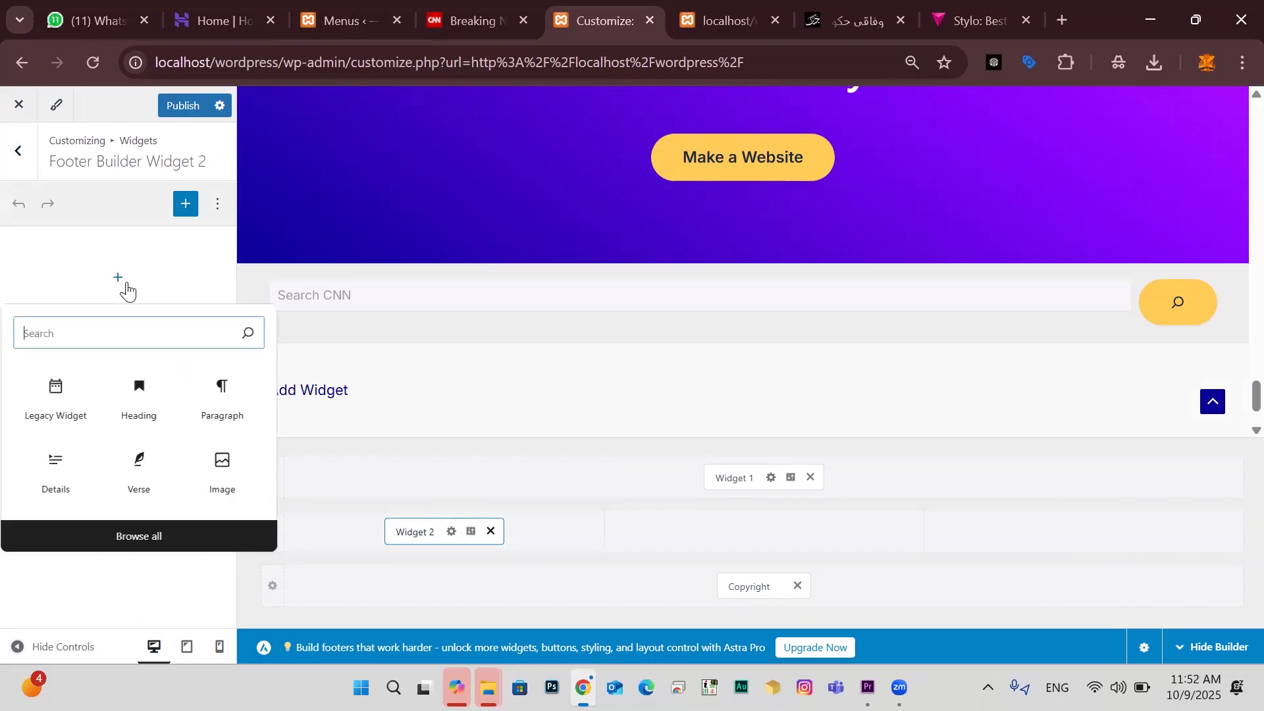
pyautogui.write('menu')
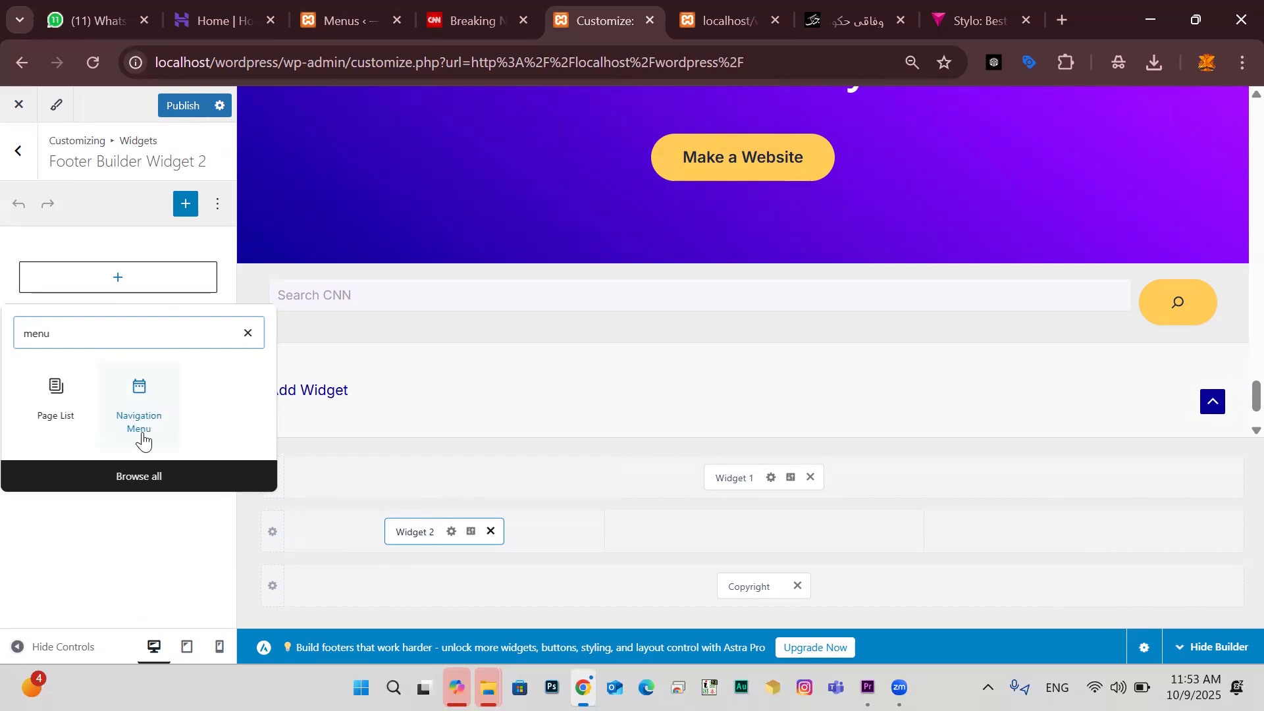
pyautogui.click(143, 440)
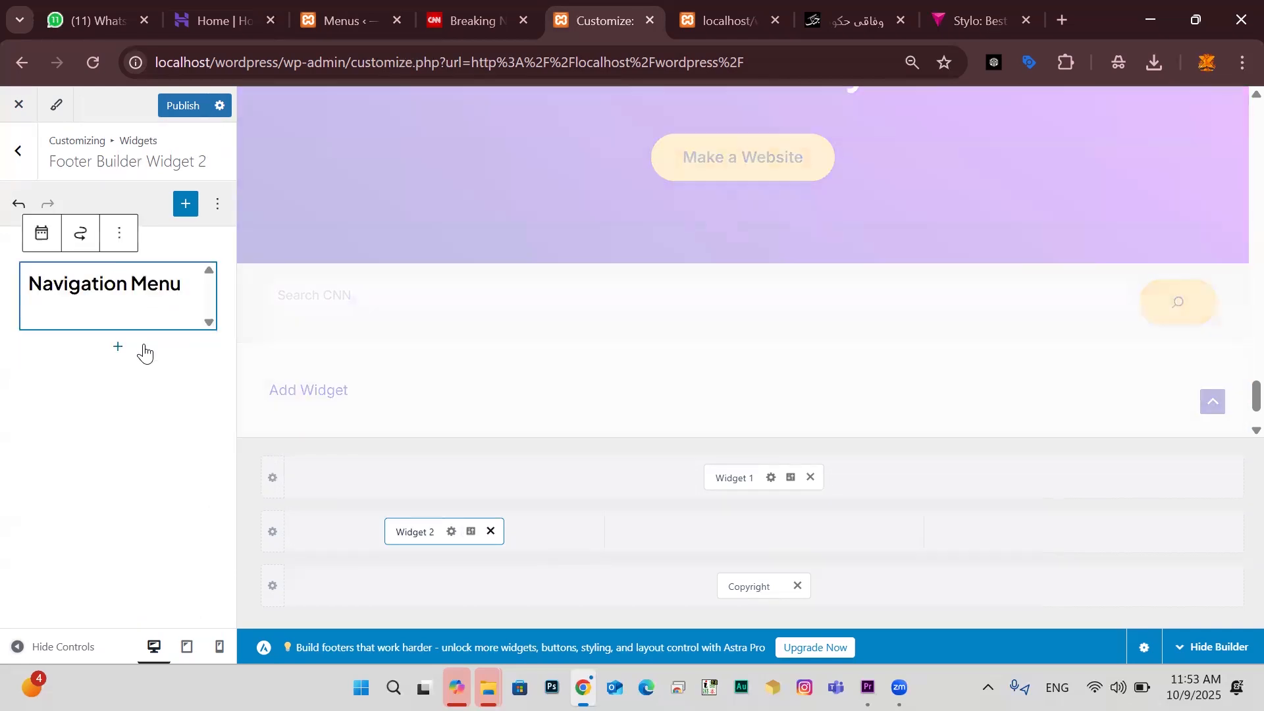
pyautogui.click(125, 432)
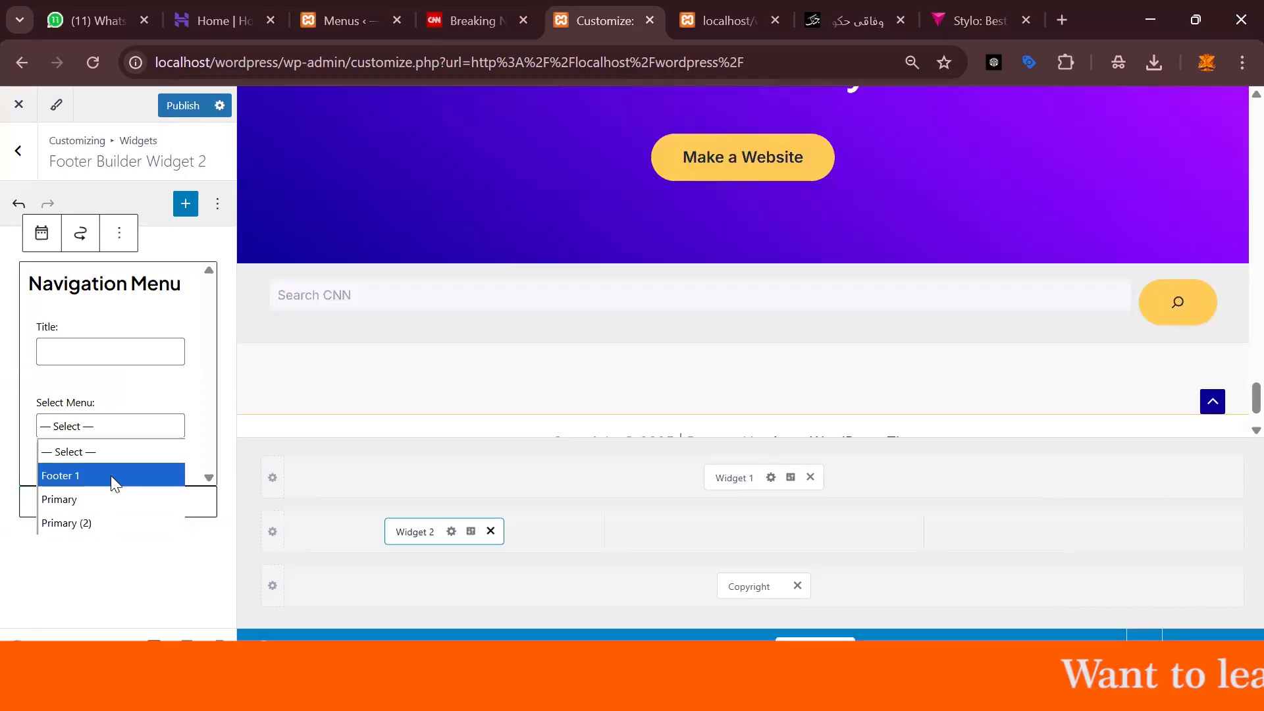
pyautogui.click(110, 476)
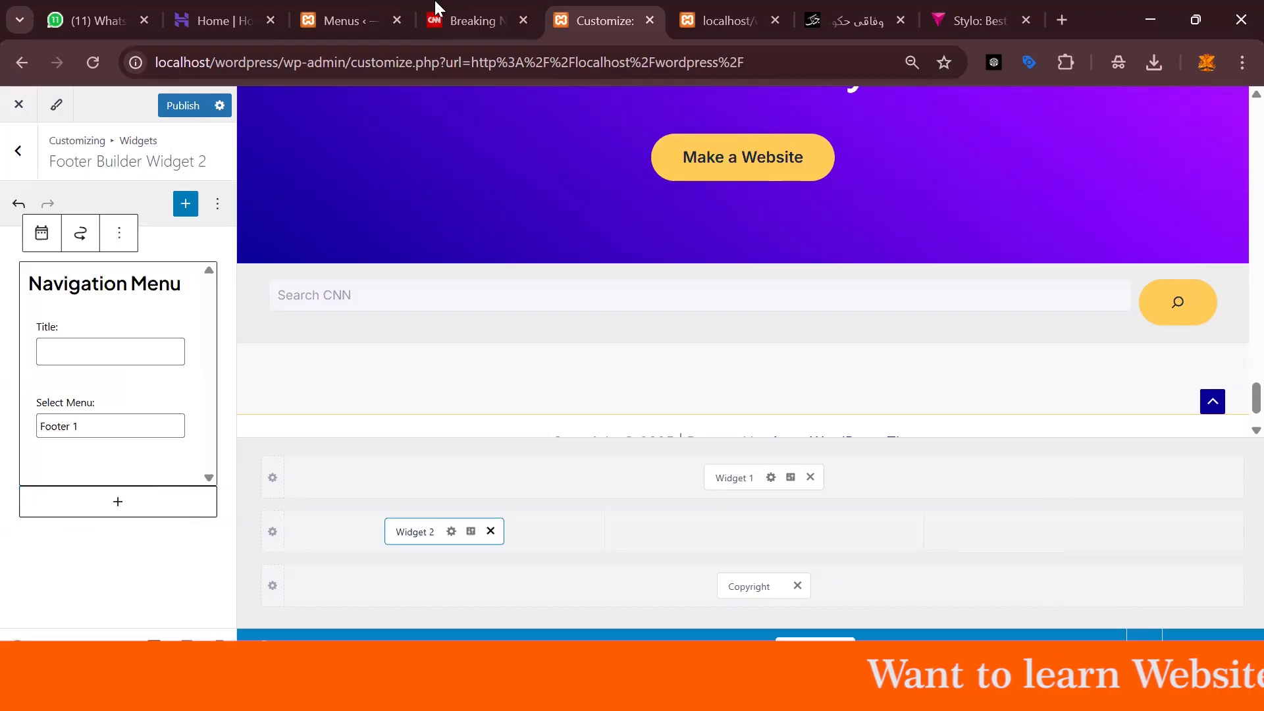
# Copy the World heading from CNN's footer and use it as the title of the Widget 2 navigation menu
pyautogui.click(466, 21)
pyautogui.doubleClick(96, 173)
pyautogui.hotkey('ctrl', 'c')
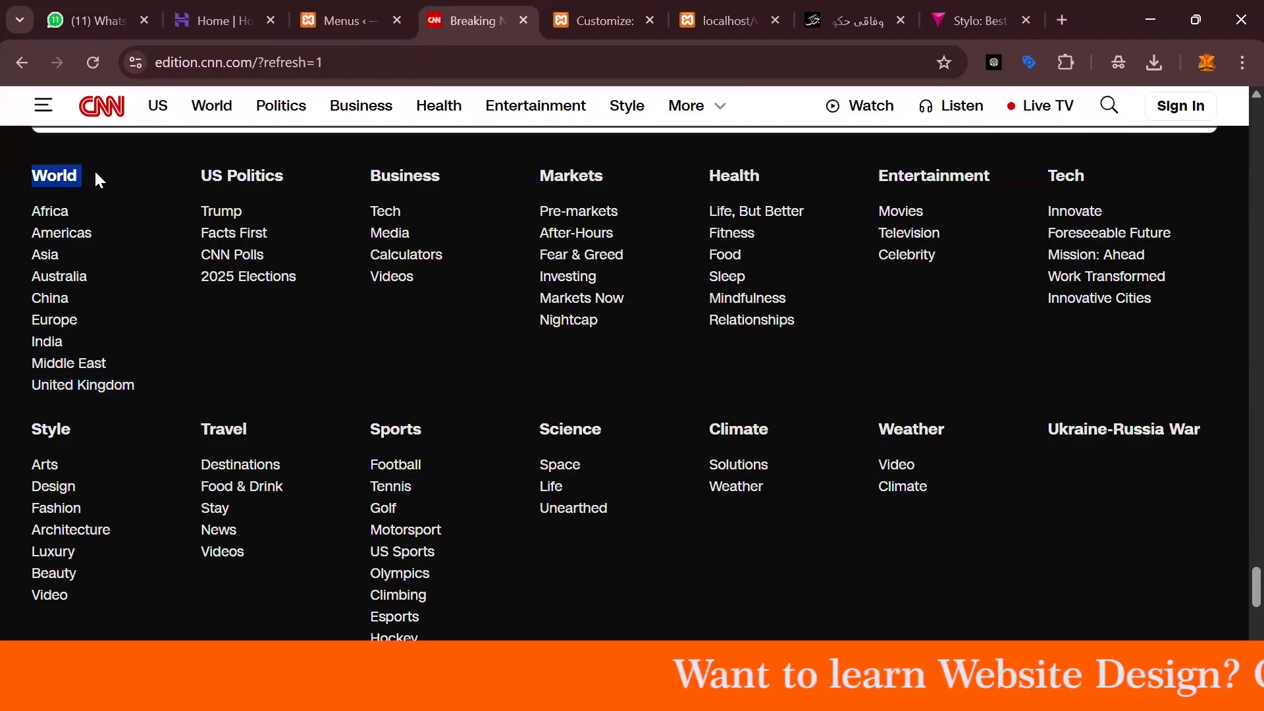
pyautogui.click(343, 20)
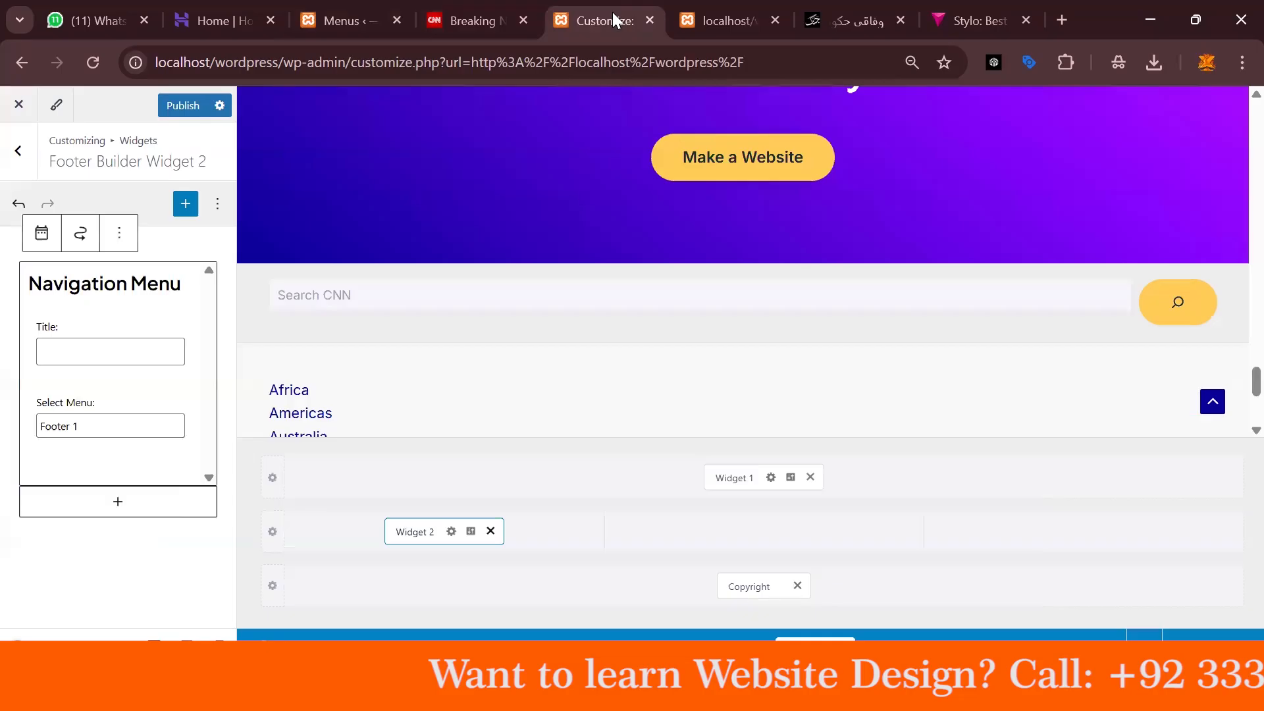
pyautogui.click(606, 20)
pyautogui.click(103, 354)
pyautogui.hotkey('ctrl', 'v')
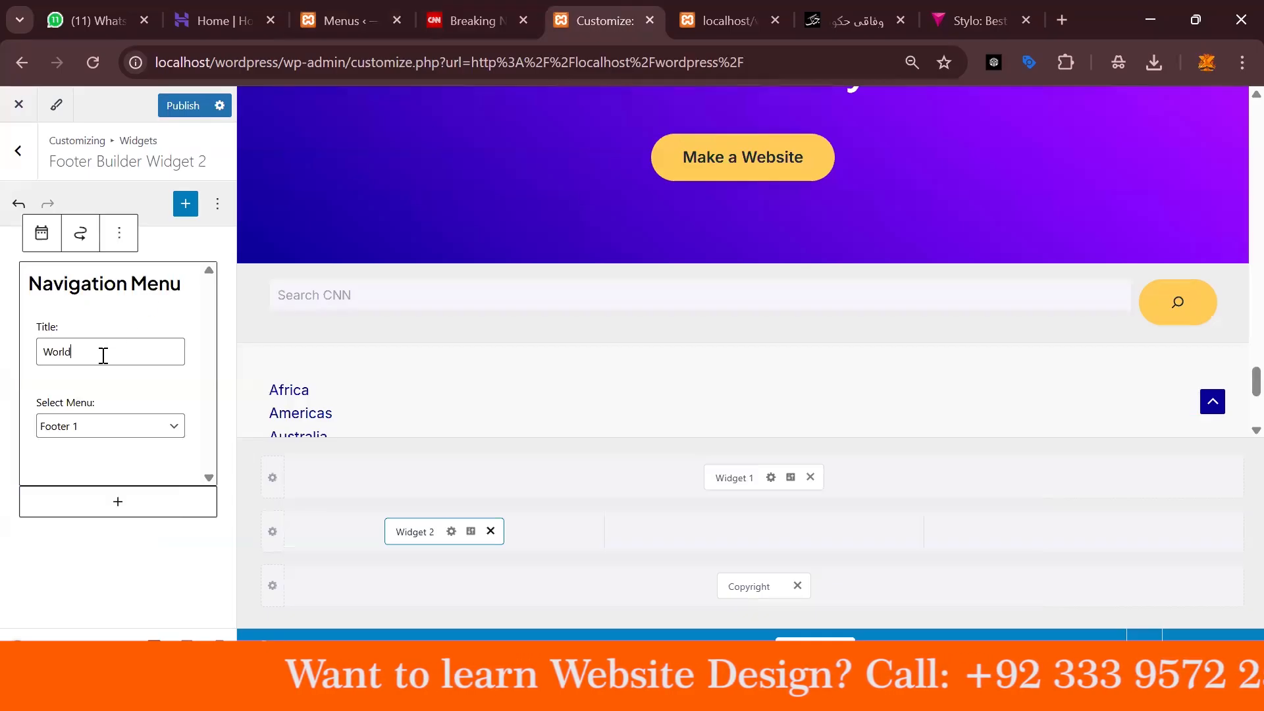
# Publish the footer changes and reload the live site to check the World column below the search bar
pyautogui.click(183, 106)
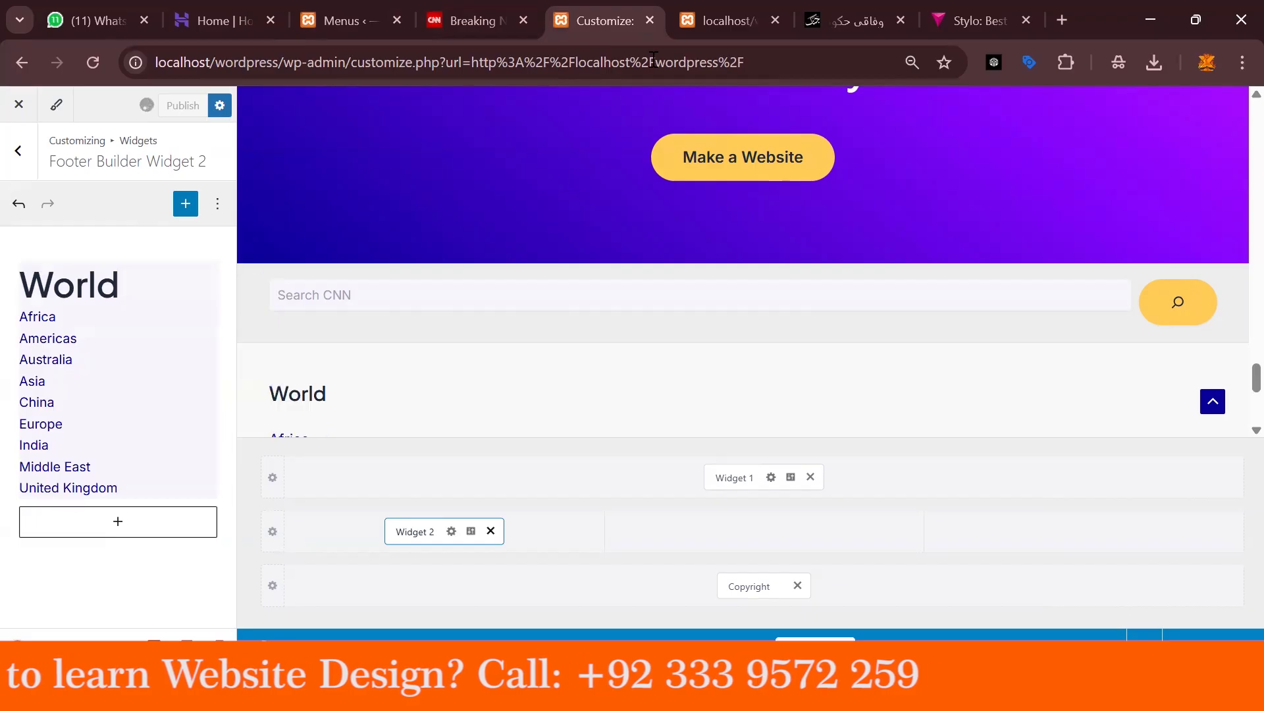
pyautogui.click(724, 20)
pyautogui.click(93, 62)
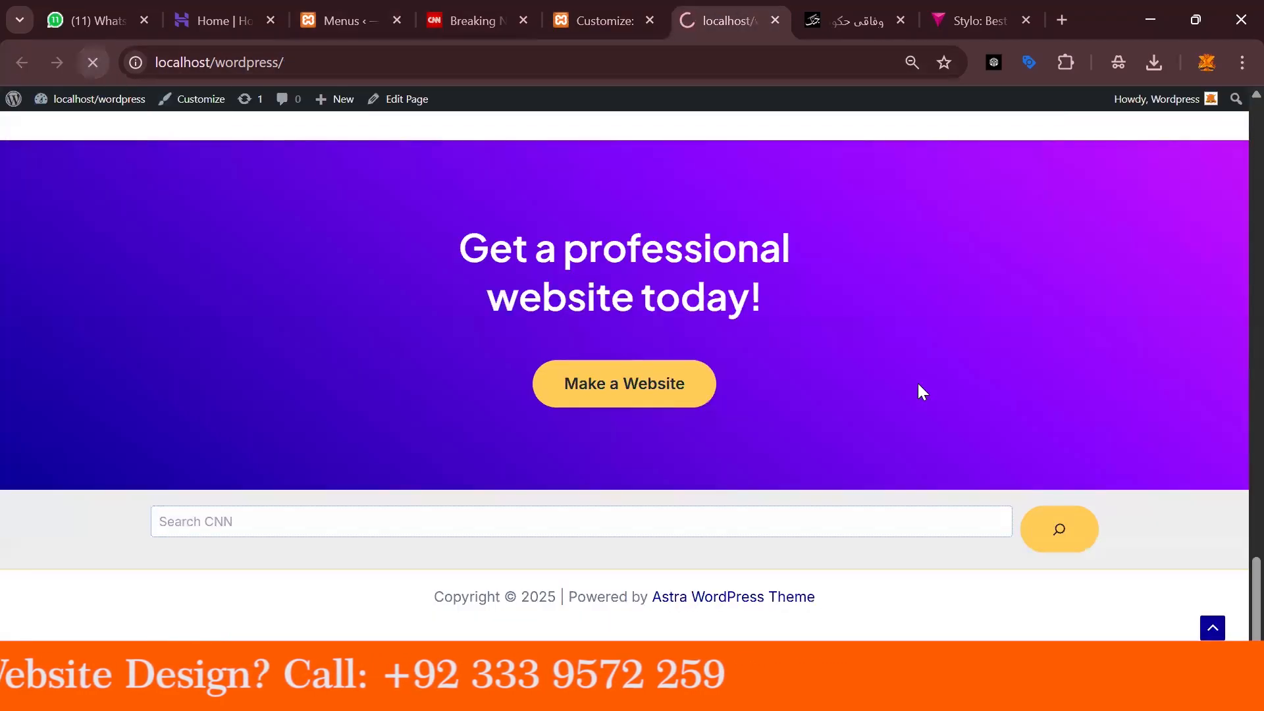
pyautogui.scroll(-10, 919, 390)
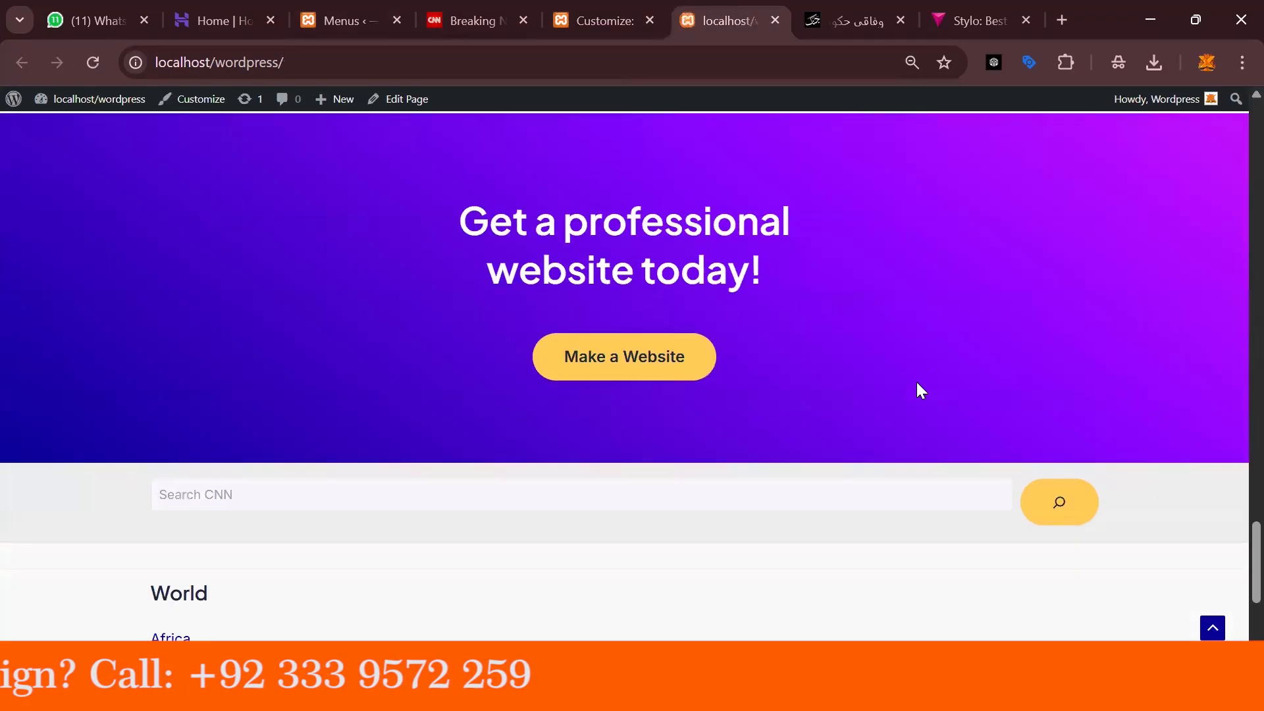
pyautogui.click(441, 26)
# Insert Widget 3 into the second column of the primary footer row and open it for editing
pyautogui.click(603, 9)
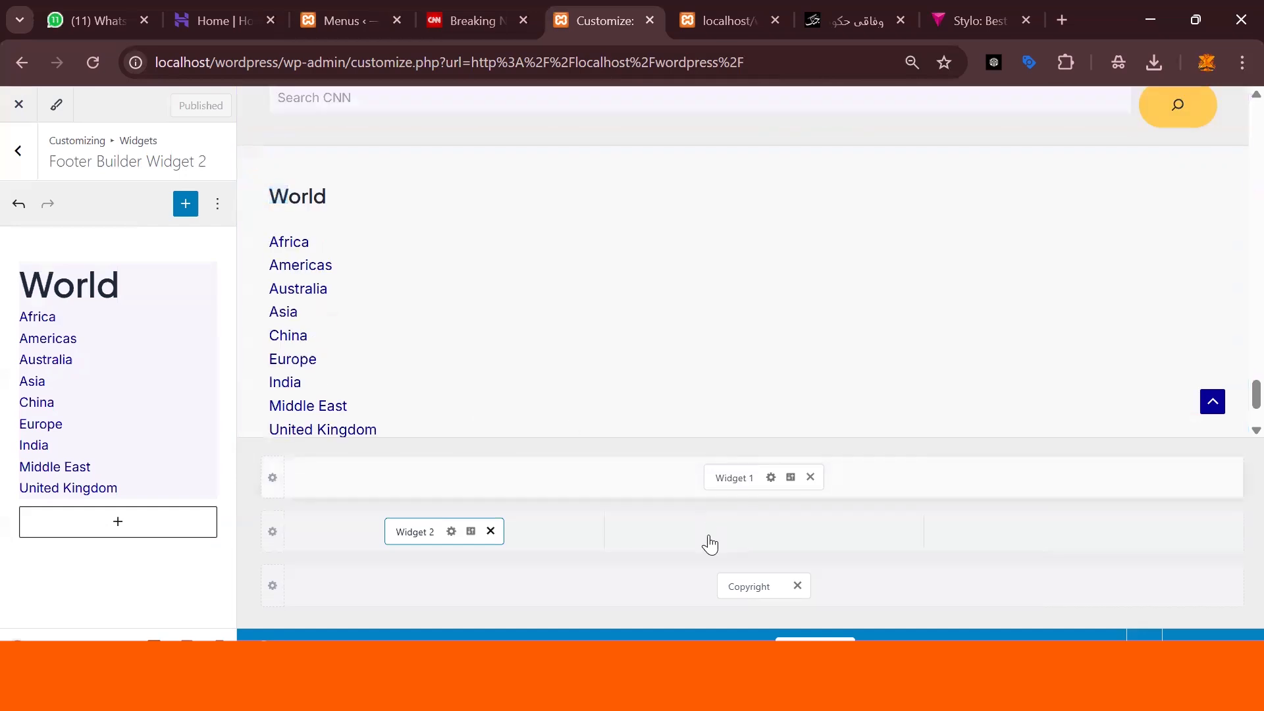
pyautogui.click(708, 541)
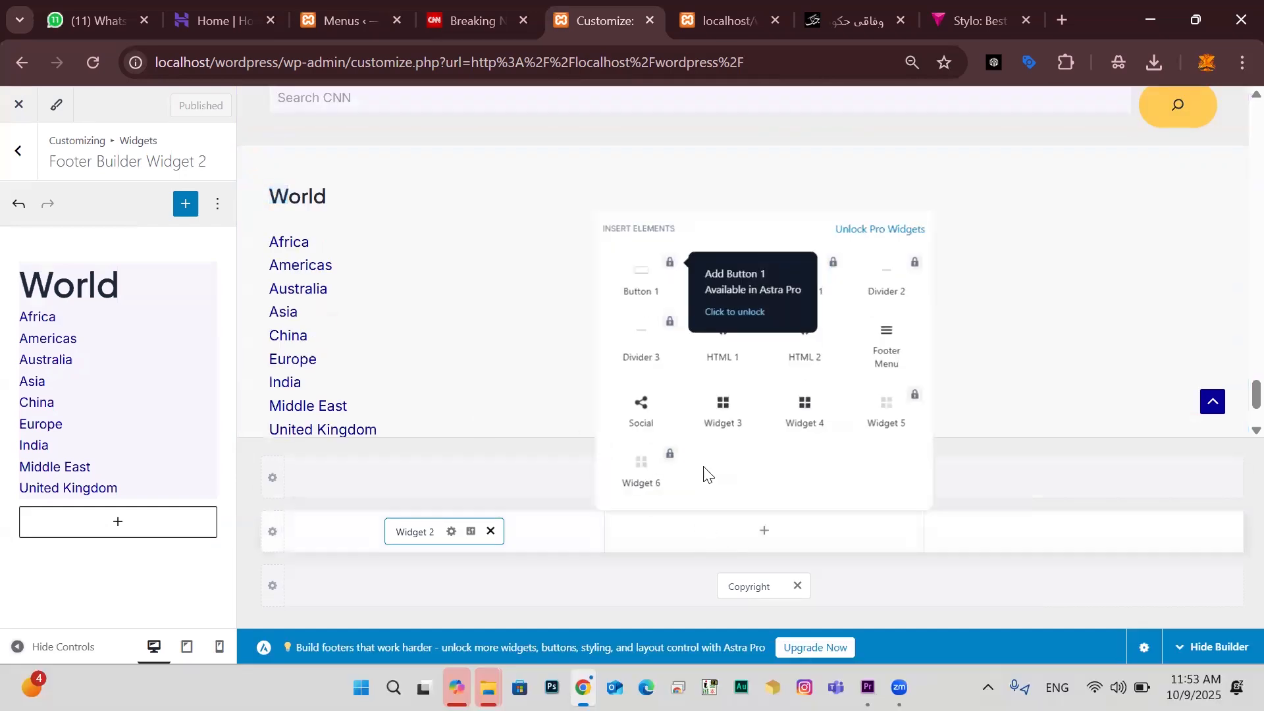
pyautogui.click(727, 420)
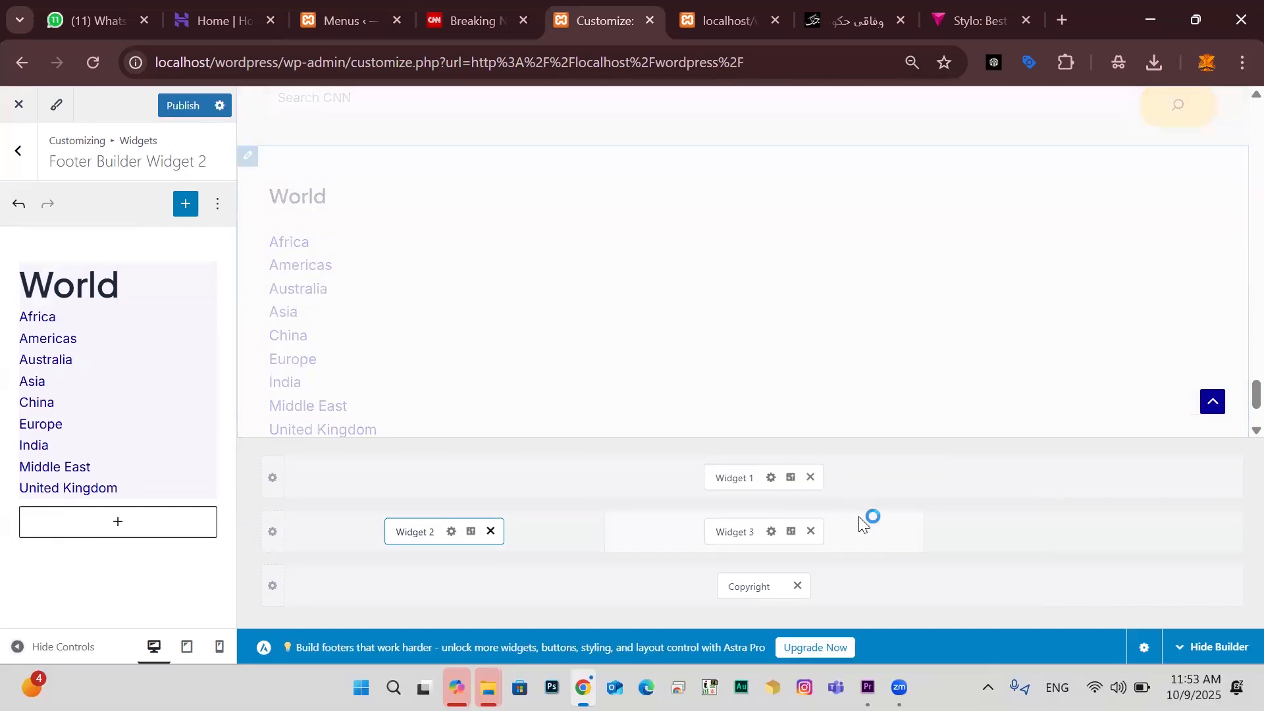
pyautogui.click(772, 537)
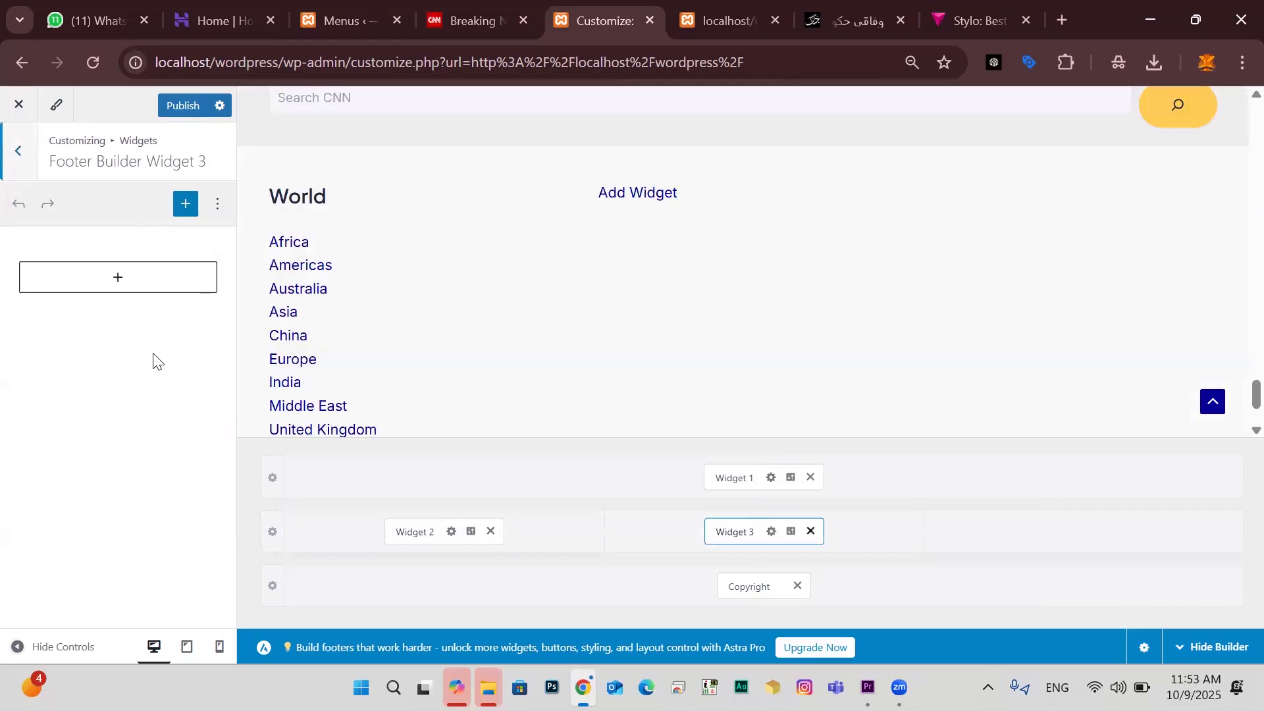
# Copy the US Politics heading from CNN's footer and return to the site customizer
pyautogui.click(470, 20)
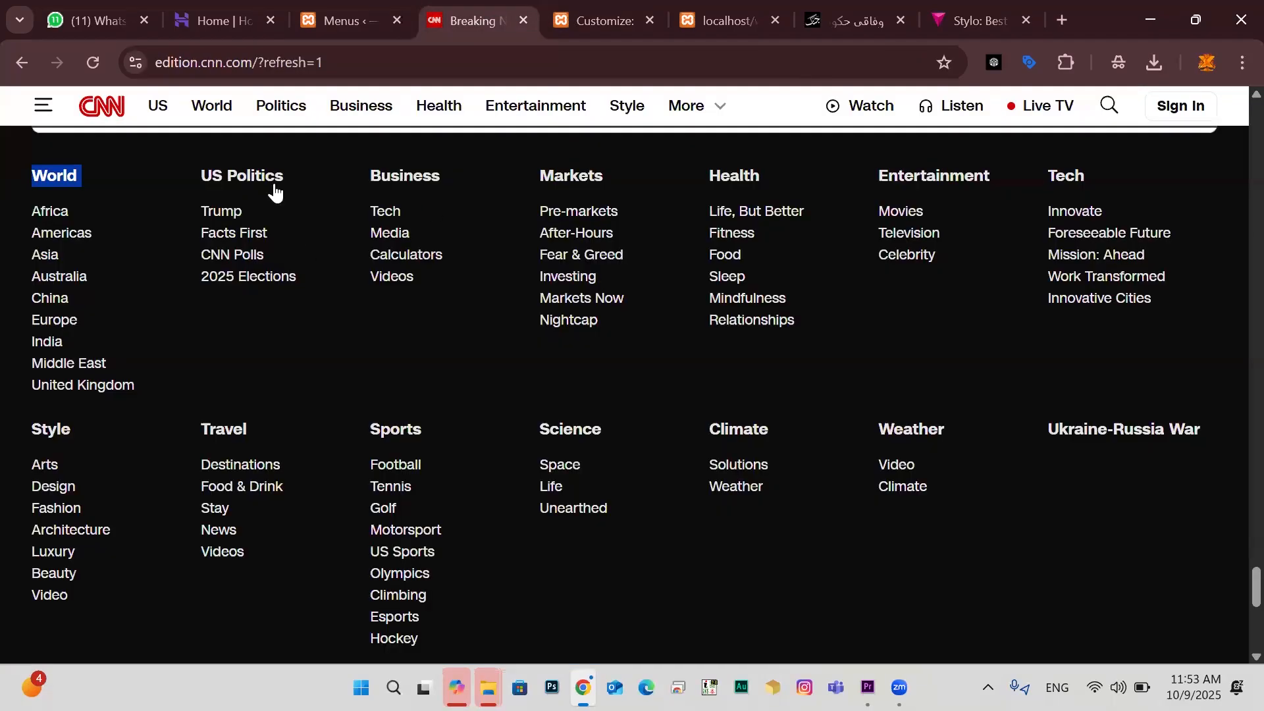
pyautogui.tripleClick(306, 175)
pyautogui.click(369, 16)
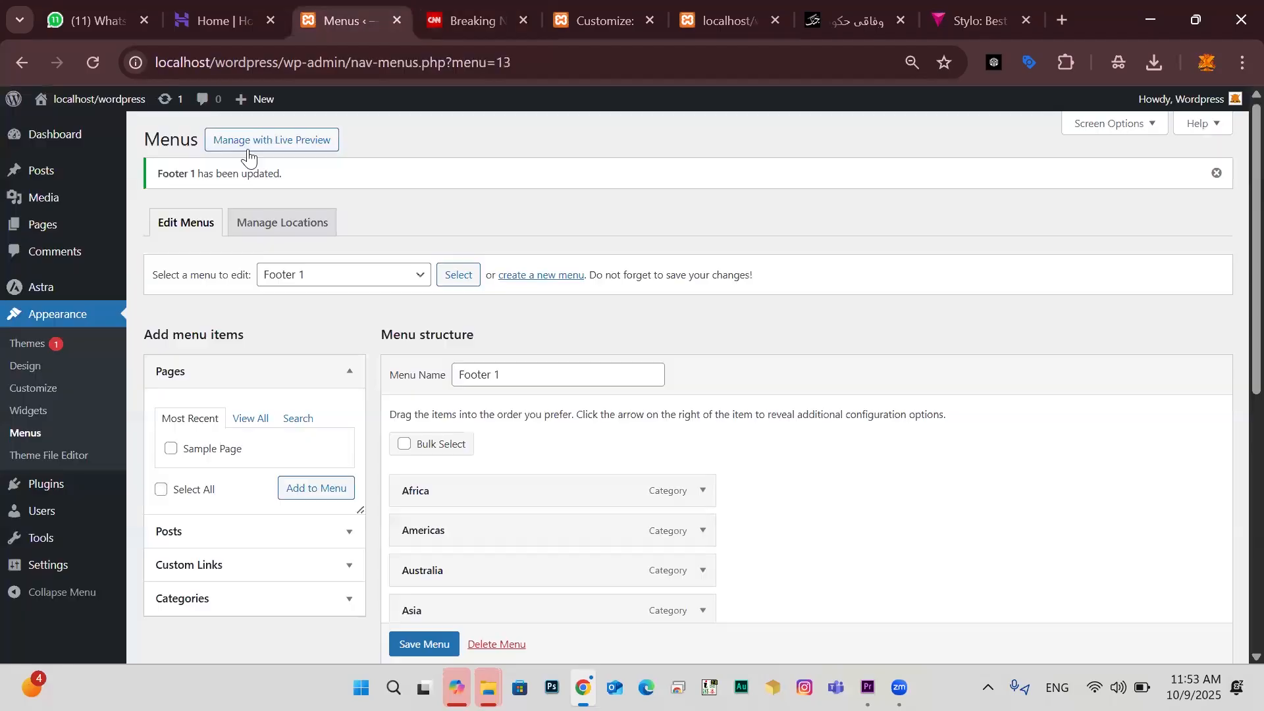
pyautogui.click(586, 9)
# Add a Navigation Menu block to Widget 3, showing the Footer 1 menu under the title US Politics
pyautogui.click(161, 285)
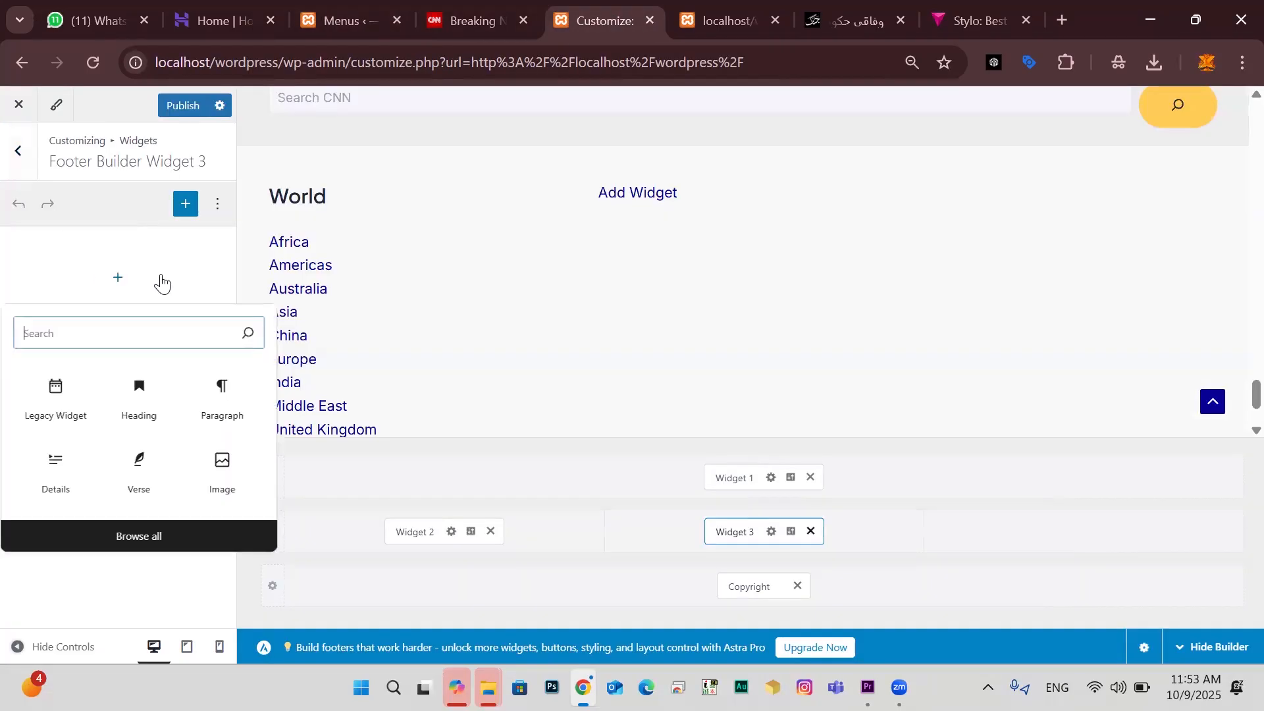
pyautogui.write('menu')
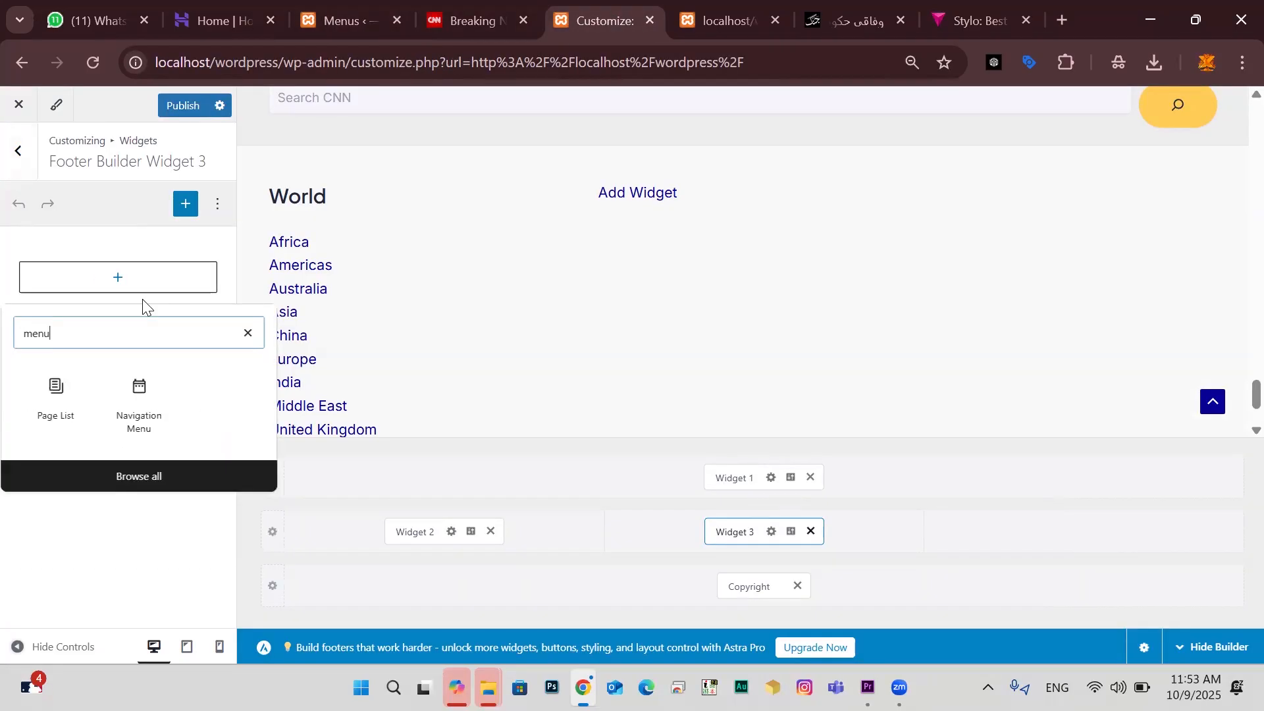
pyautogui.click(139, 398)
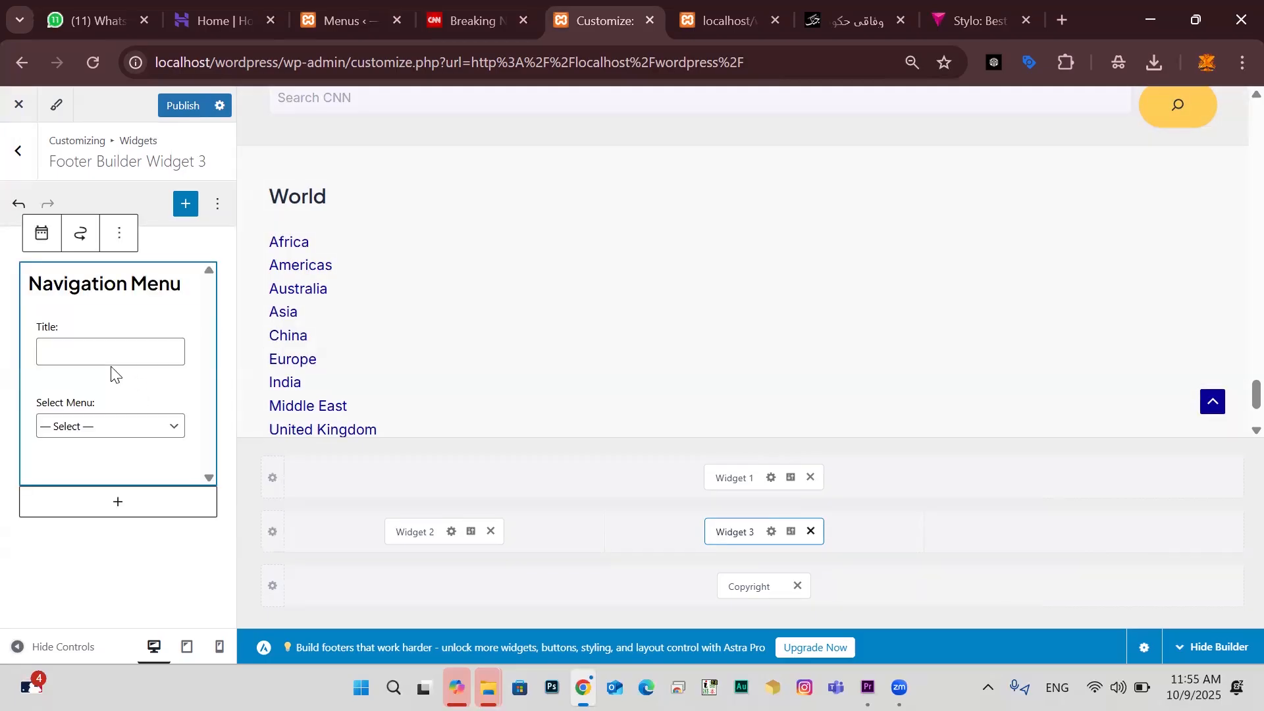
pyautogui.click(124, 425)
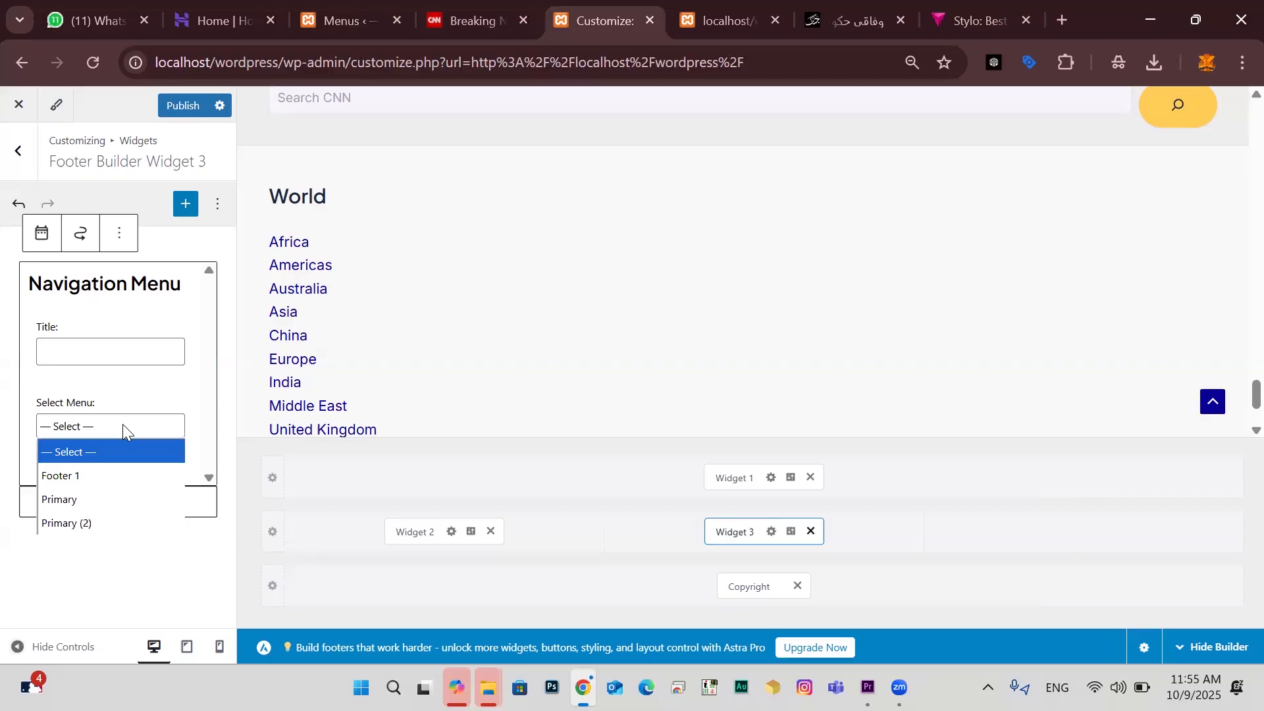
pyautogui.click(112, 474)
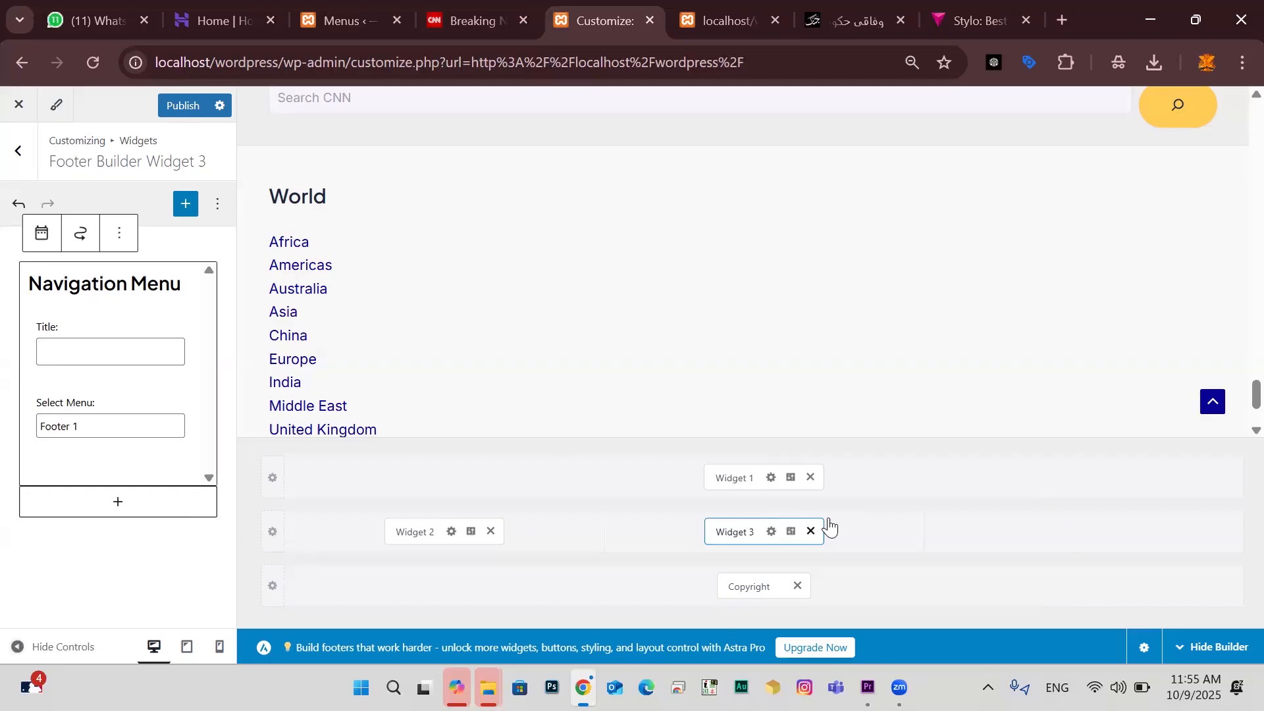
pyautogui.click(118, 348)
# Copy the Business heading from CNN's footer and go back to the customizer
pyautogui.click(471, 20)
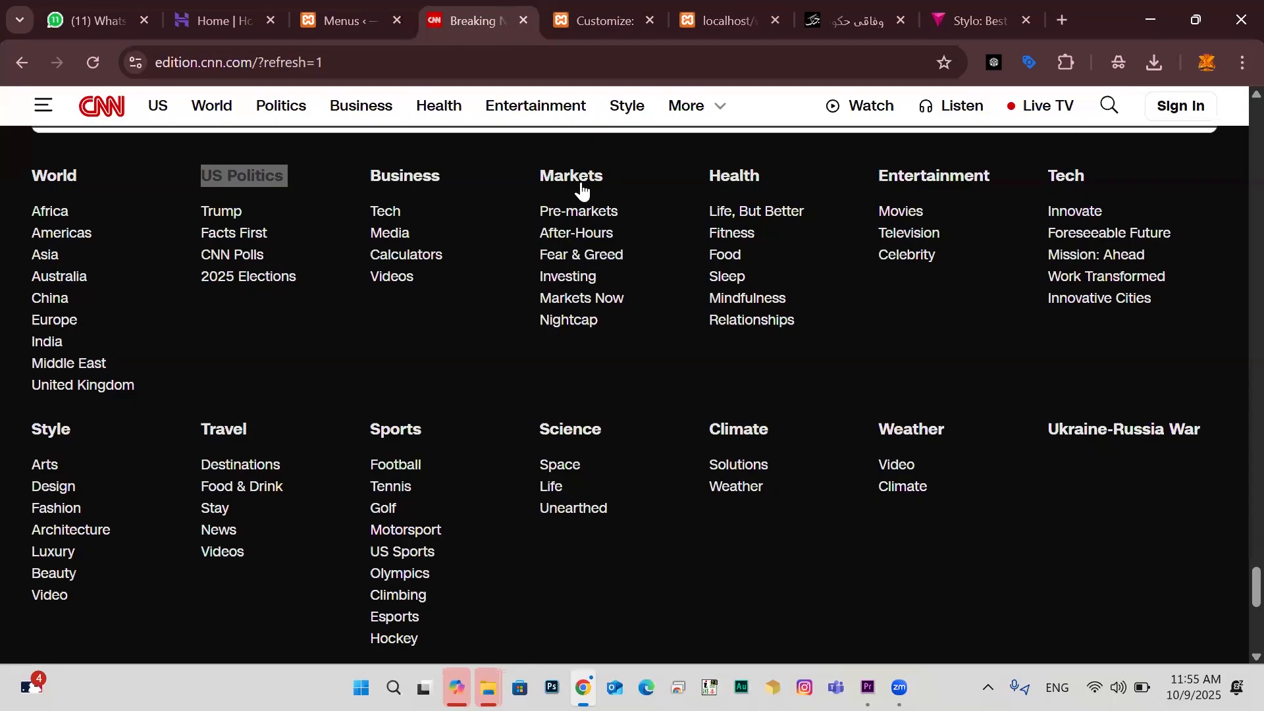
pyautogui.doubleClick(472, 178)
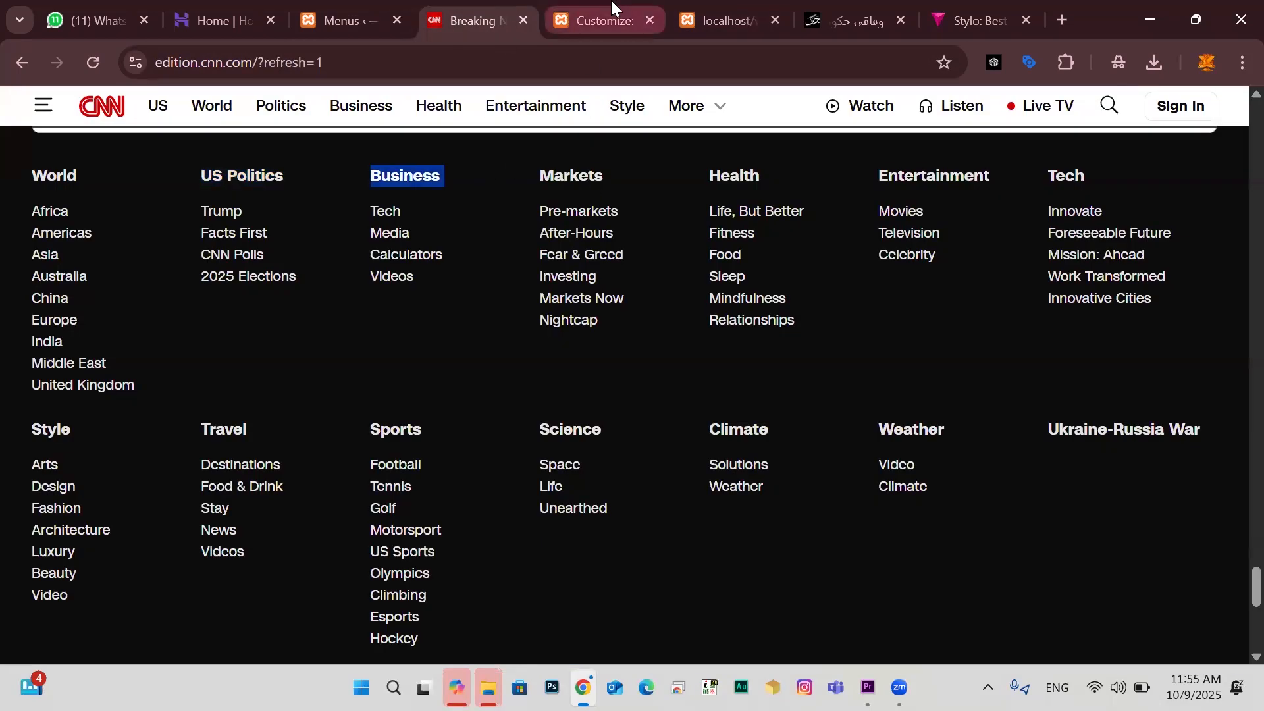
pyautogui.click(603, 21)
# Insert Widget 4 into the third column of the primary footer row and open it for editing
pyautogui.click(1051, 543)
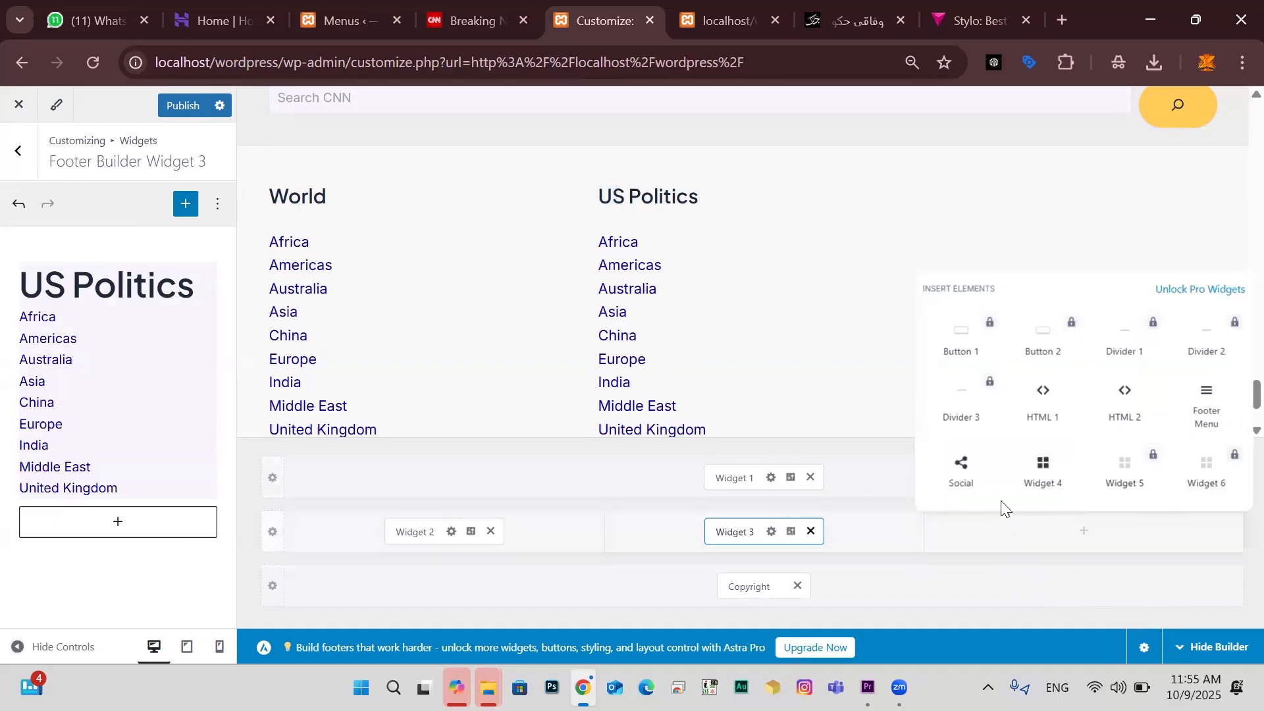
pyautogui.click(1043, 472)
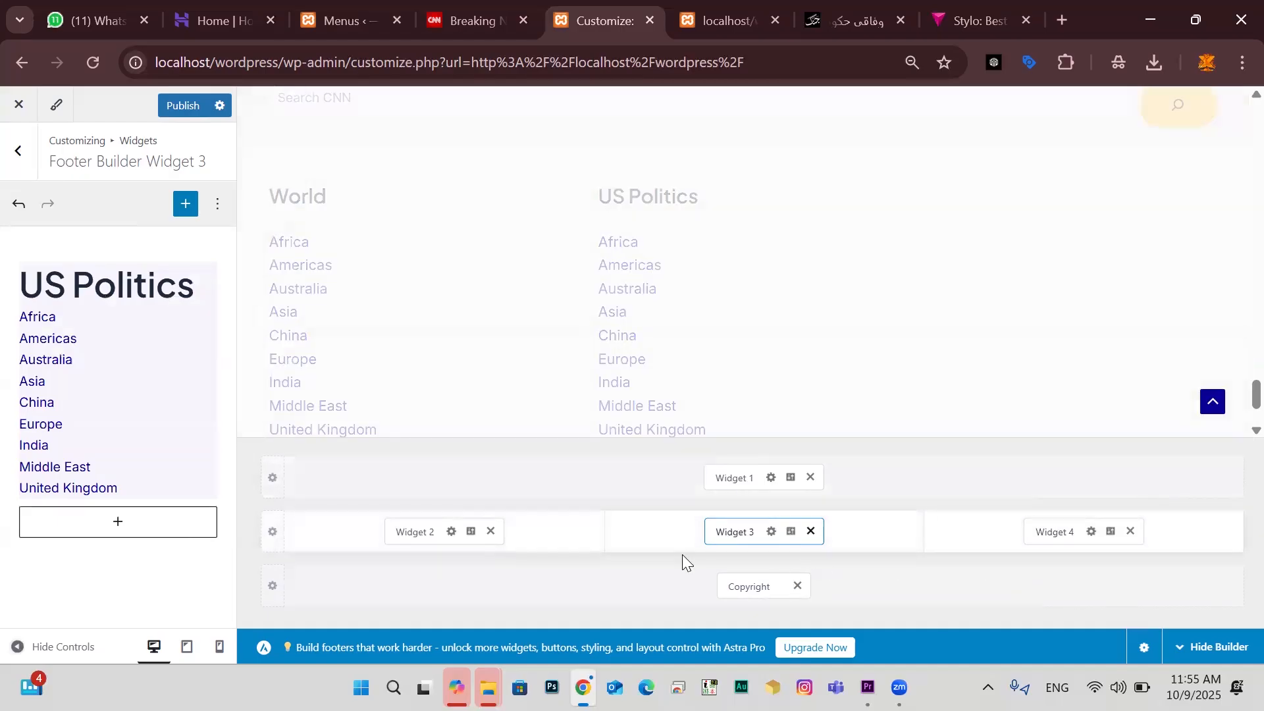
pyautogui.click(1091, 531)
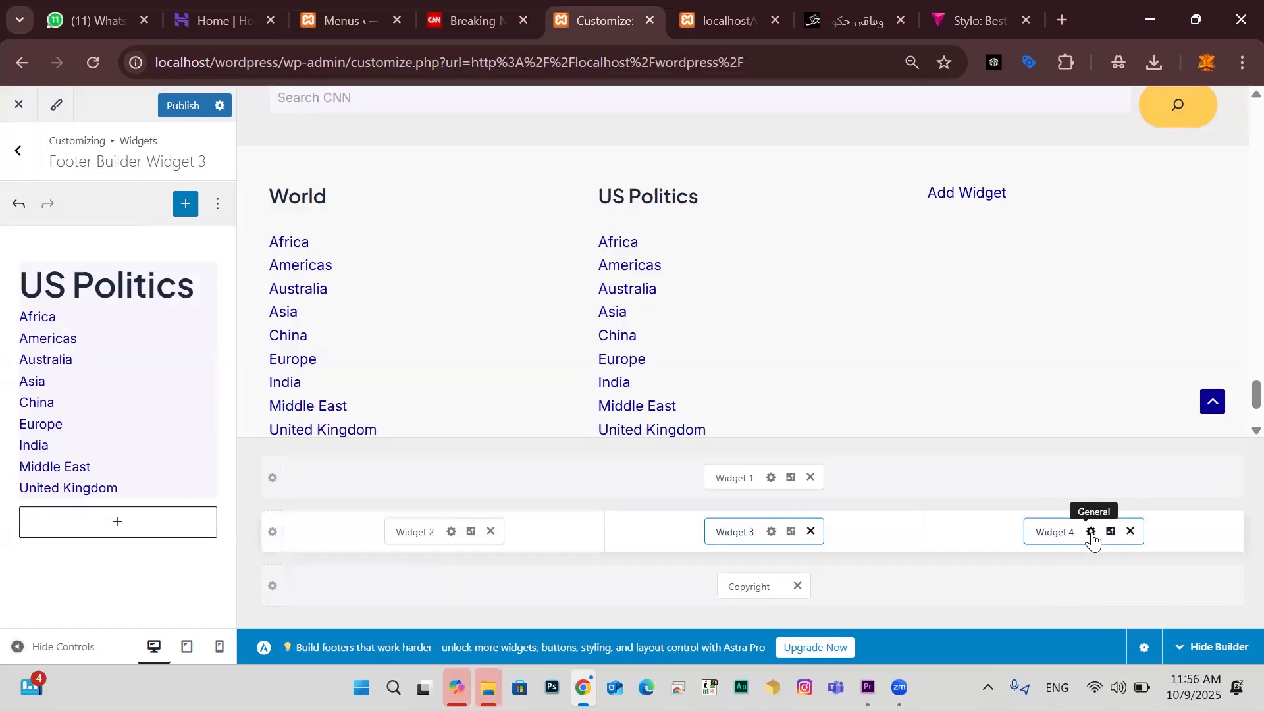
# Add a Navigation Menu block to Widget 4, select the Footer 1 menu and title it Business
pyautogui.click(108, 278)
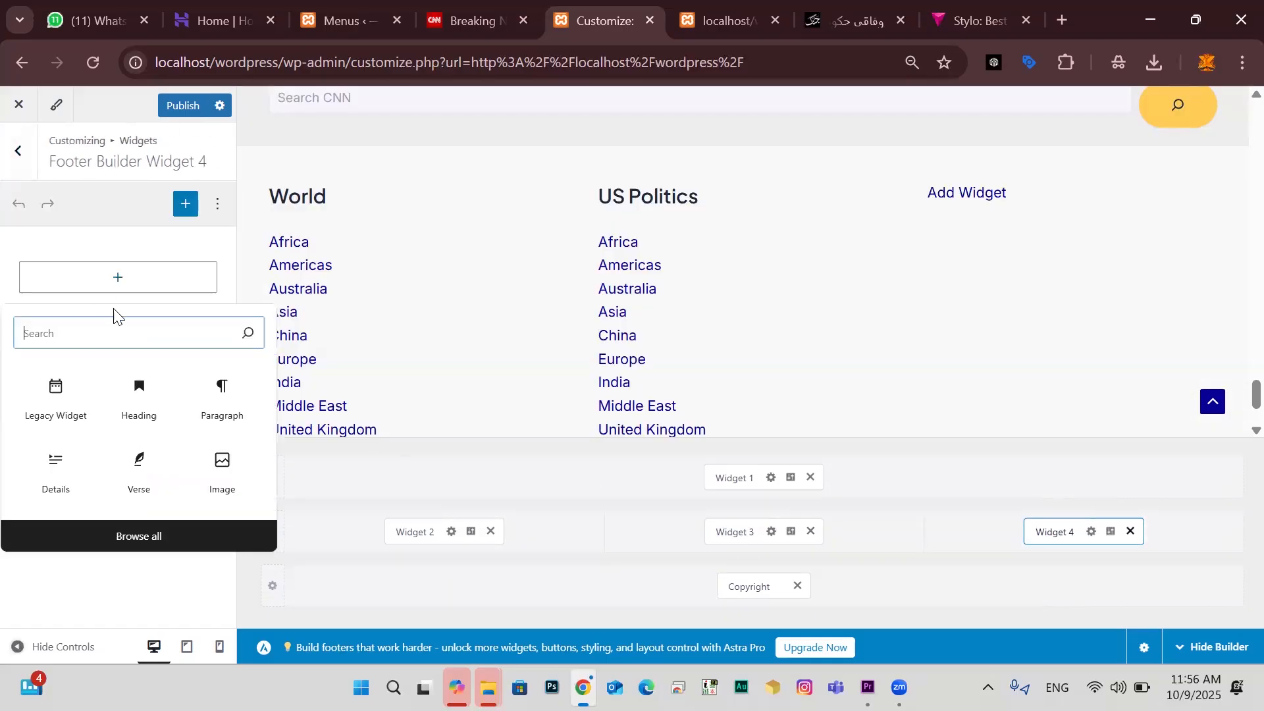
pyautogui.write('menu')
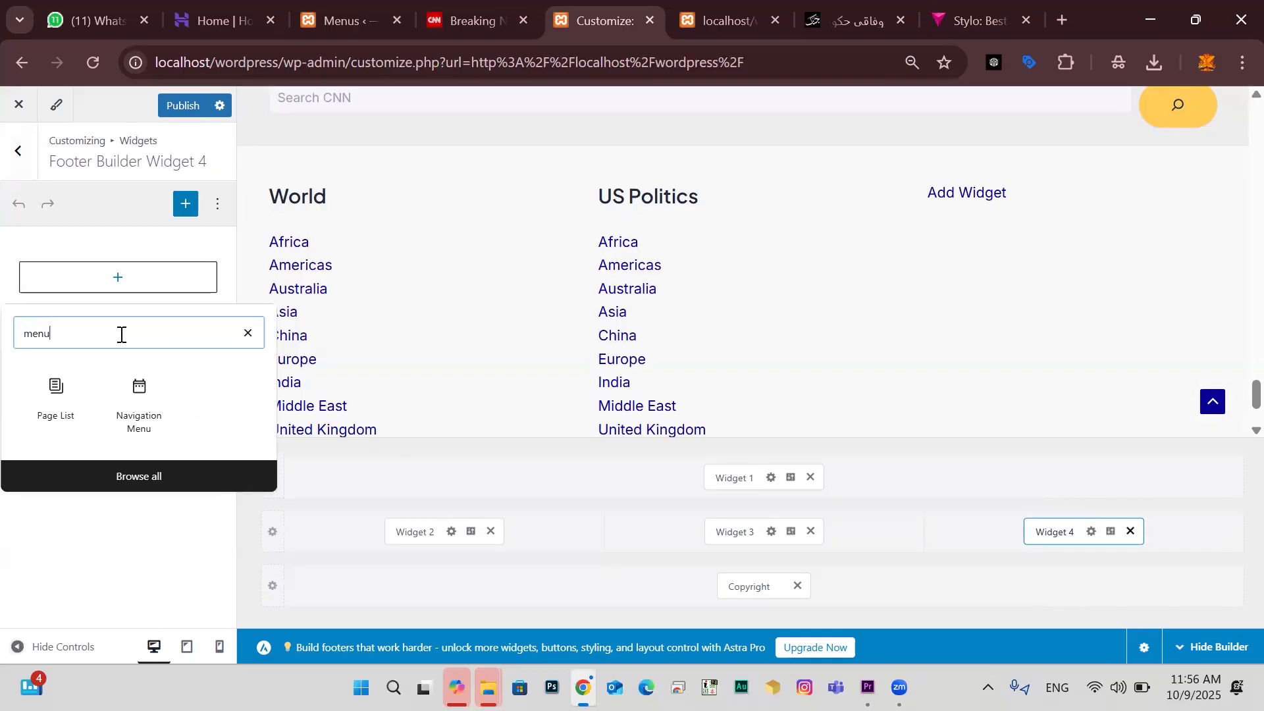
pyautogui.click(112, 387)
pyautogui.click(119, 347)
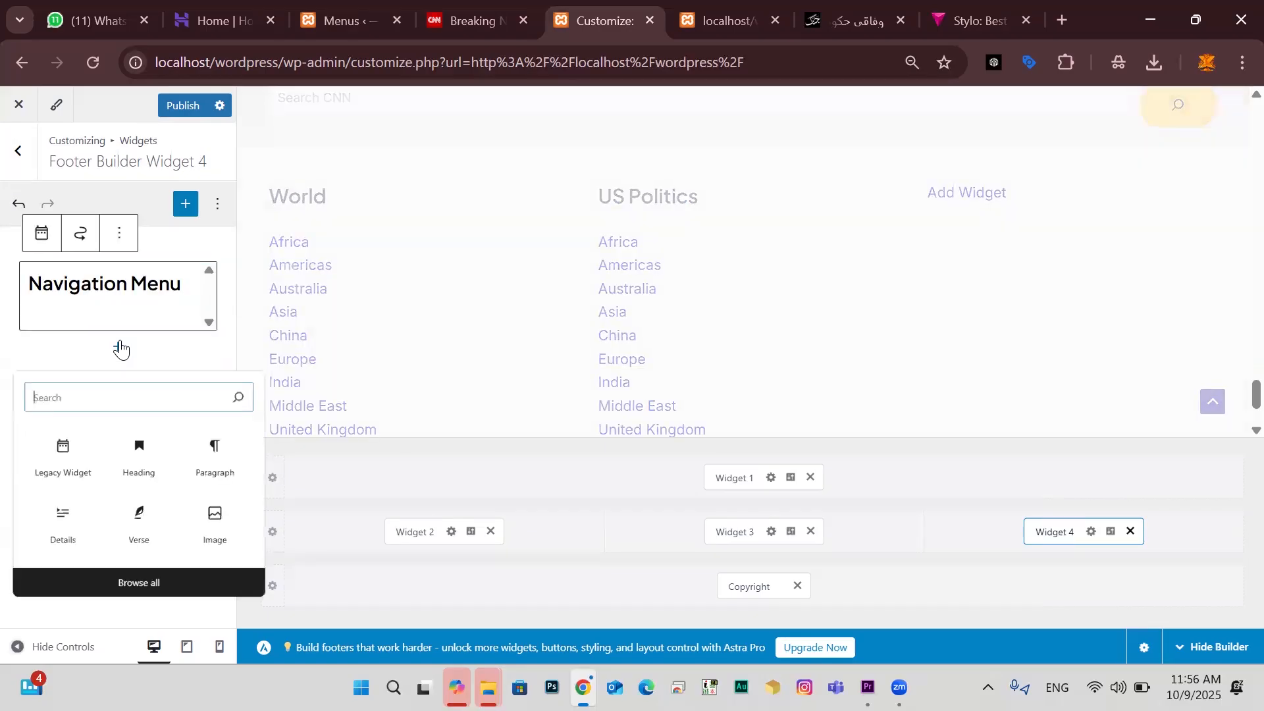
pyautogui.click(46, 547)
pyautogui.click(149, 305)
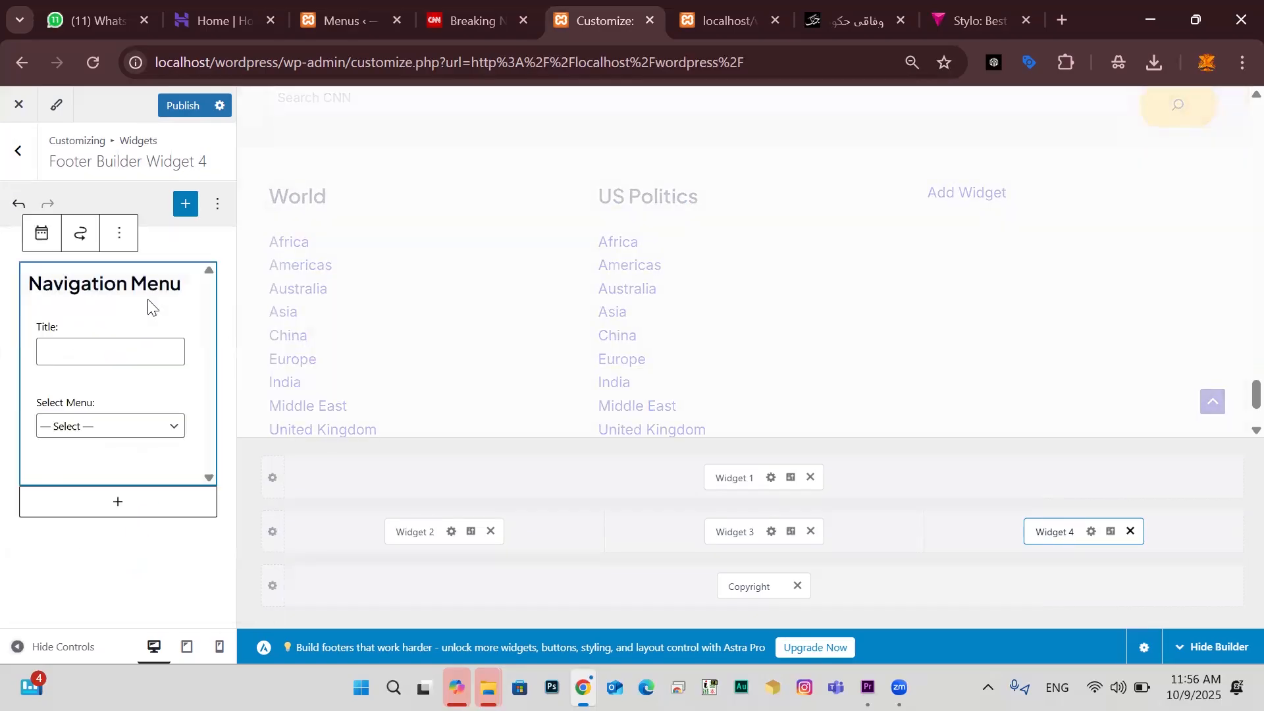
pyautogui.click(134, 426)
pyautogui.click(107, 472)
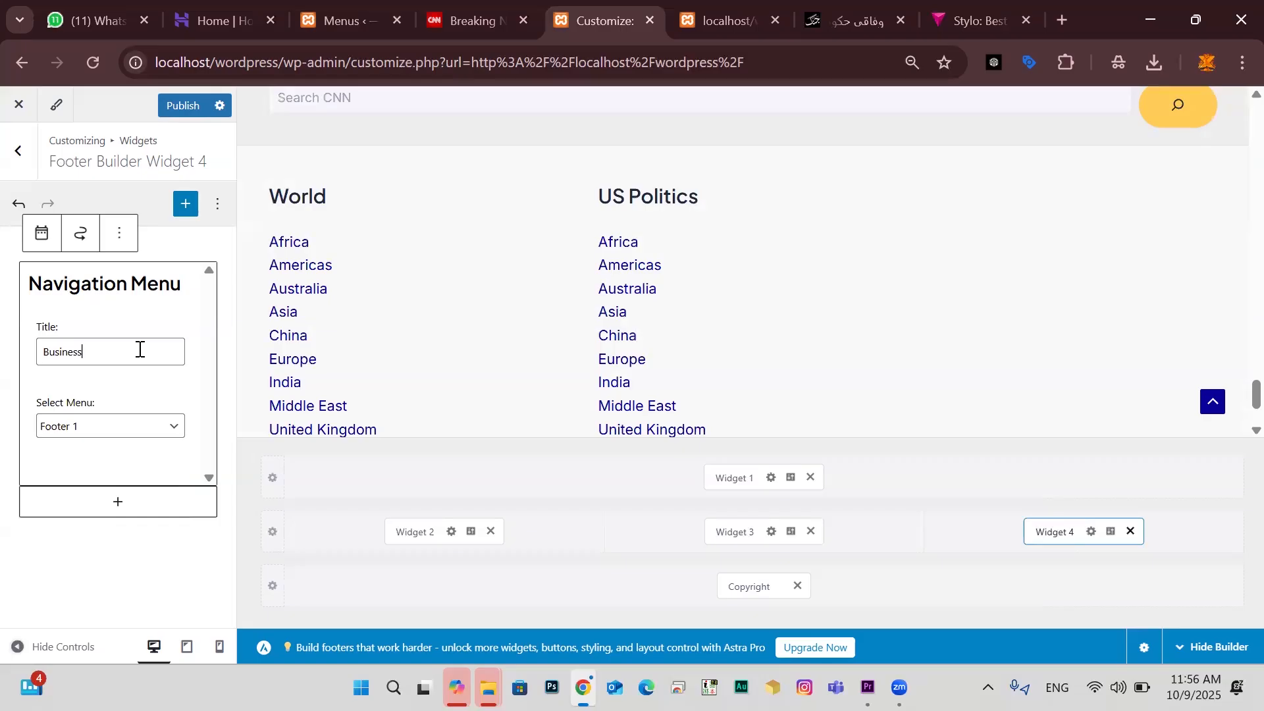
# Publish the footer and check its three menu columns on the live site
pyautogui.click(173, 106)
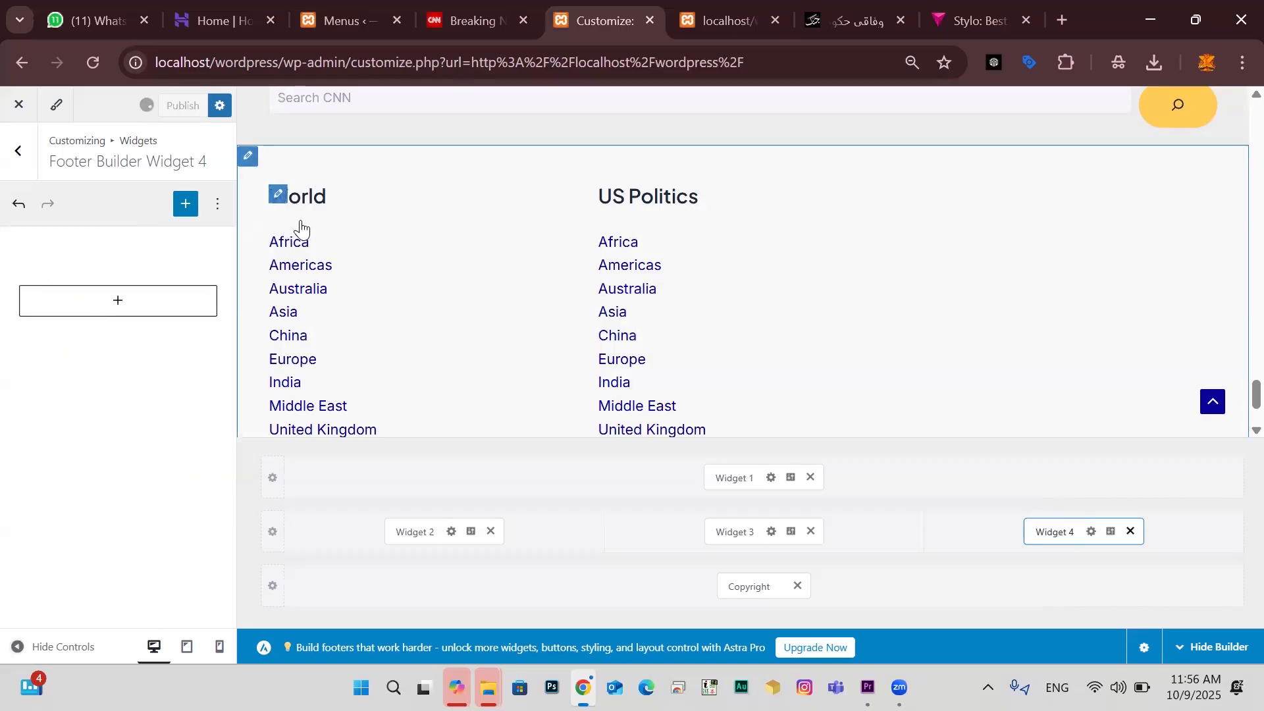
pyautogui.click(722, 20)
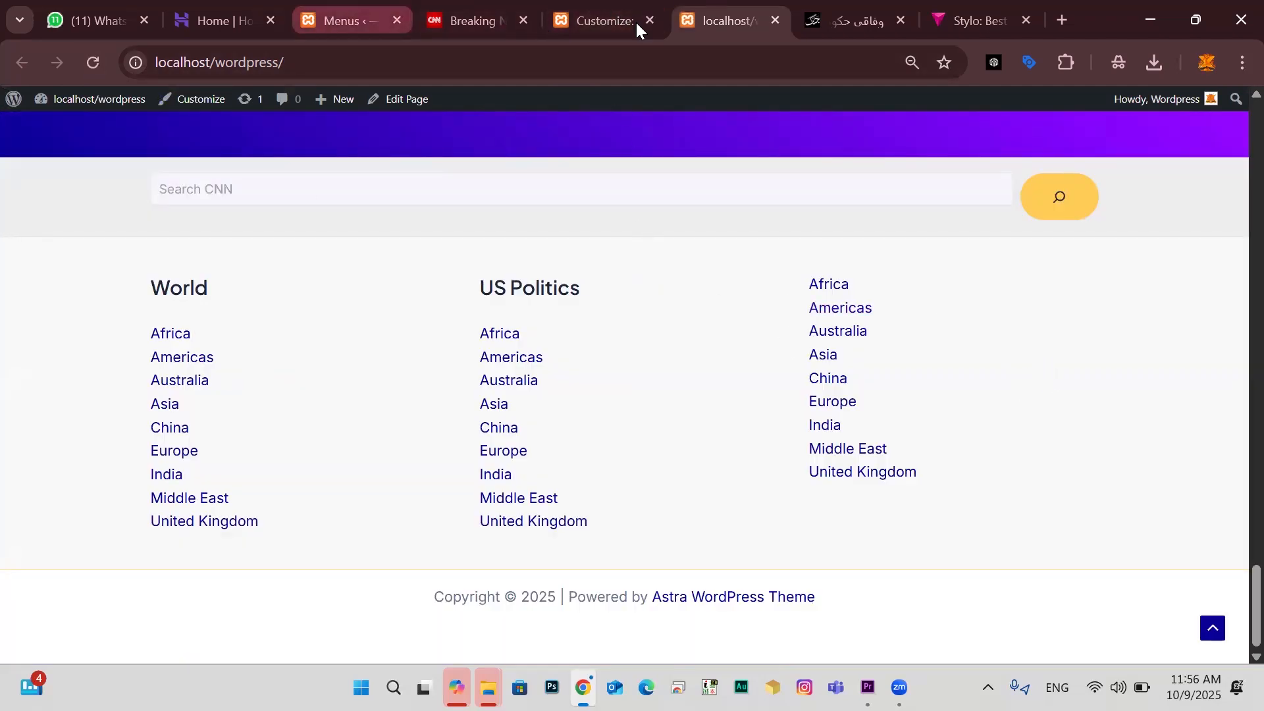
# Publish Widget 4's Business title and check the reloaded footer on the live site
pyautogui.click(603, 5)
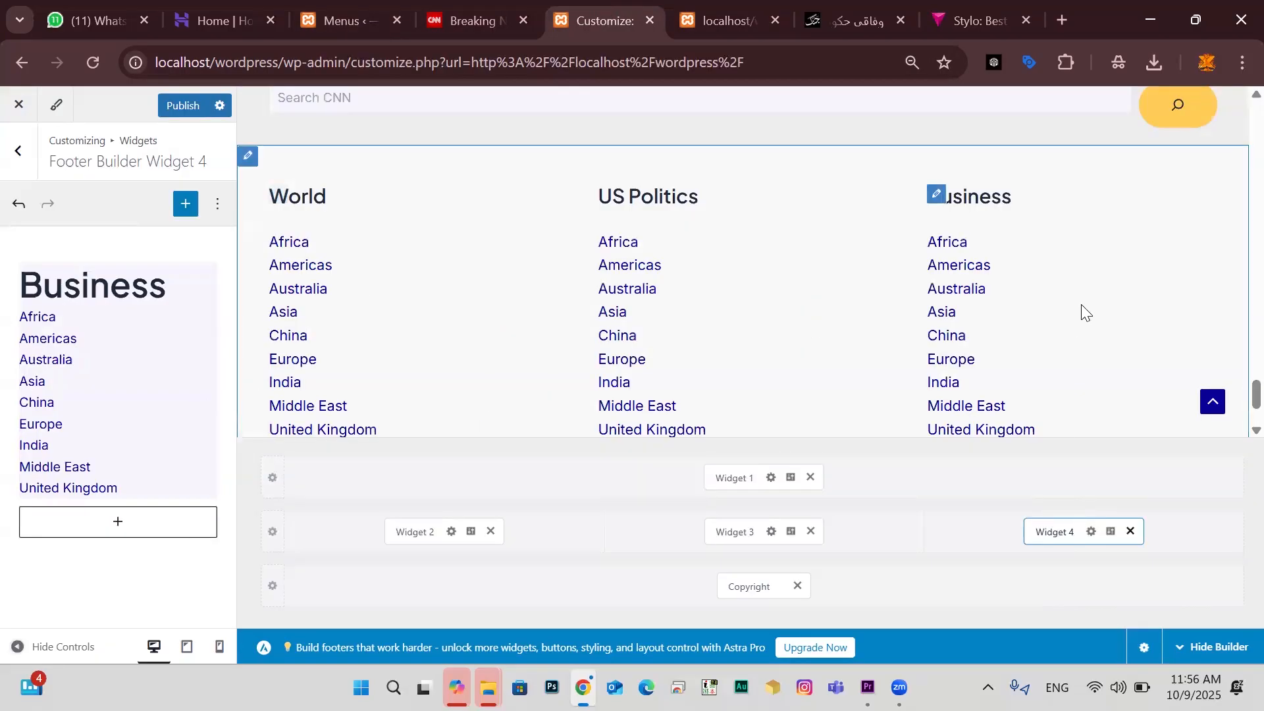
pyautogui.click(169, 302)
pyautogui.click(110, 352)
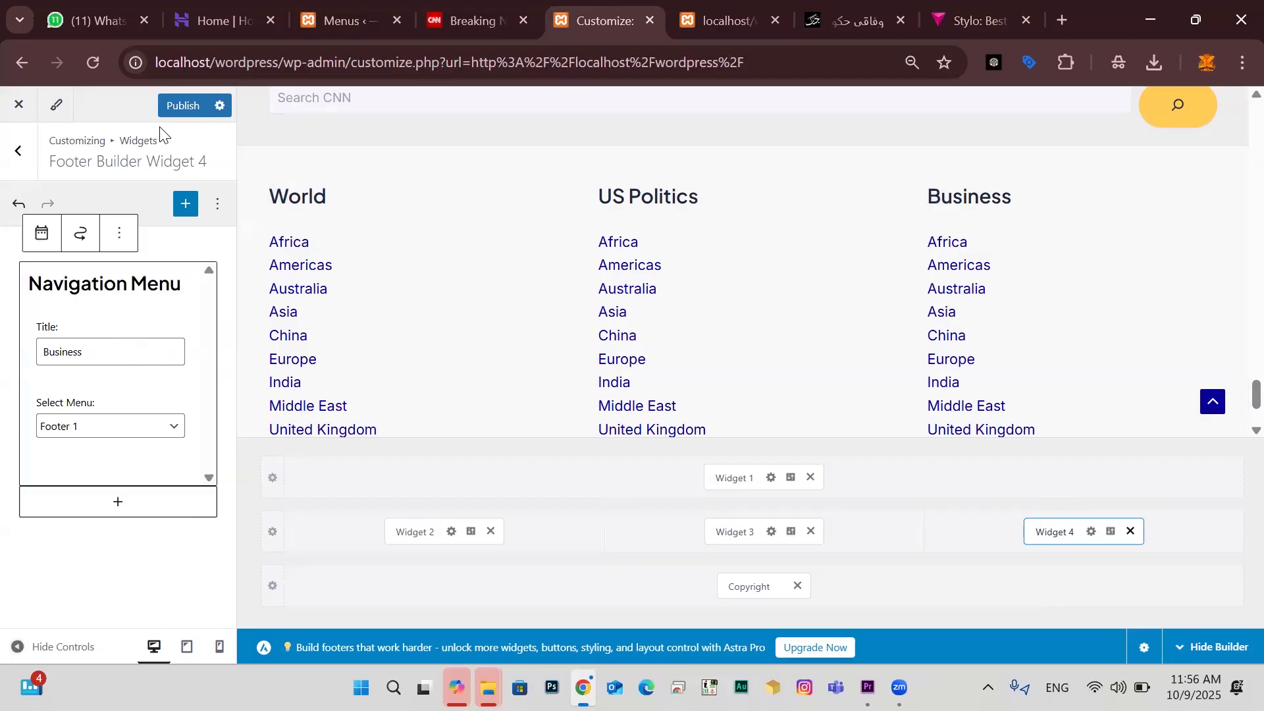
pyautogui.click(172, 113)
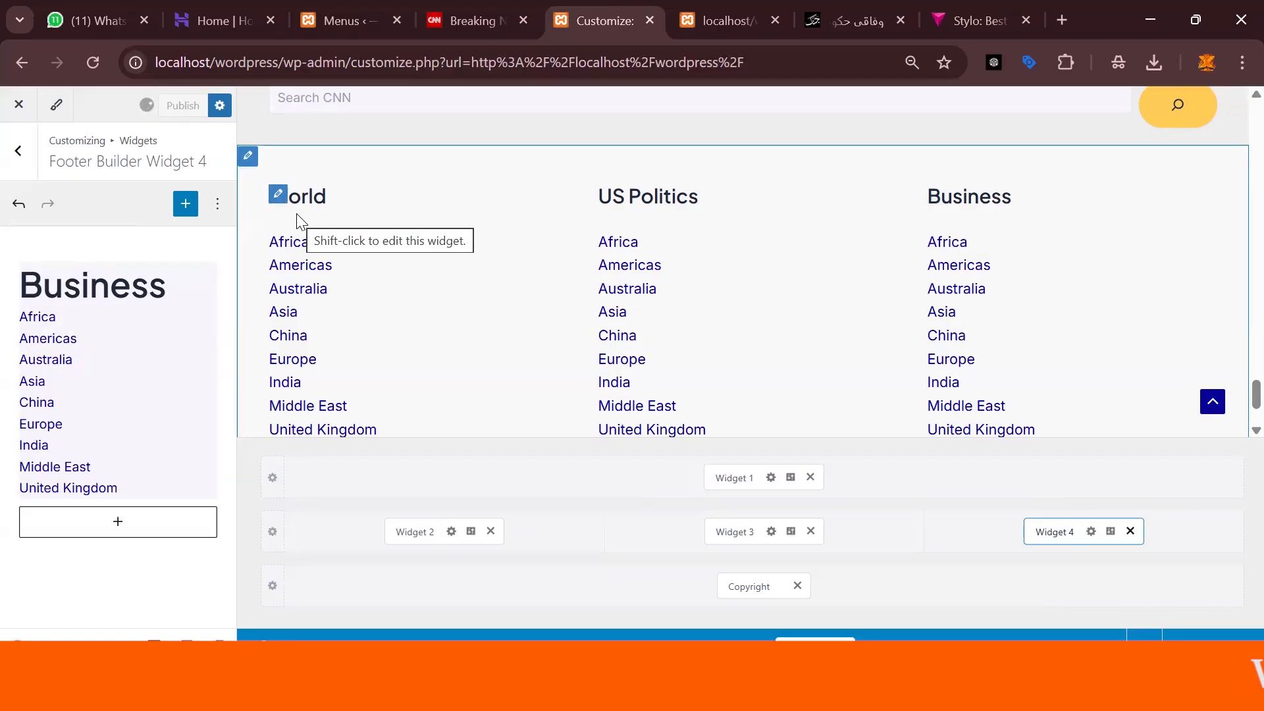
pyautogui.click(724, 20)
pyautogui.click(96, 61)
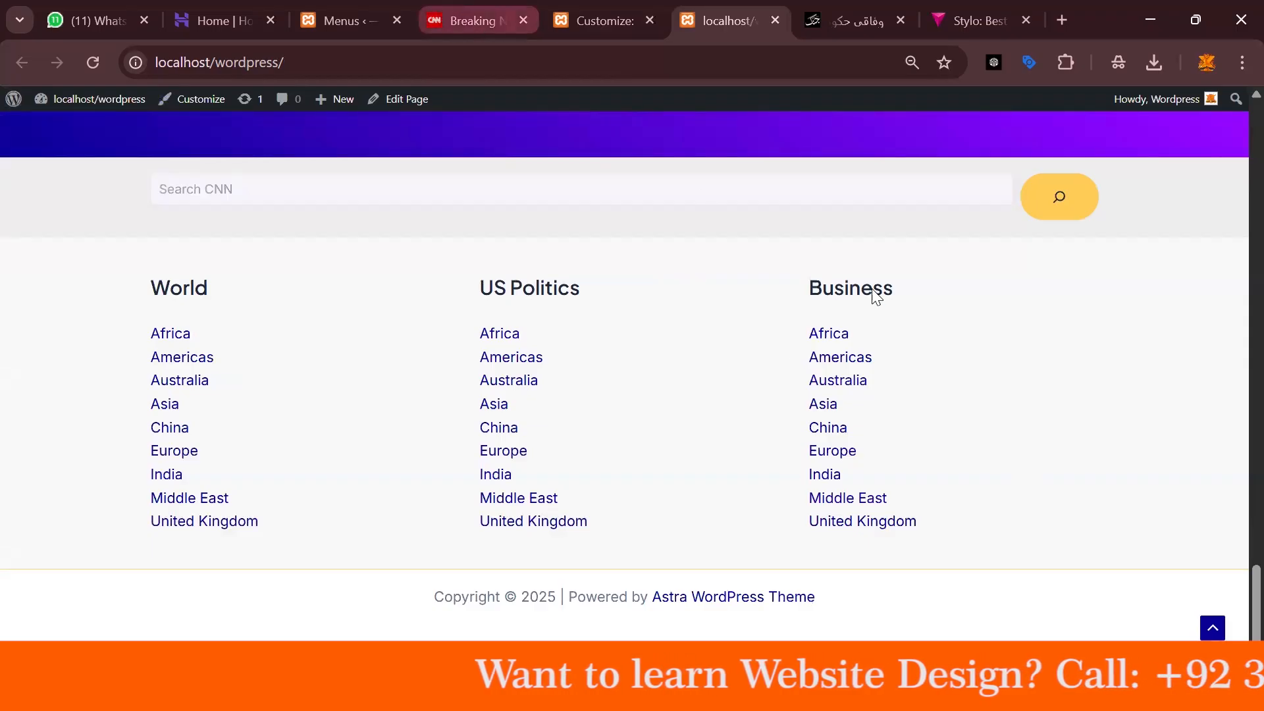
pyautogui.scroll(5, 987, 362)
pyautogui.scroll(-5, 988, 362)
# Examine the category columns and their headings in CNN's footer
pyautogui.click(471, 21)
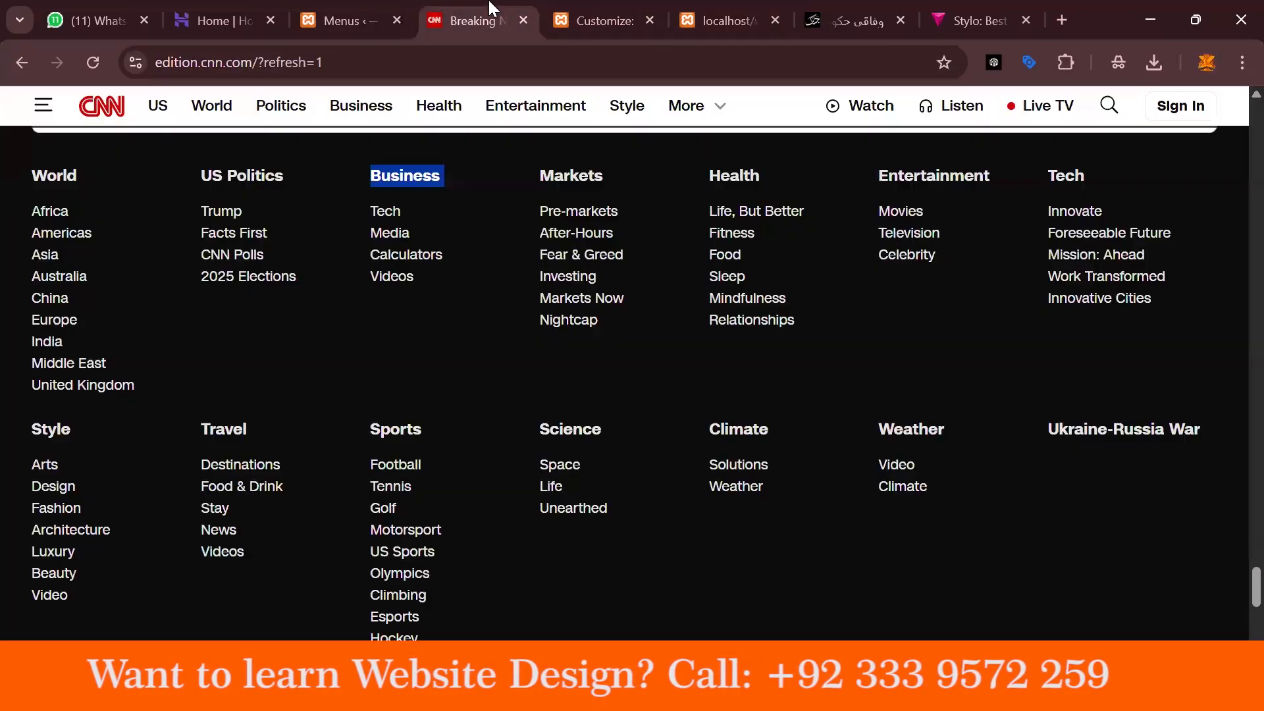
pyautogui.scroll(-2, 864, 323)
pyautogui.scroll(3, 899, 323)
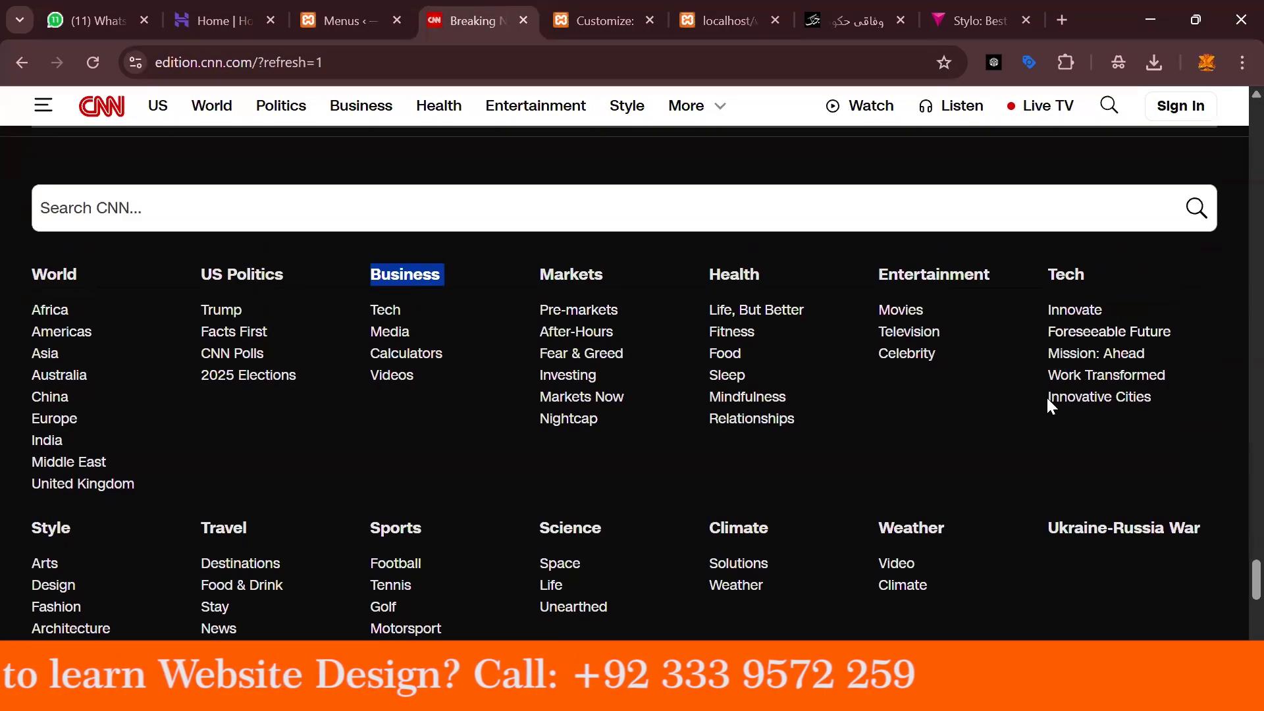
# Try a six-column layout for the primary footer row, restore three columns and publish
pyautogui.click(602, 20)
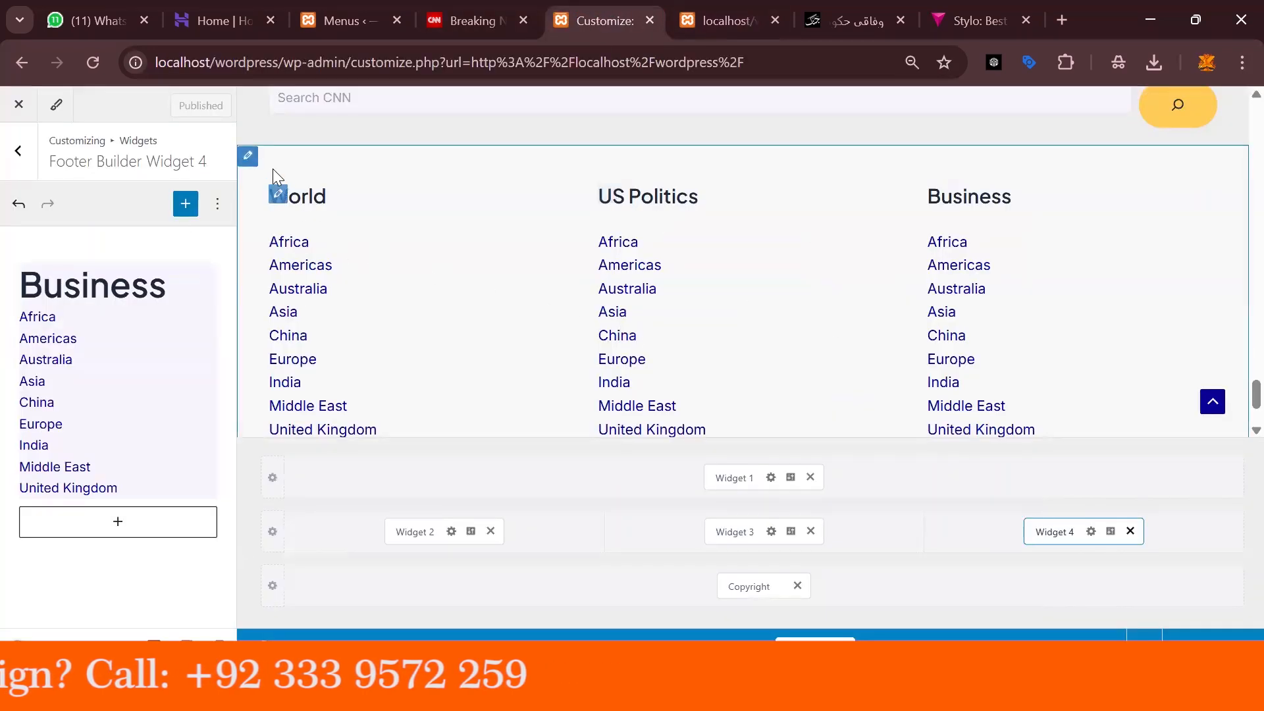
pyautogui.click(248, 156)
pyautogui.click(196, 282)
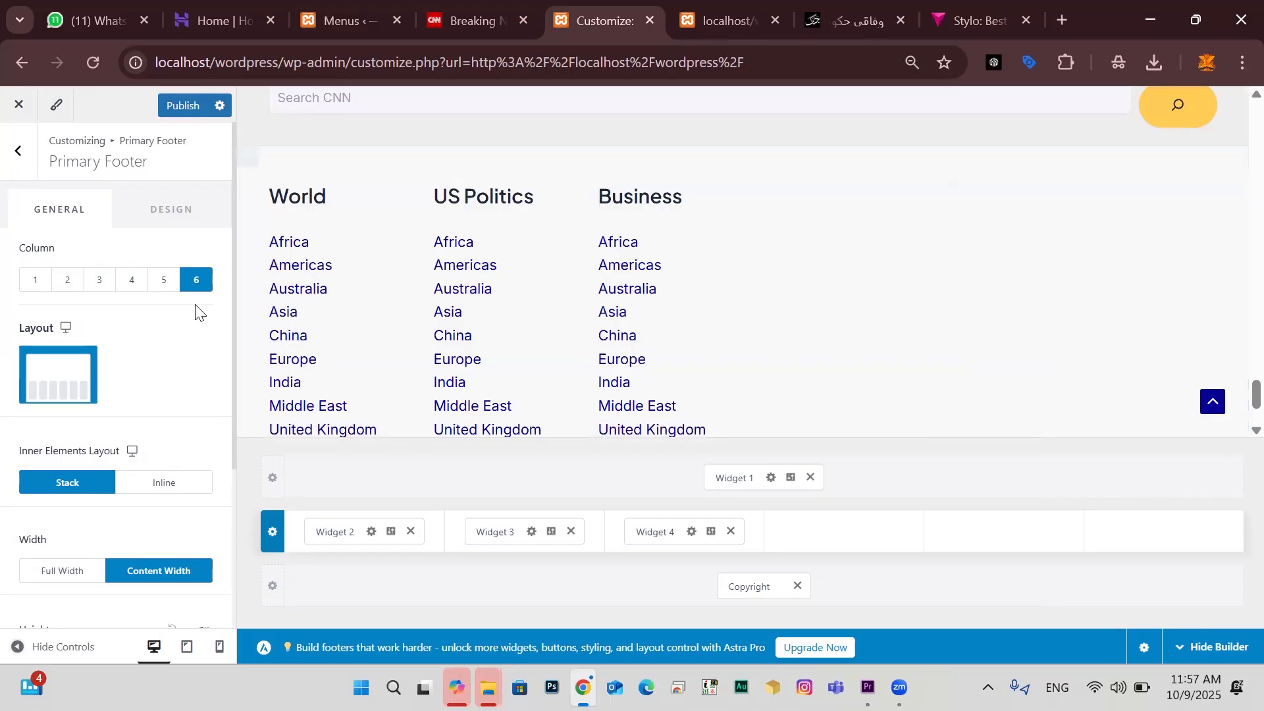
pyautogui.click(98, 281)
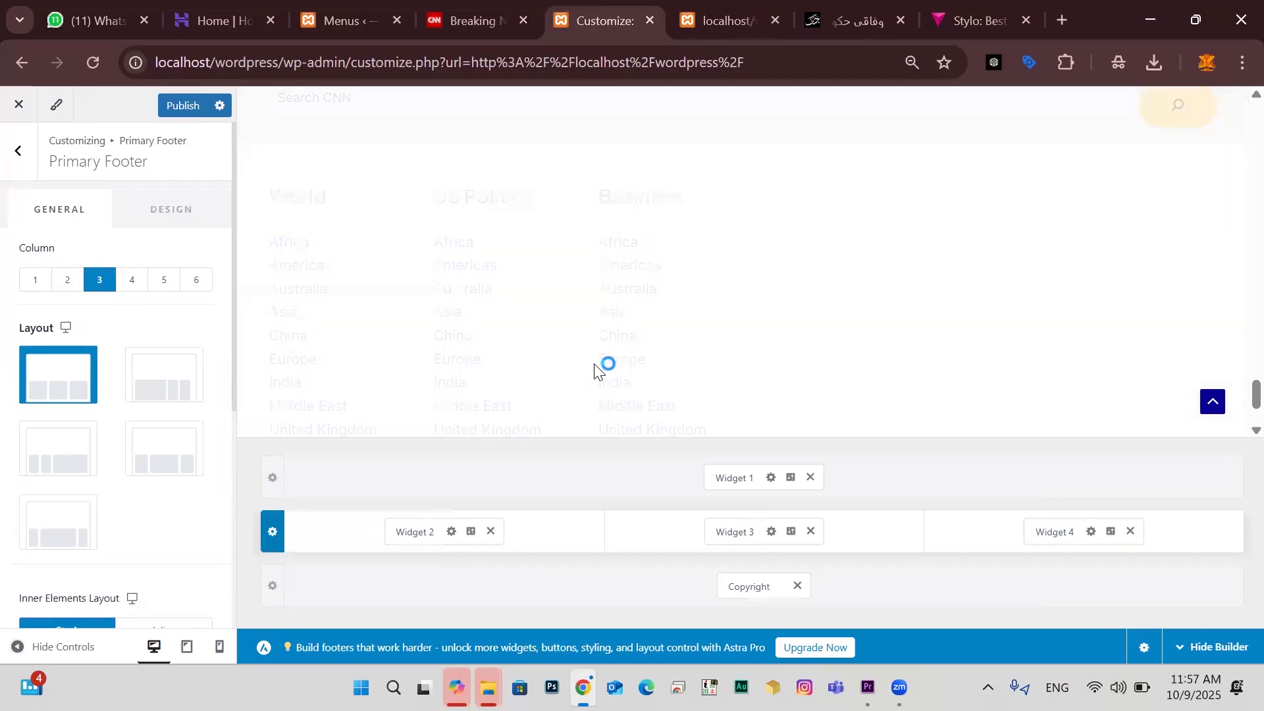
pyautogui.click(176, 105)
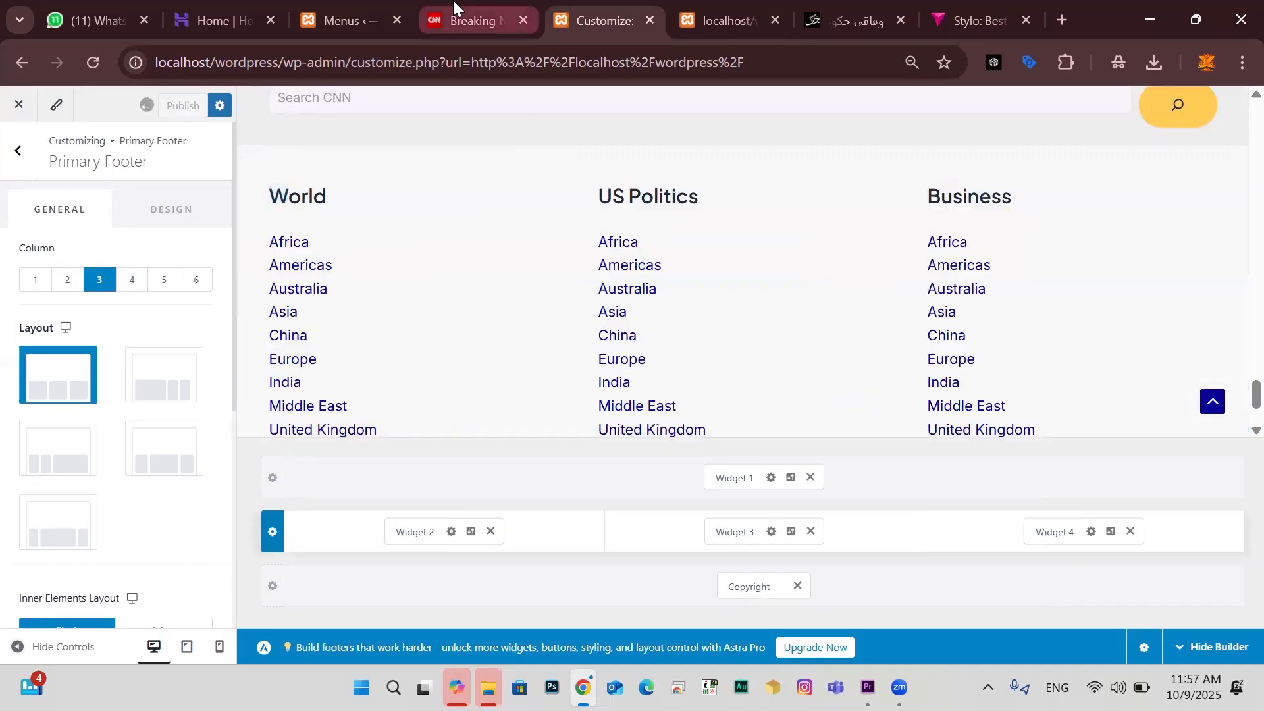
# Check CNN's footer for reference and set the primary footer row's background color to black
pyautogui.click(461, 17)
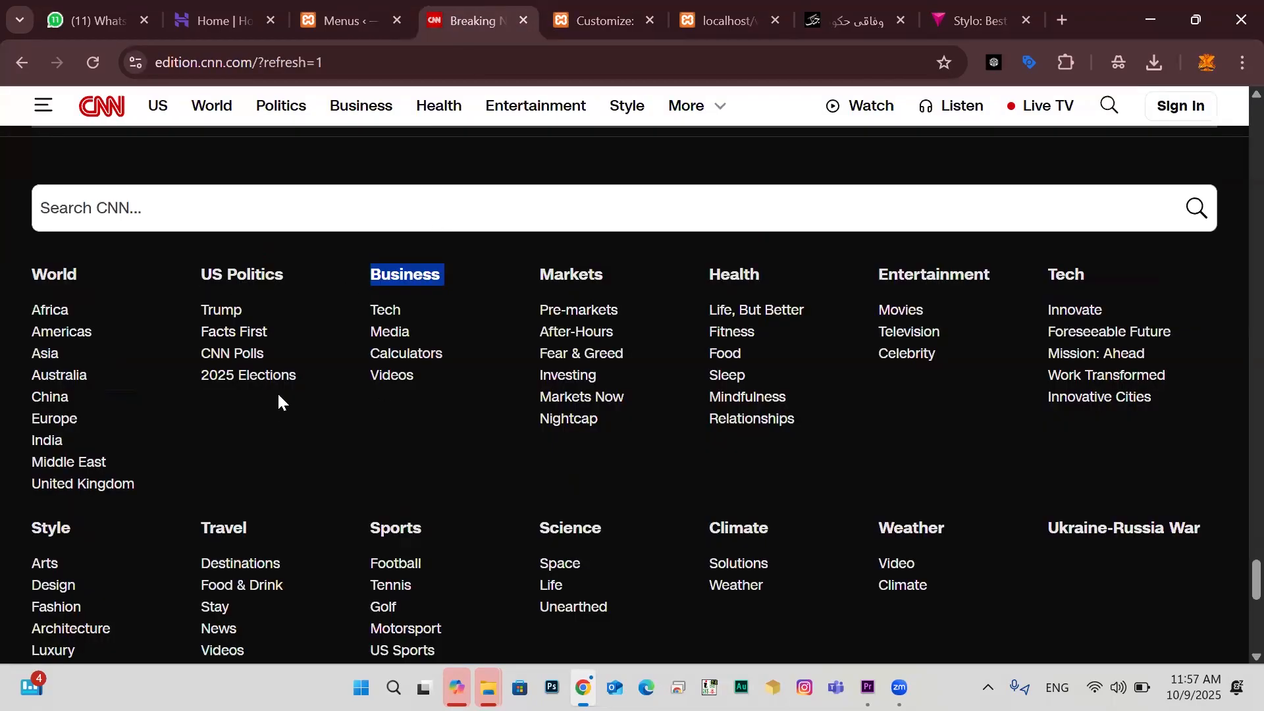
pyautogui.click(566, 14)
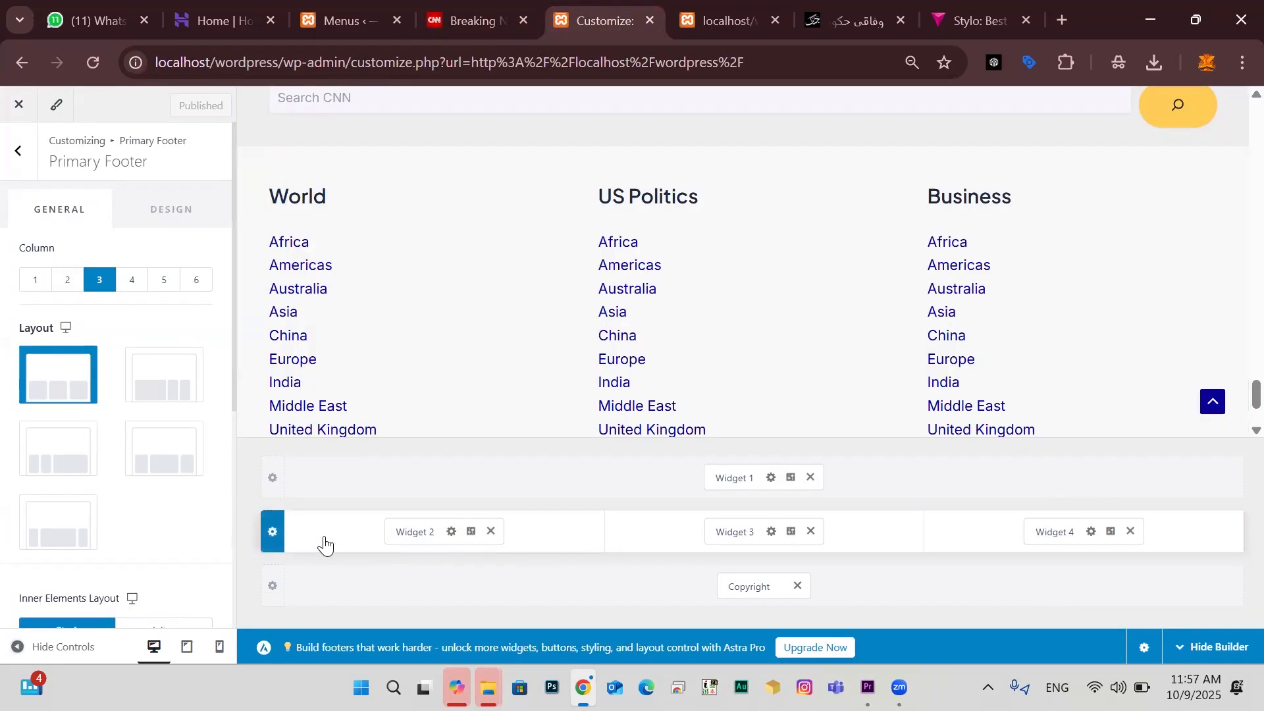
pyautogui.click(275, 540)
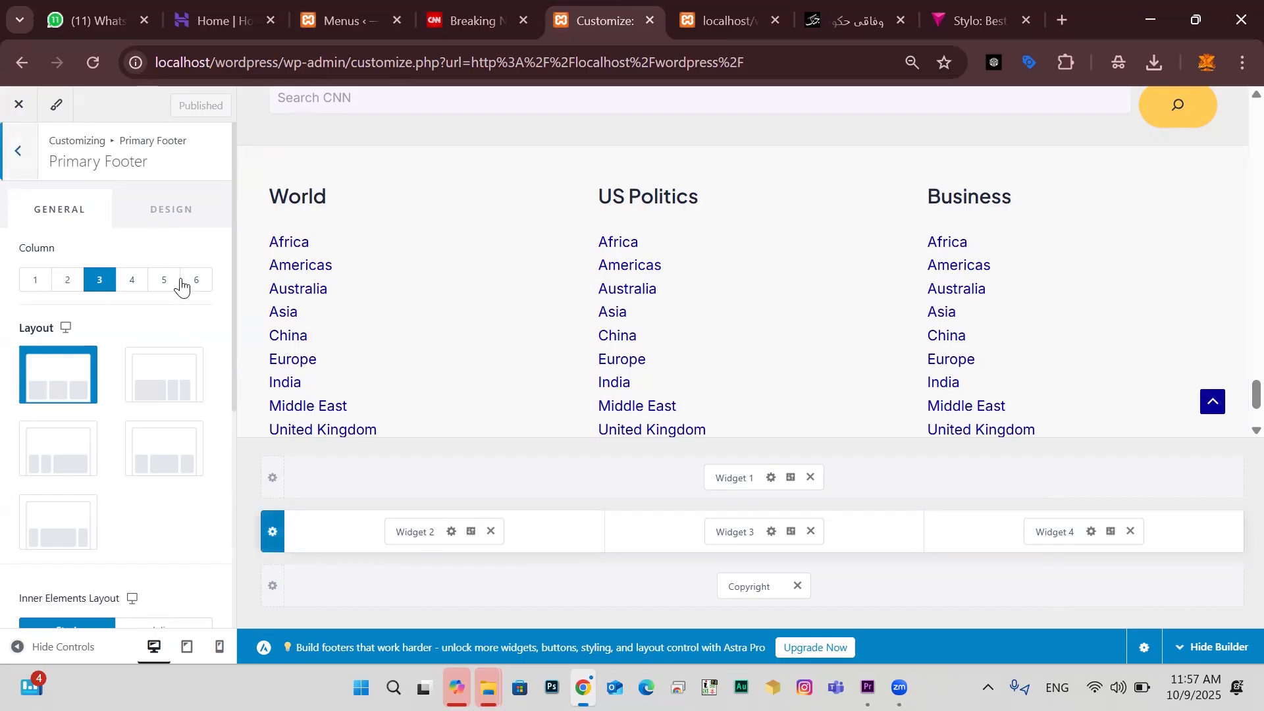
pyautogui.click(182, 212)
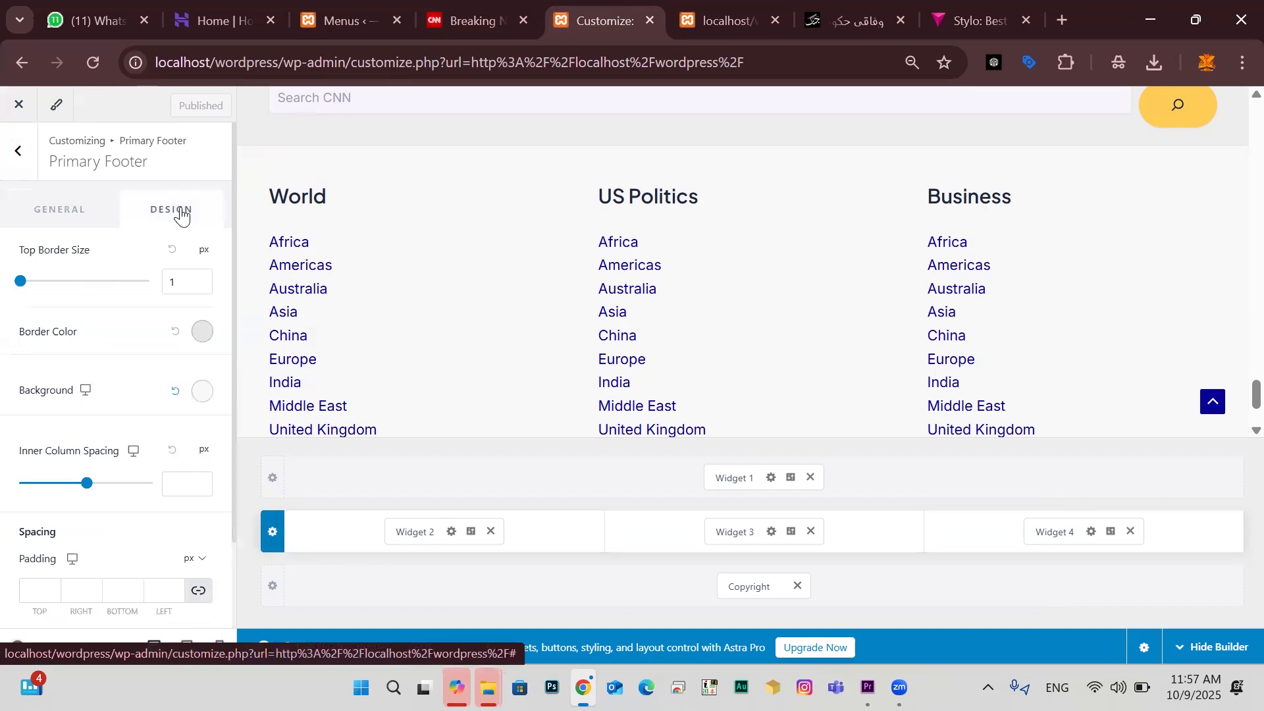
pyautogui.click(202, 393)
pyautogui.click(191, 466)
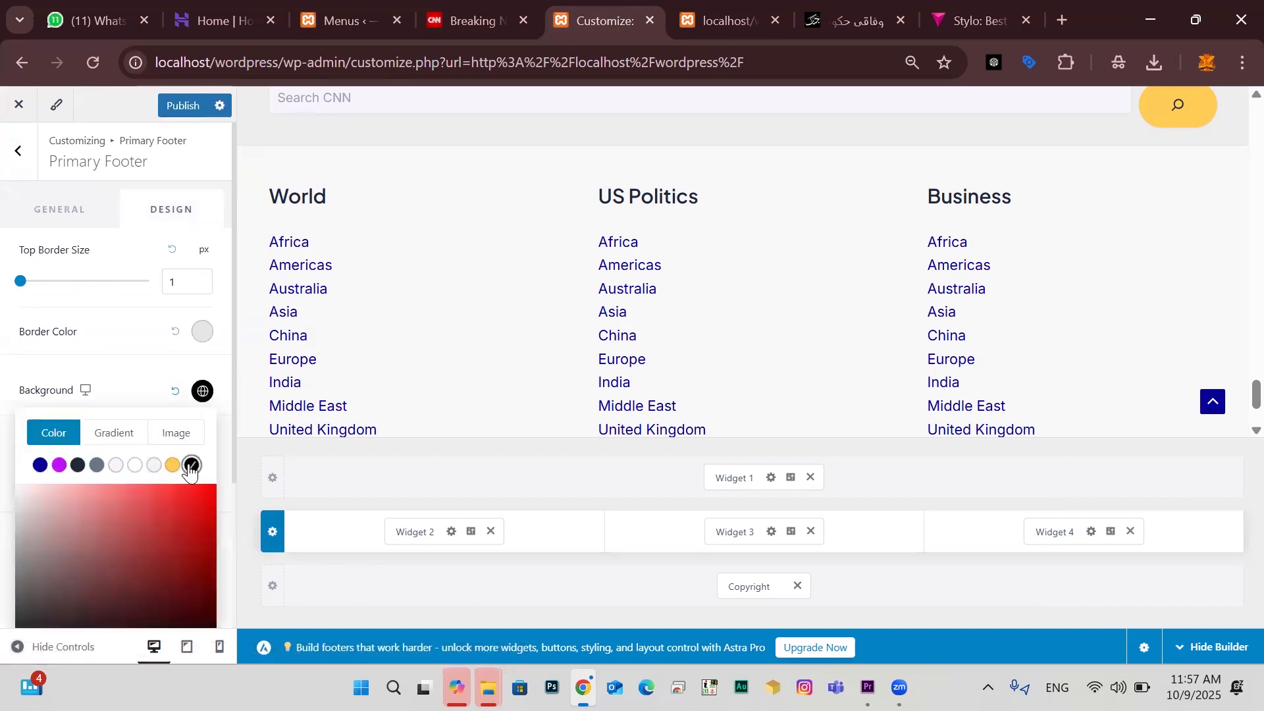
# Publish the black footer background and check the text's legibility on the reloaded live site
pyautogui.click(187, 107)
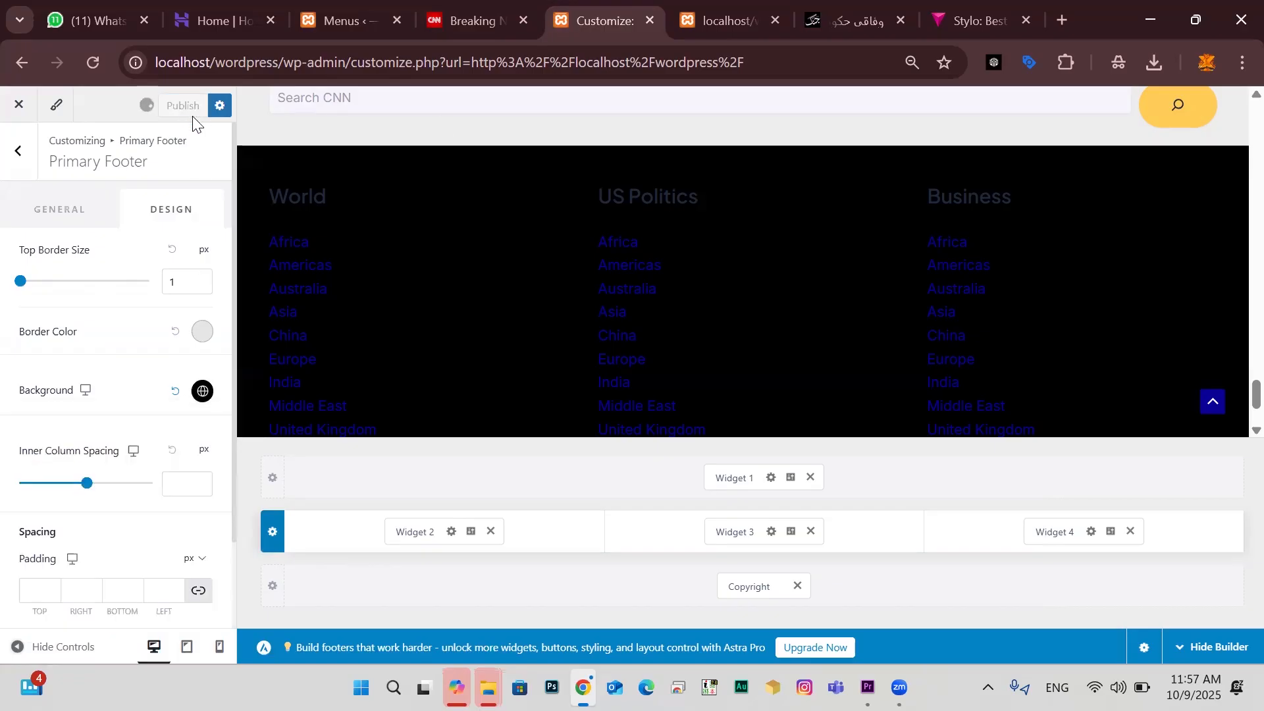
pyautogui.click(724, 21)
pyautogui.click(93, 63)
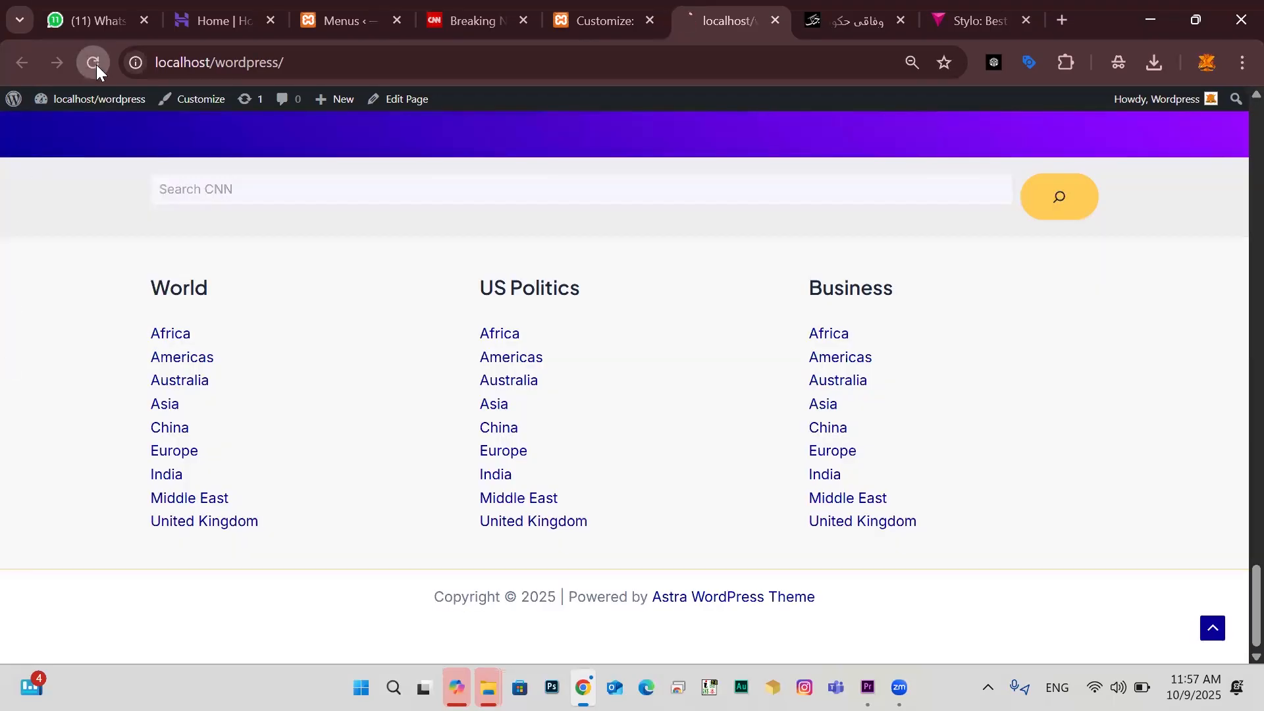
pyautogui.click(96, 64)
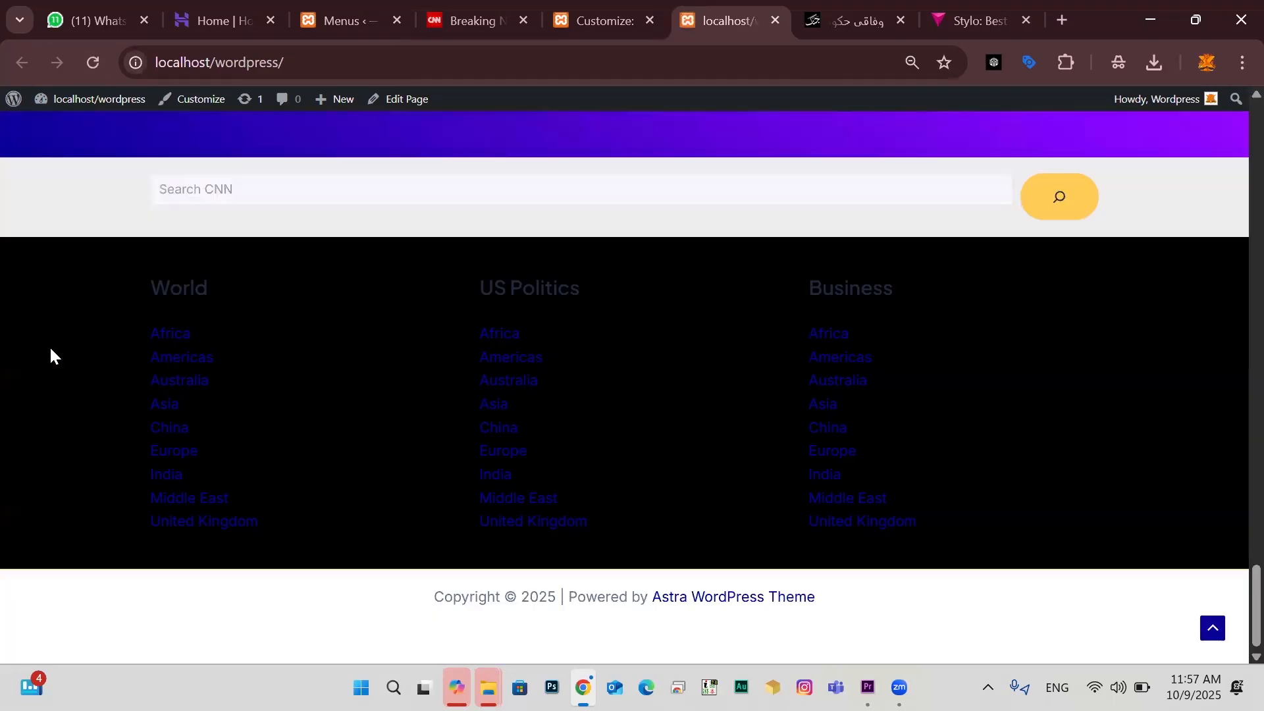
pyautogui.moveTo(903, 511); pyautogui.dragTo(80, 297)
pyautogui.click(80, 298)
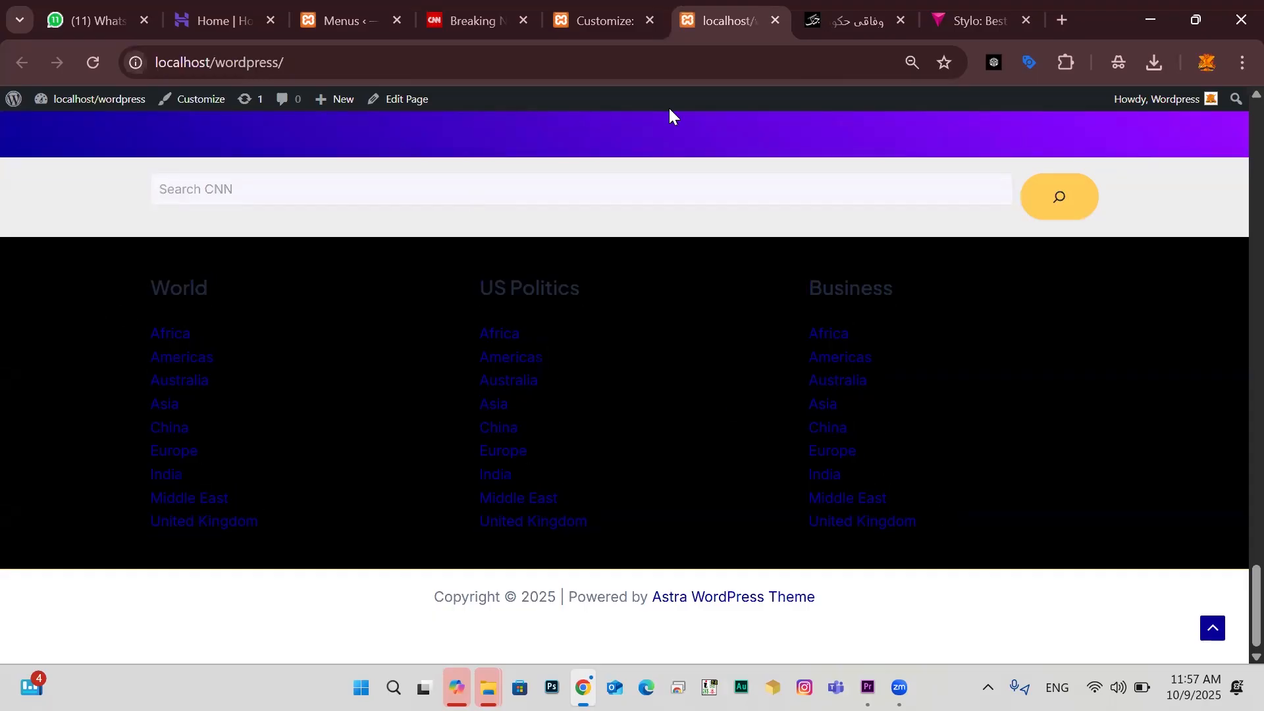
# Compare with CNN's footer and set Widget 2's heading color and link color to white in the customizer
pyautogui.click(590, 6)
pyautogui.click(474, 16)
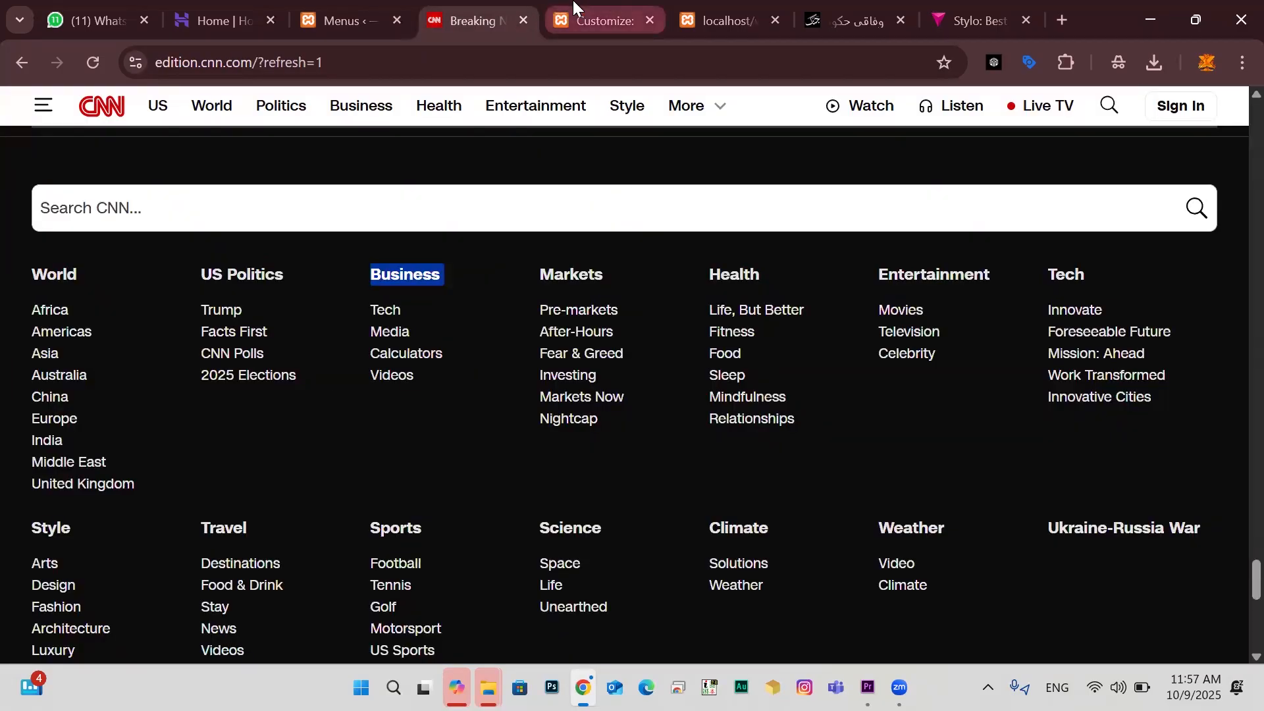
pyautogui.click(574, 10)
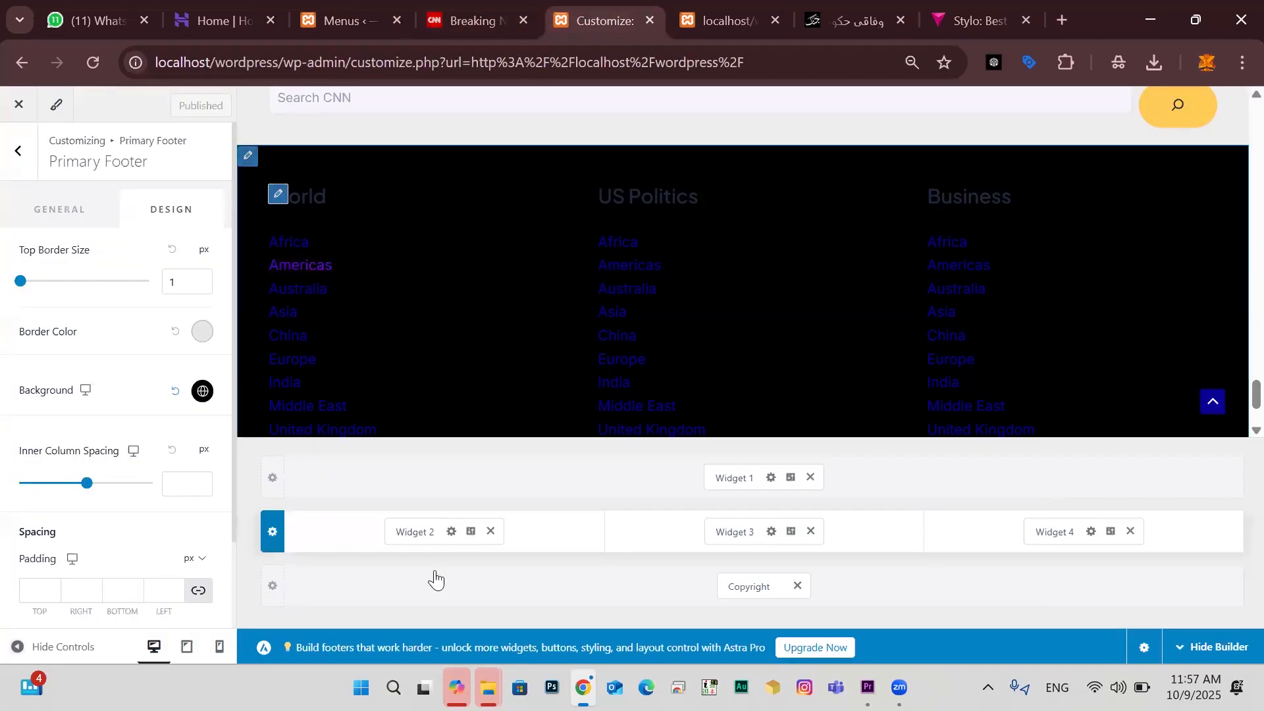
pyautogui.click(451, 539)
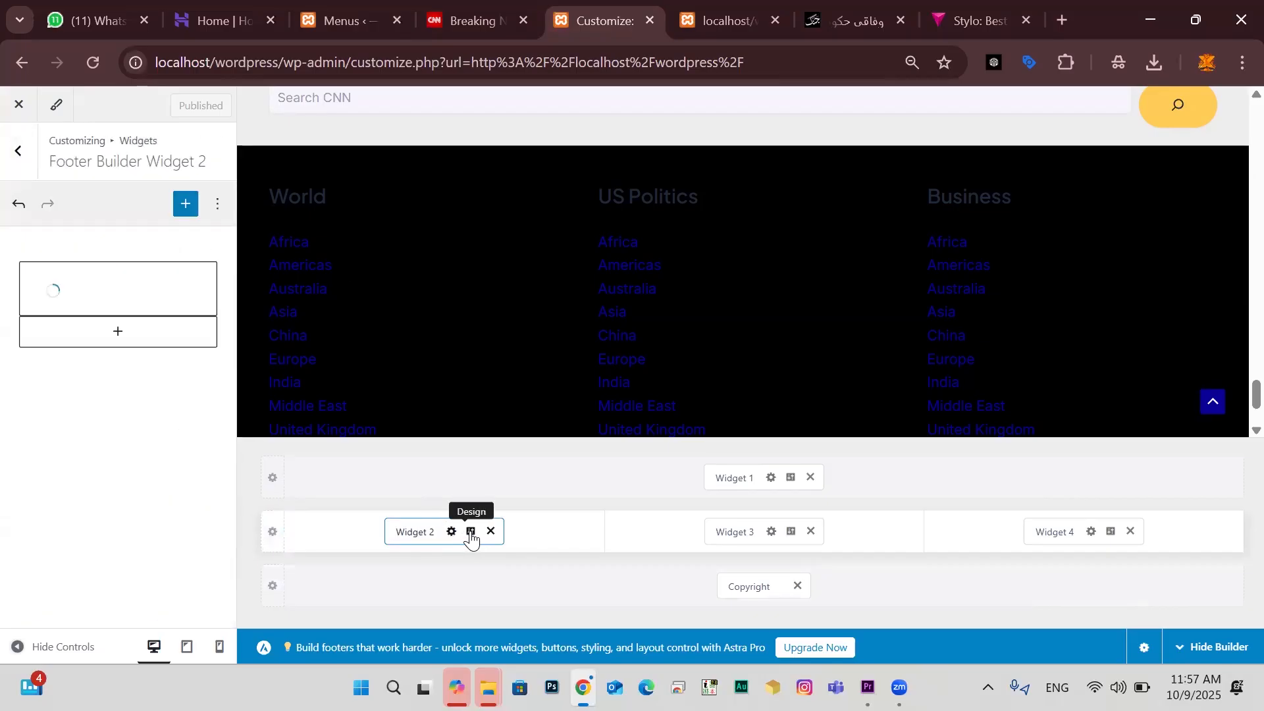
pyautogui.click(471, 532)
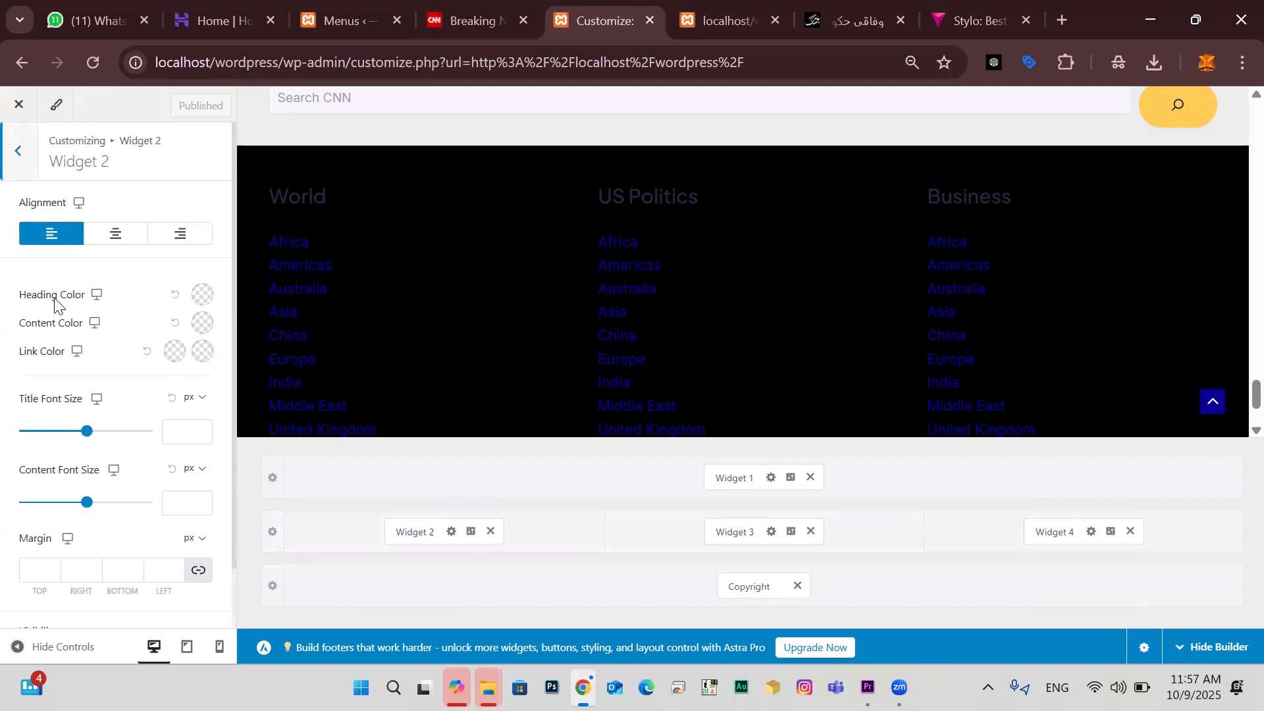
pyautogui.click(202, 296)
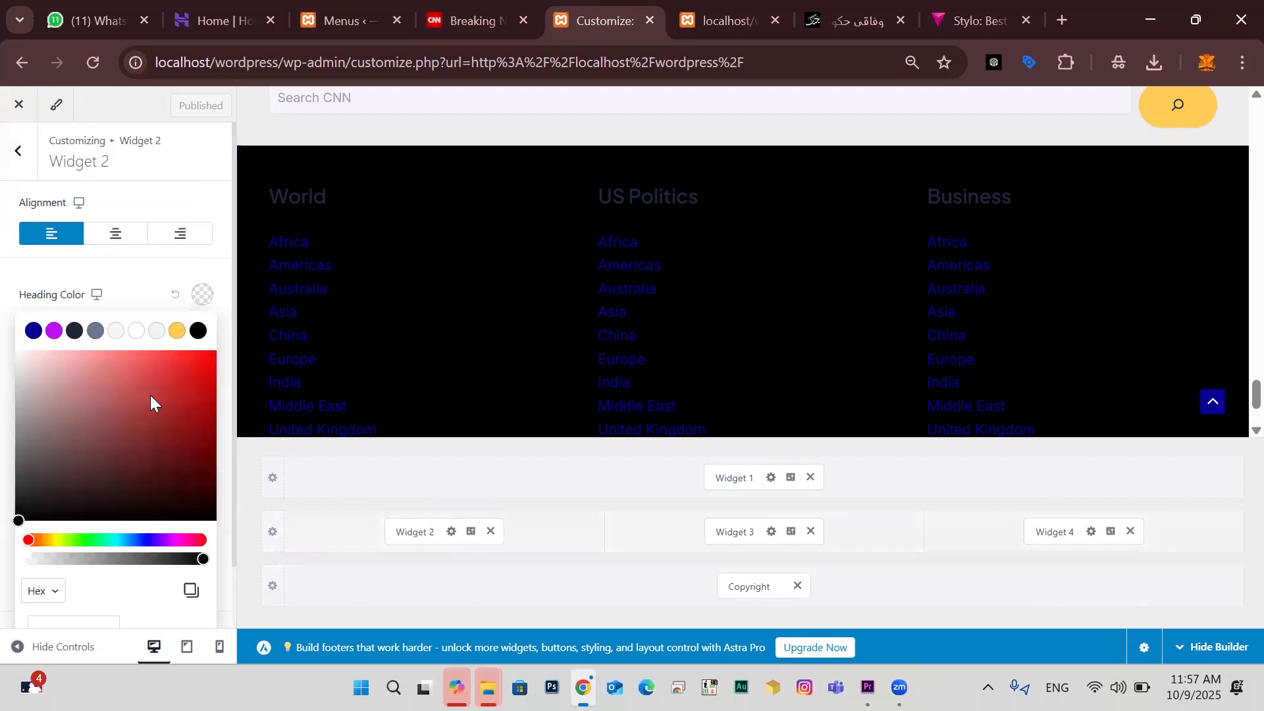
pyautogui.click(116, 331)
pyautogui.click(2, 263)
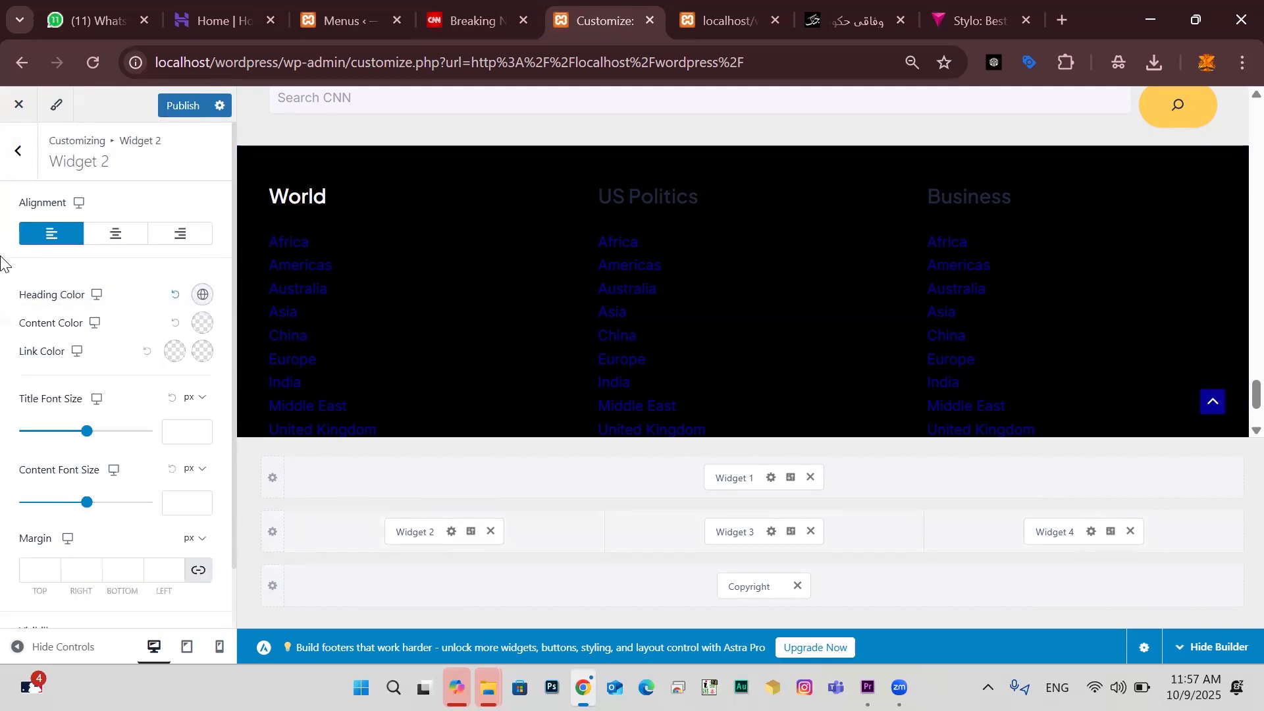
pyautogui.click(175, 353)
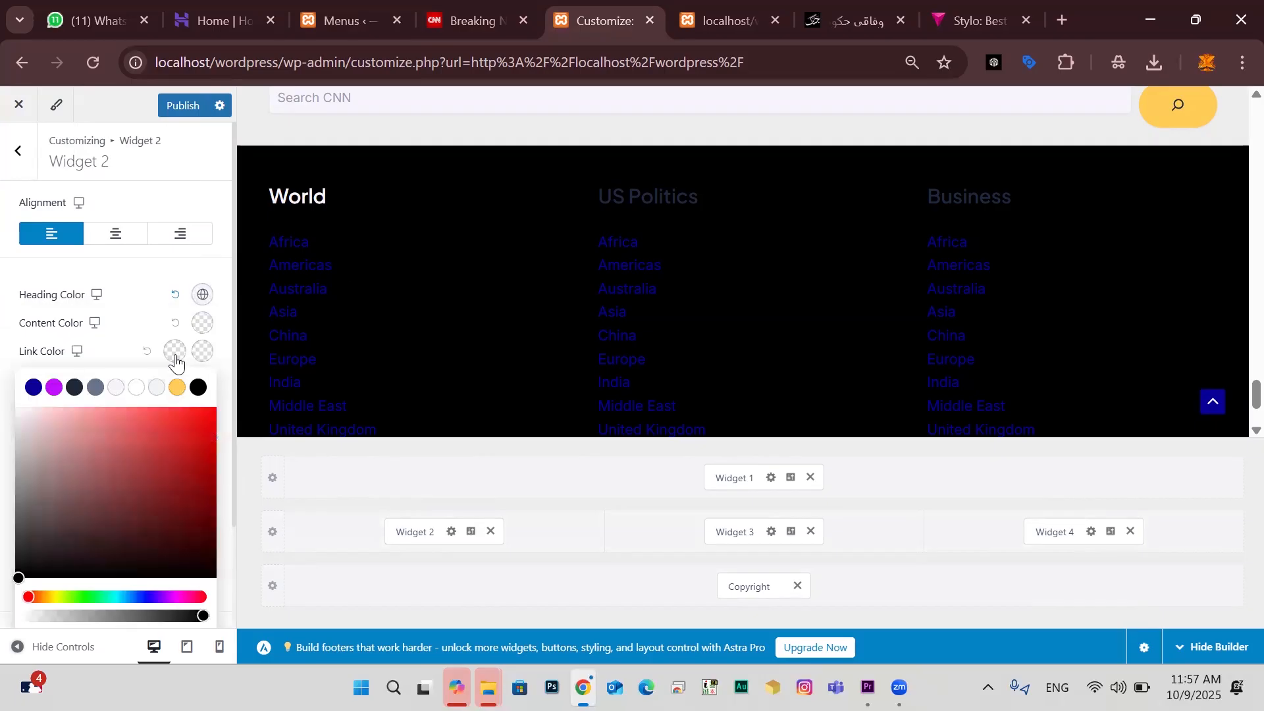
pyautogui.click(134, 388)
pyautogui.click(3, 309)
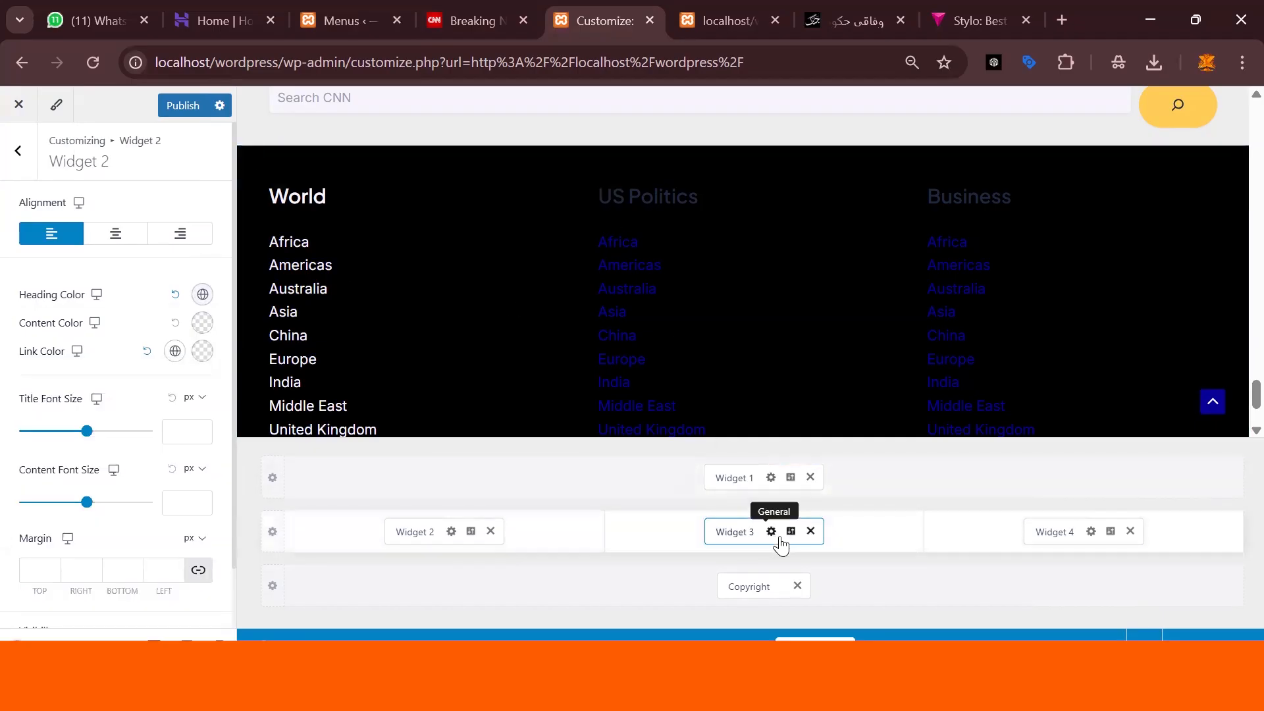
# Set Widget 3's heading color and link color to white
pyautogui.click(791, 533)
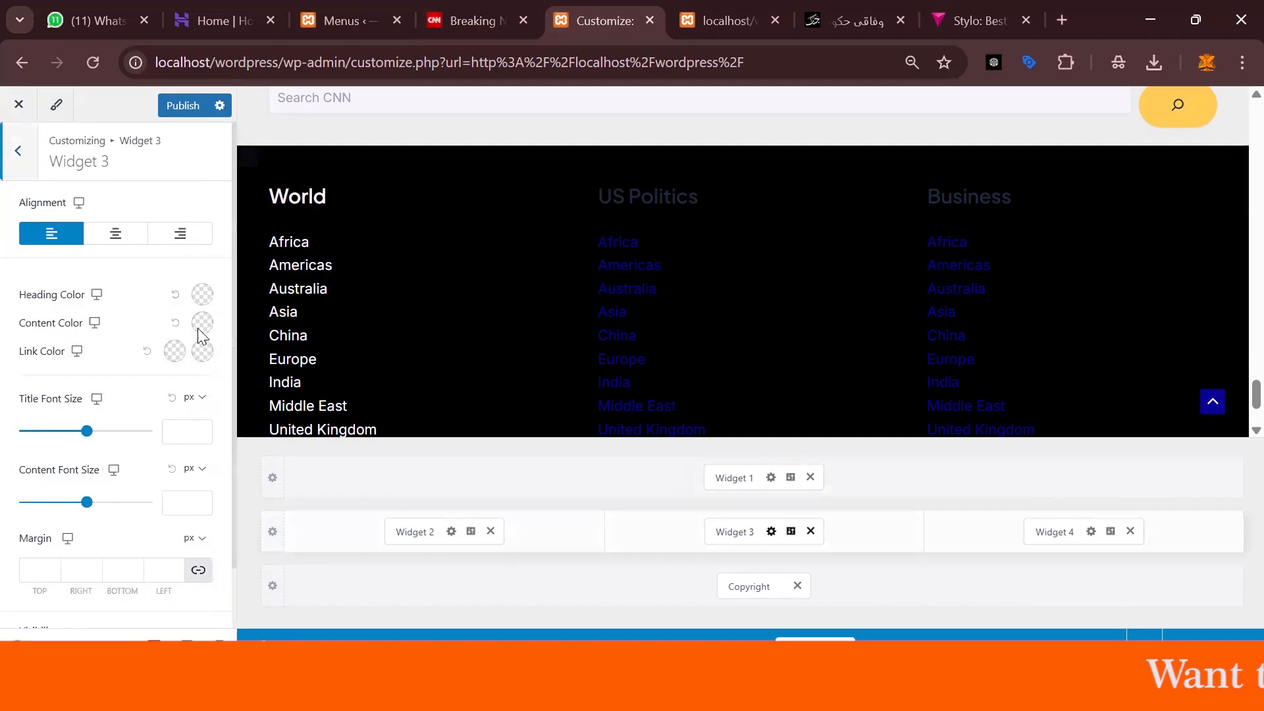
pyautogui.click(204, 298)
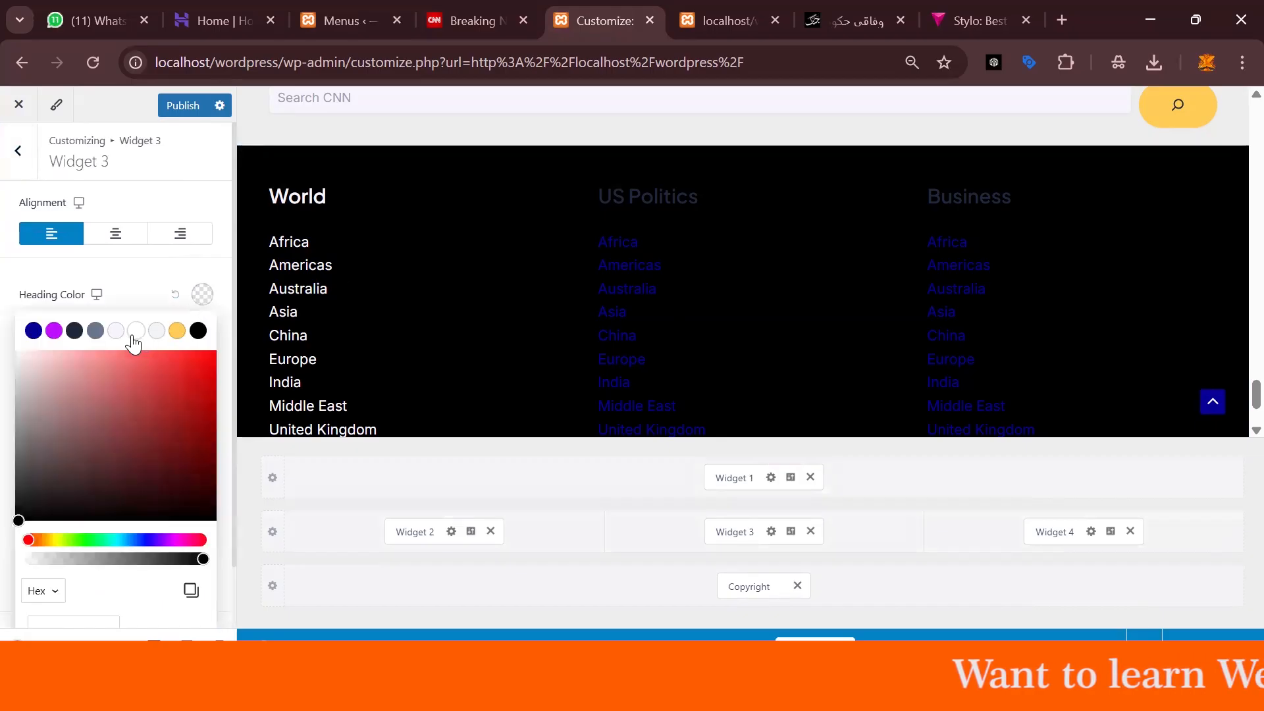
pyautogui.click(136, 331)
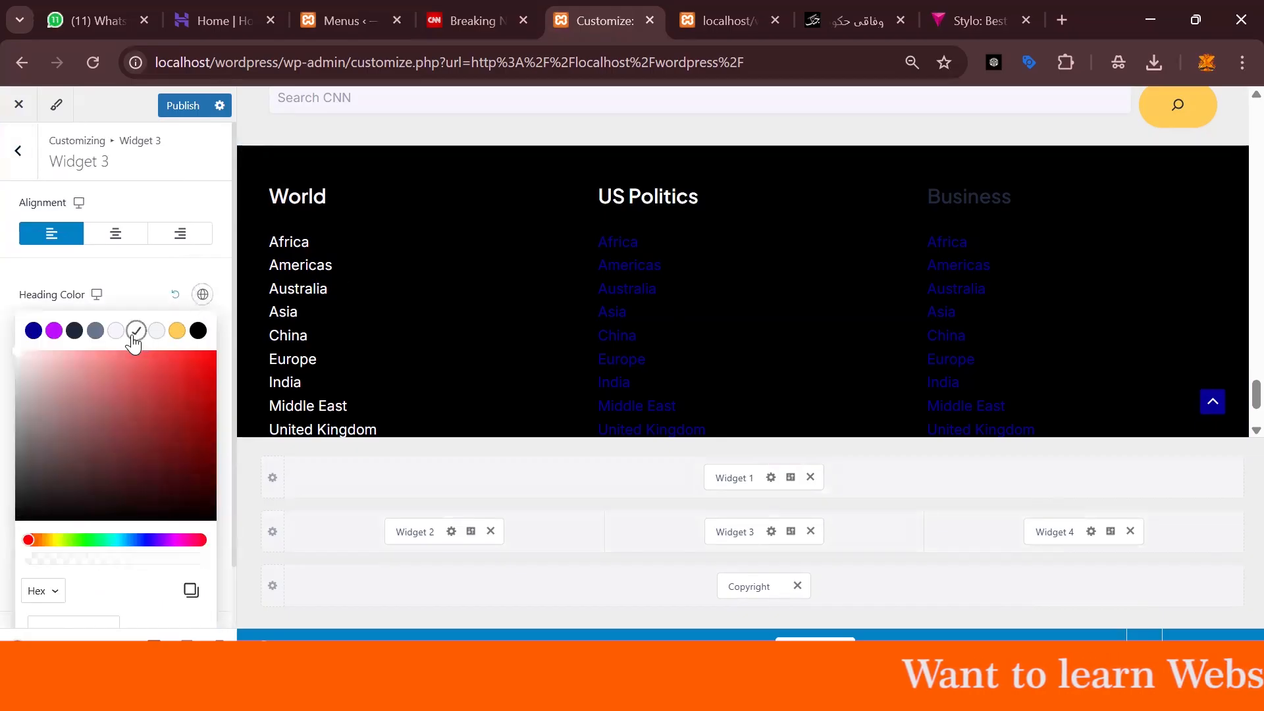
pyautogui.click(789, 535)
pyautogui.click(175, 351)
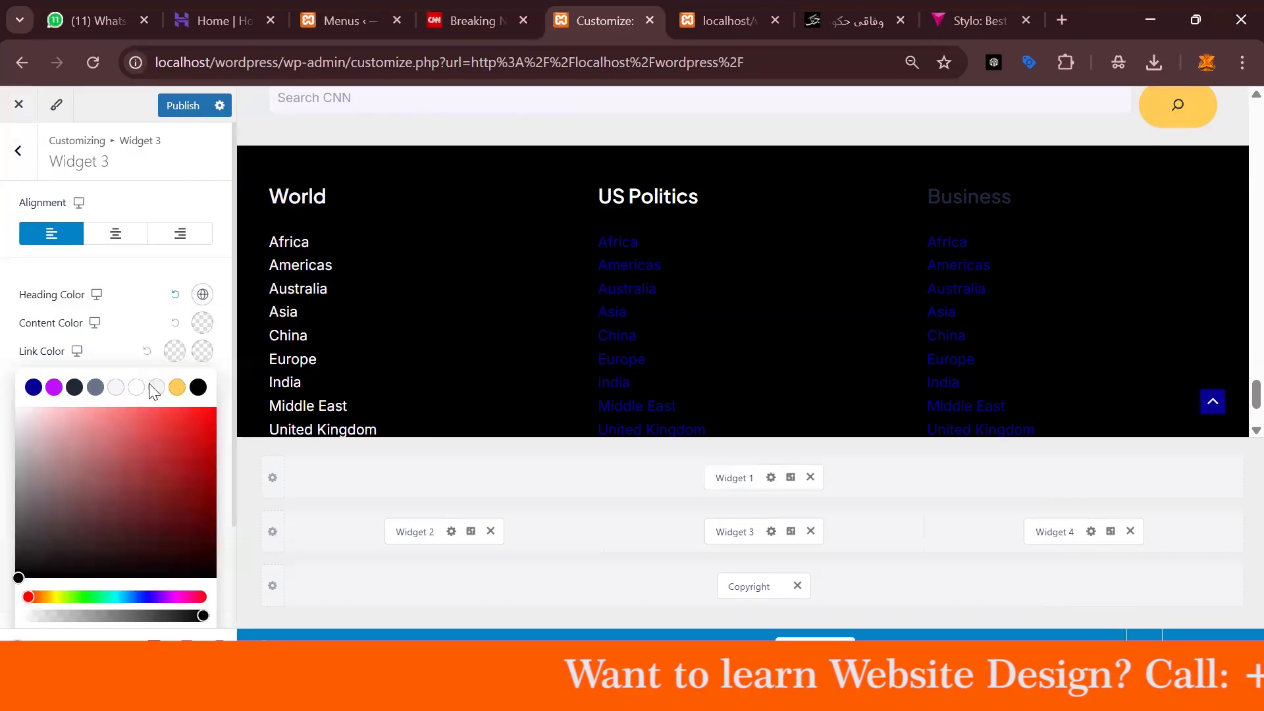
pyautogui.click(136, 387)
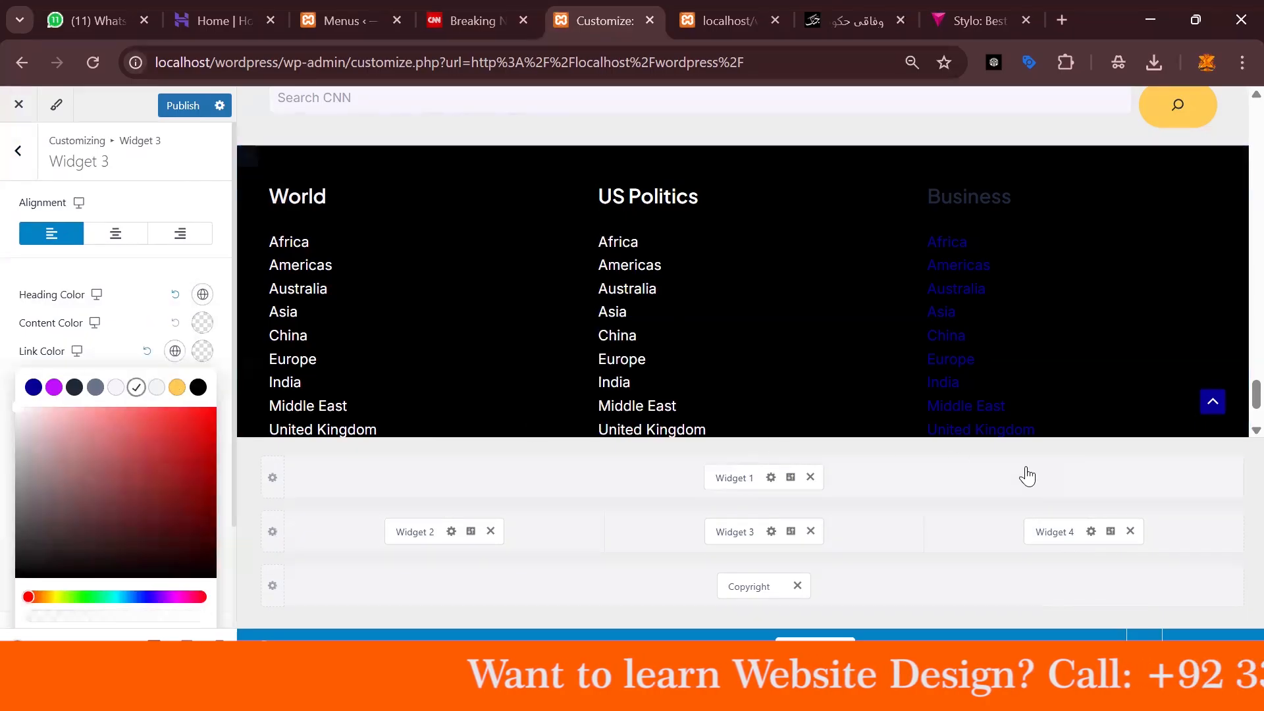
# Set Widget 4's heading color and link color to white
pyautogui.click(1111, 532)
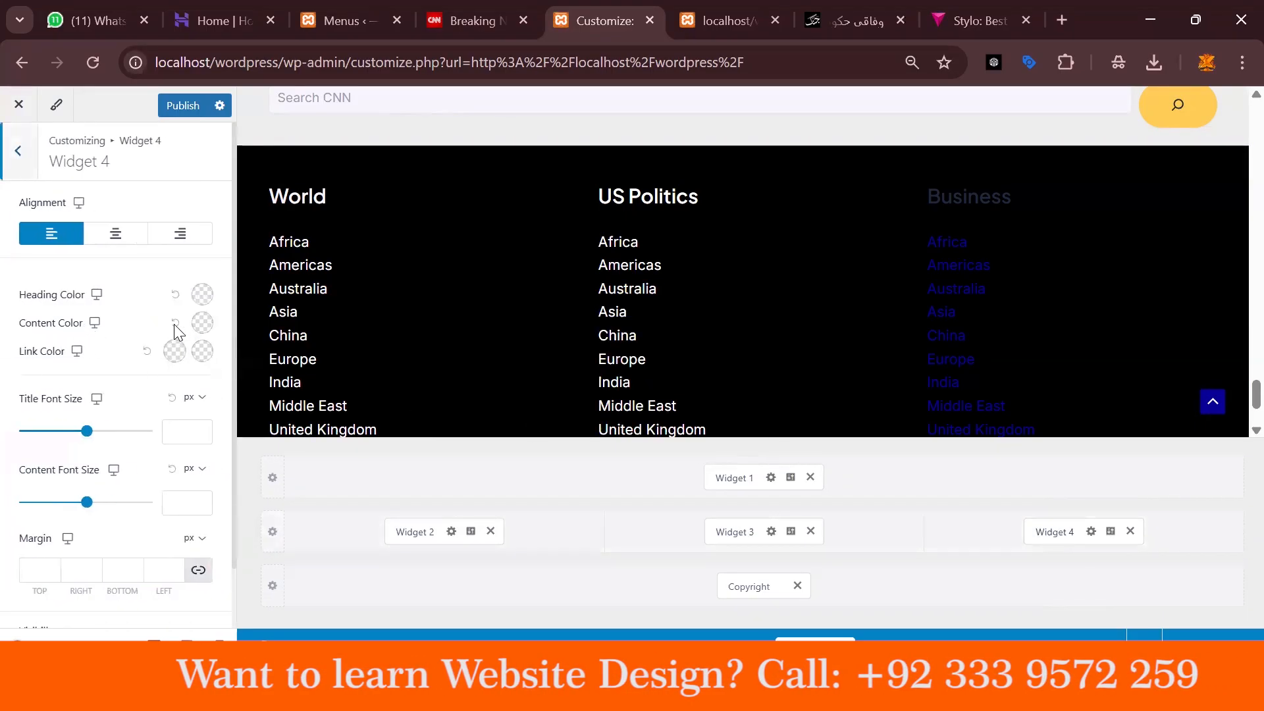
pyautogui.click(203, 295)
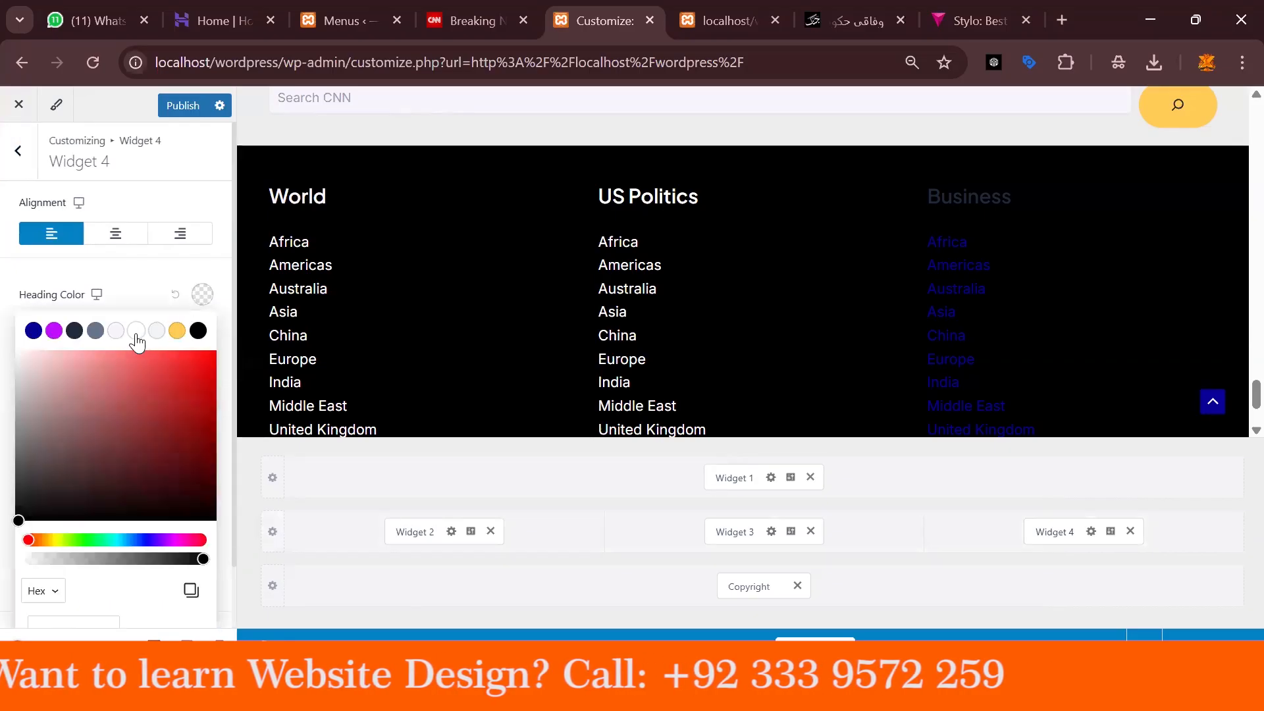
pyautogui.click(136, 331)
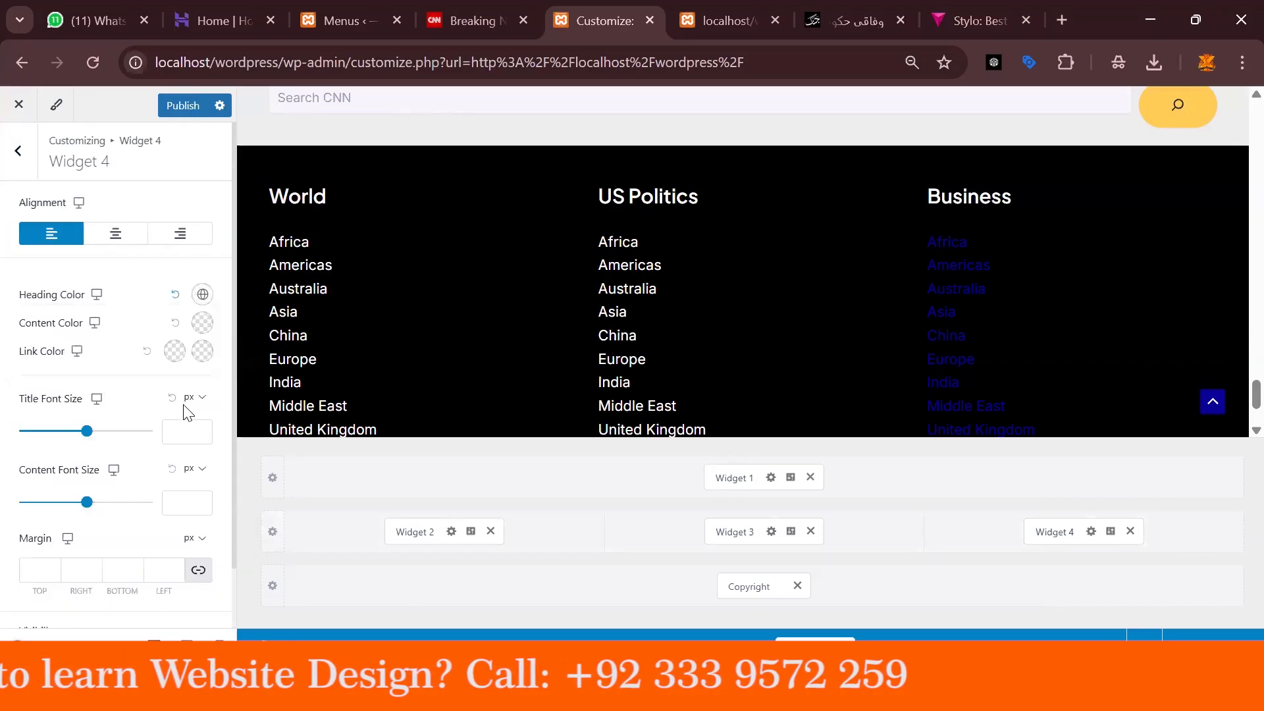
pyautogui.click(173, 352)
pyautogui.click(138, 387)
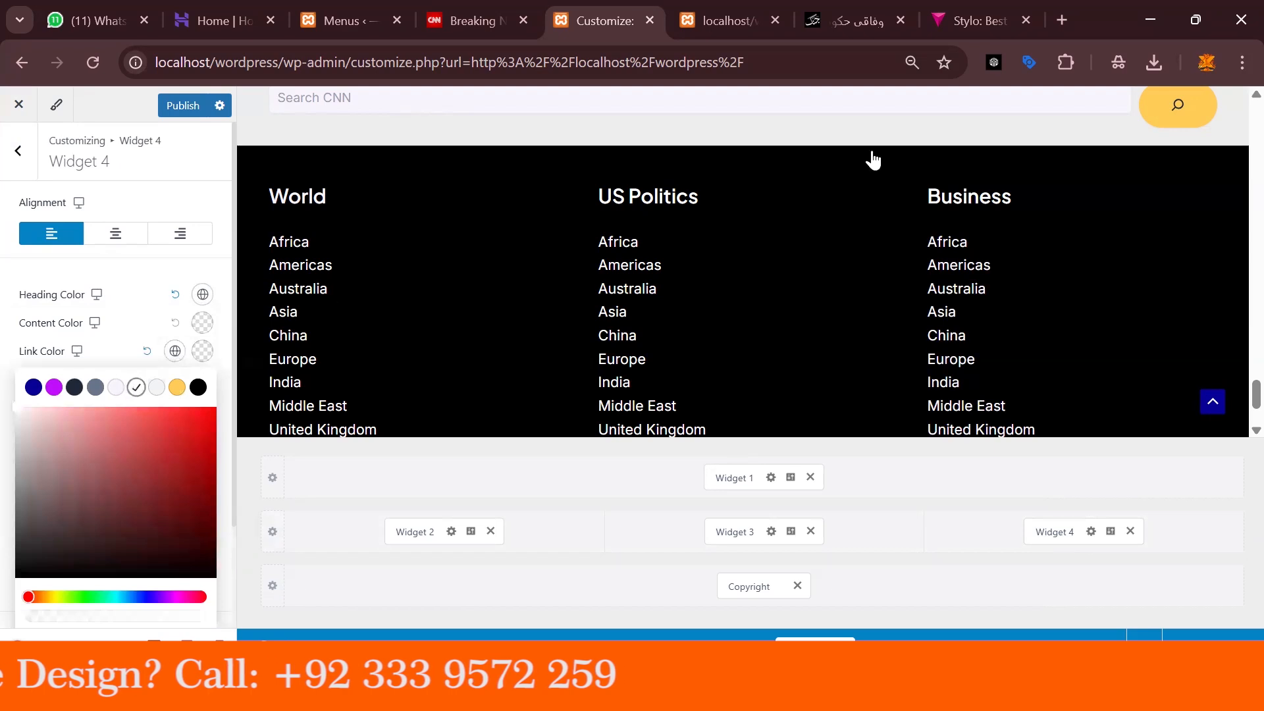
# Publish the white widget colors and check all three footer columns on the reloaded live site
pyautogui.click(183, 105)
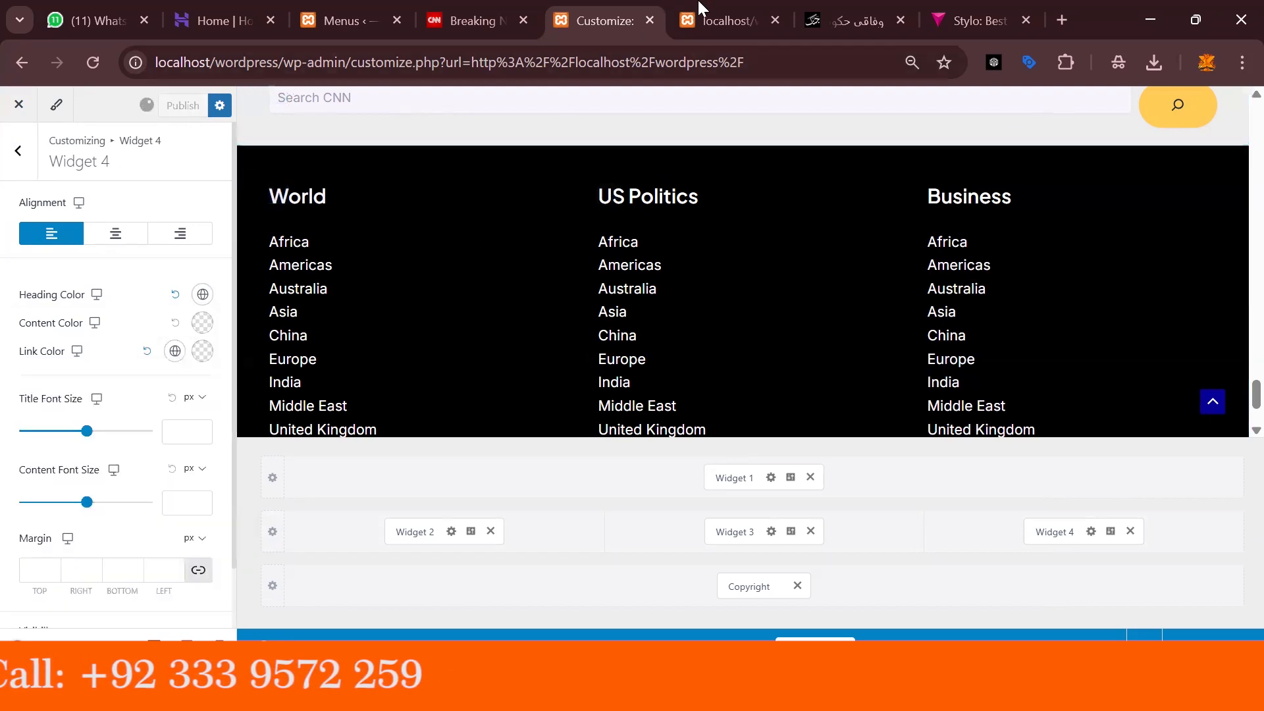
pyautogui.click(725, 20)
pyautogui.click(93, 63)
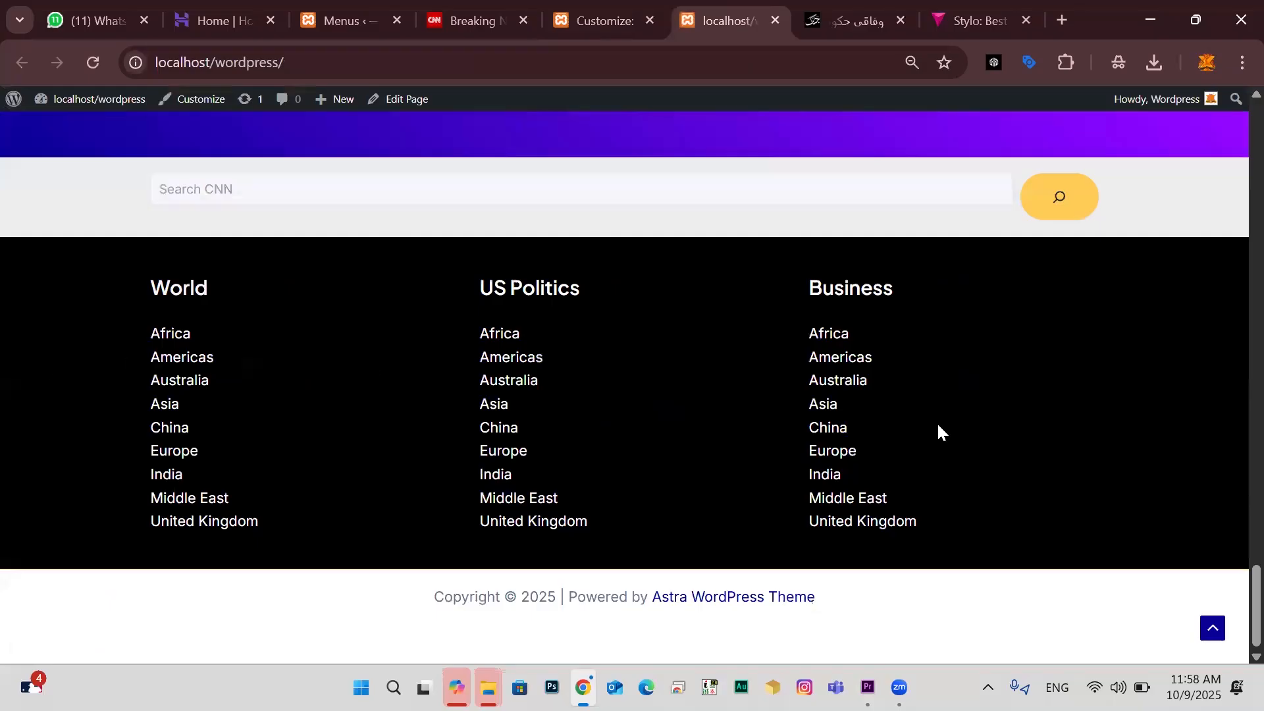
# Check the bottom of CNN's footer for reference and open the Copyright element of the Below Footer row for editing
pyautogui.click(507, 9)
pyautogui.scroll(-10, 832, 455)
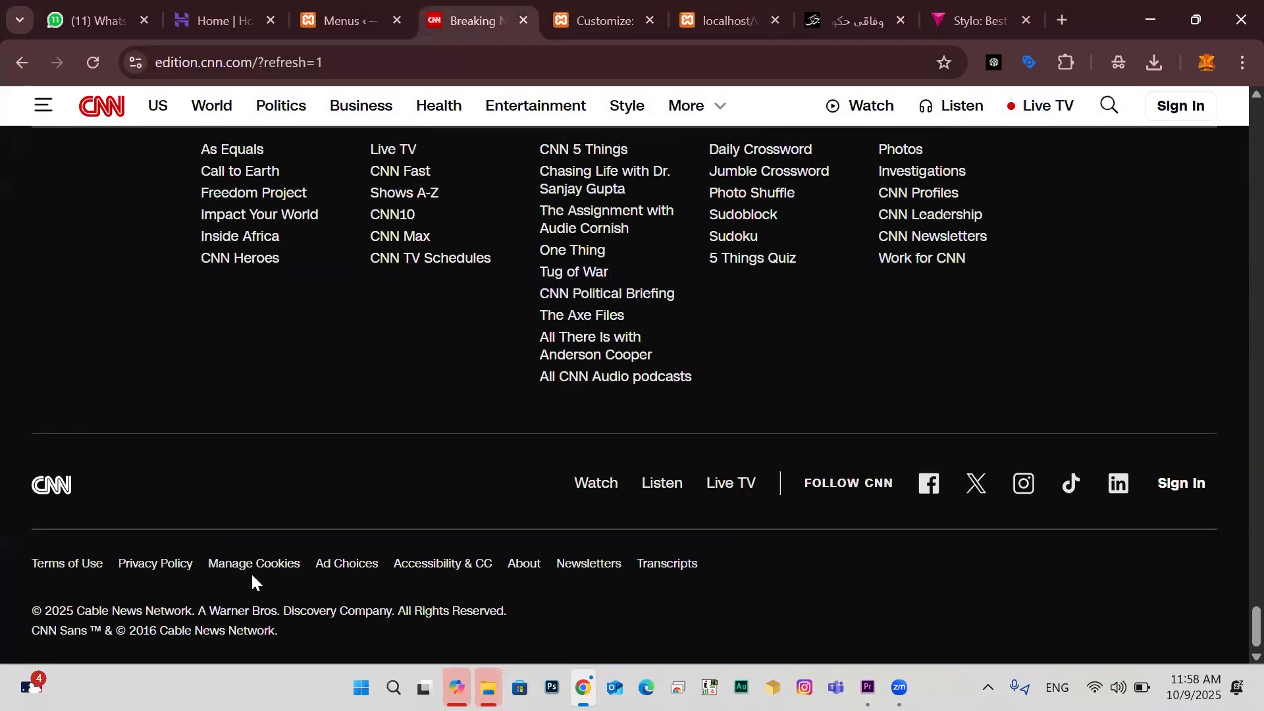
pyautogui.scroll(3, 401, 561)
pyautogui.click(615, 13)
pyautogui.scroll(-2, 572, 343)
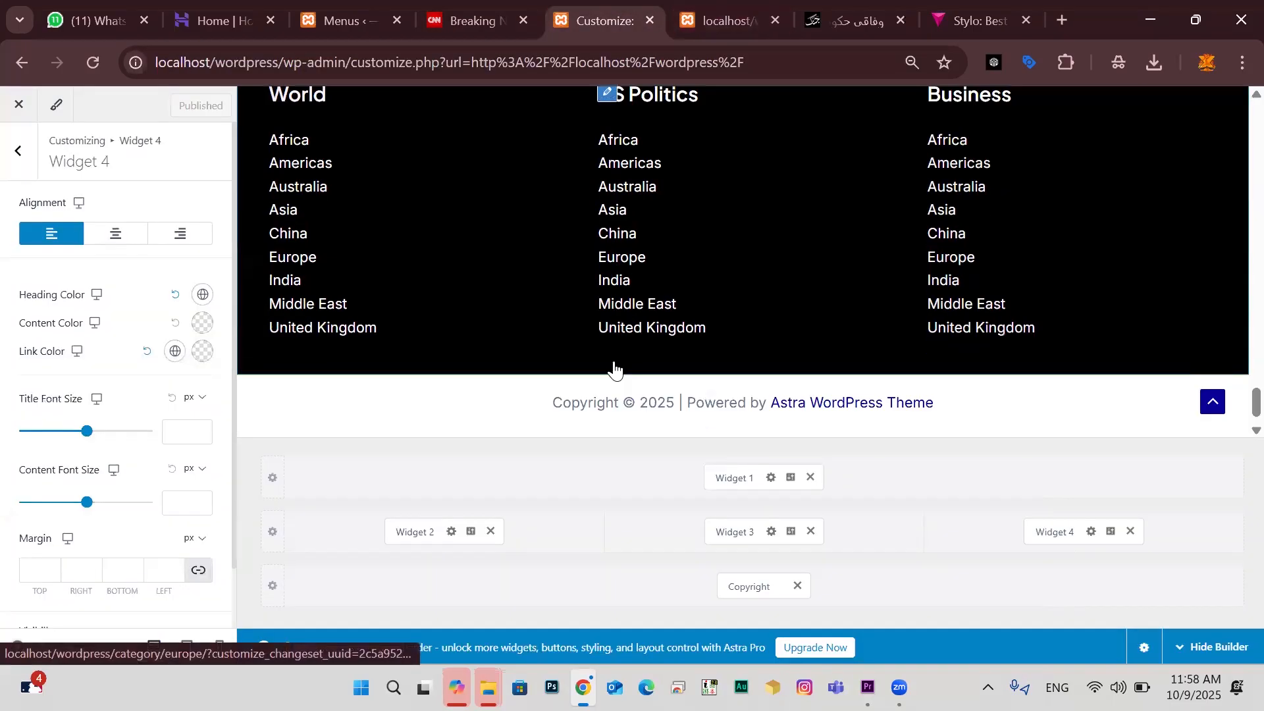
pyautogui.click(273, 587)
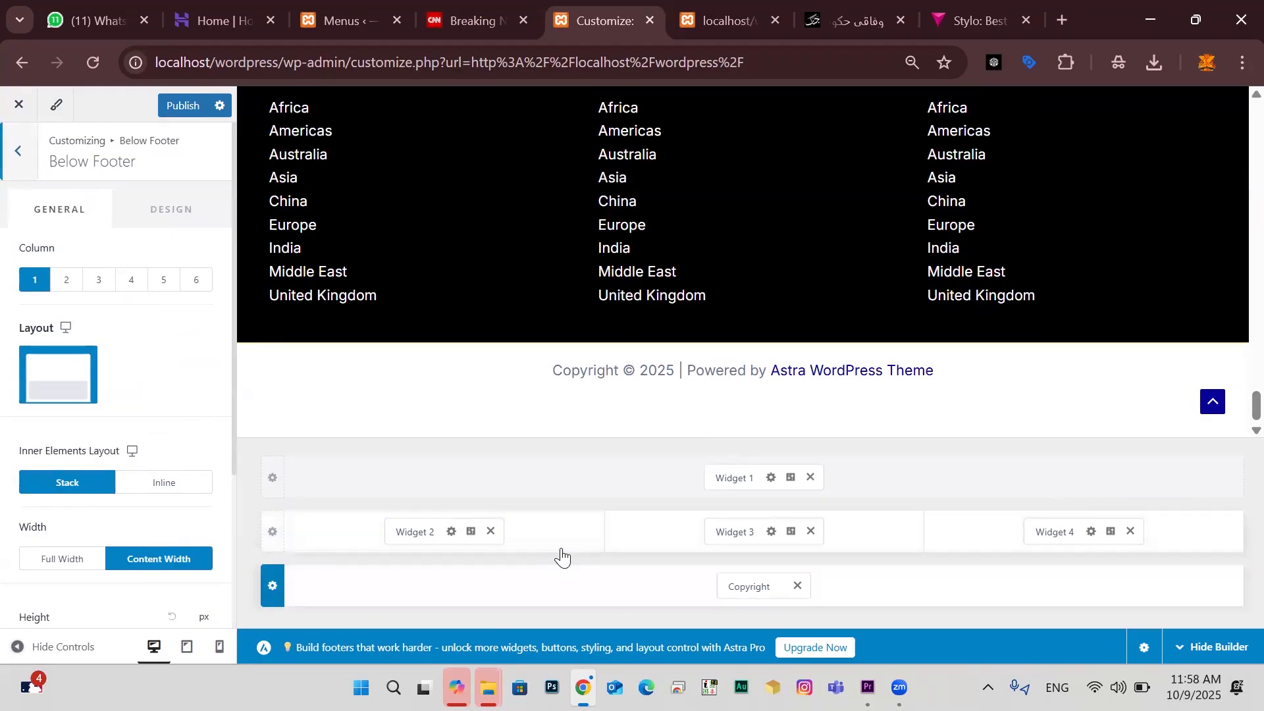
pyautogui.click(753, 589)
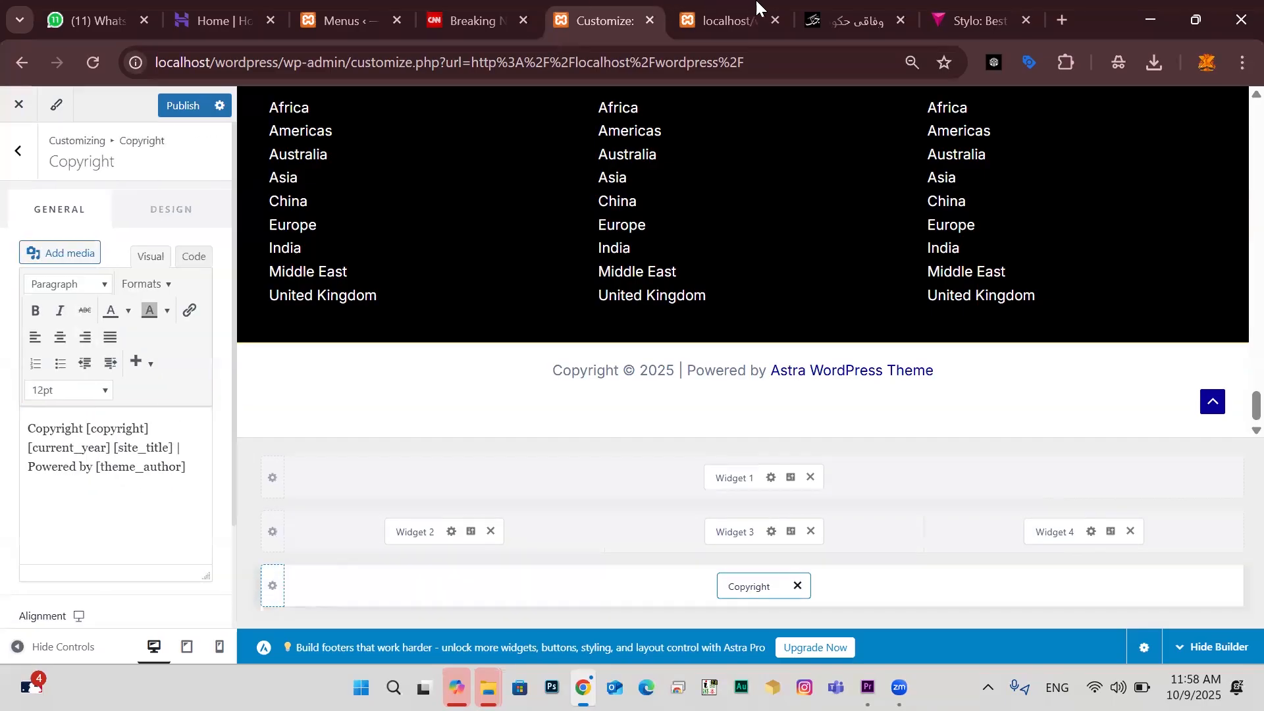
# Examine the wording of the copyright line at the bottom of CNN's footer
pyautogui.click(487, 20)
pyautogui.scroll(-1, 375, 553)
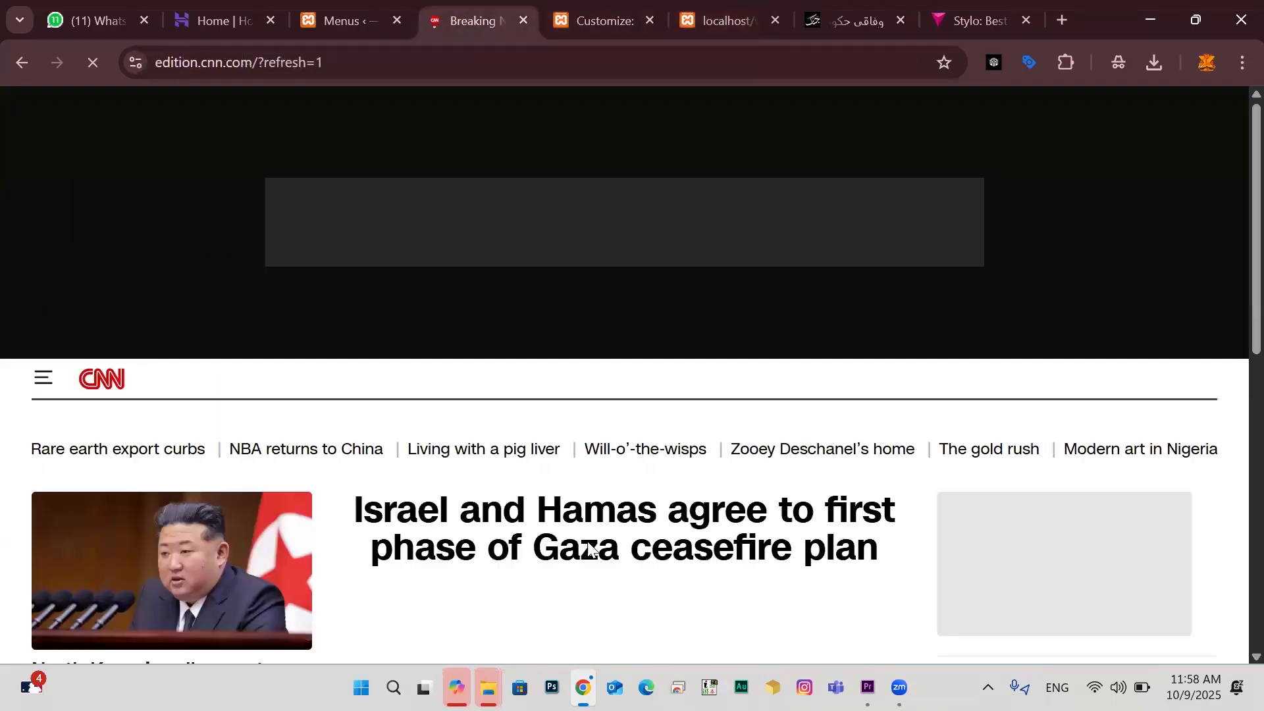
pyautogui.scroll(-6, 1237, 339)
pyautogui.scroll(-8, 1236, 279)
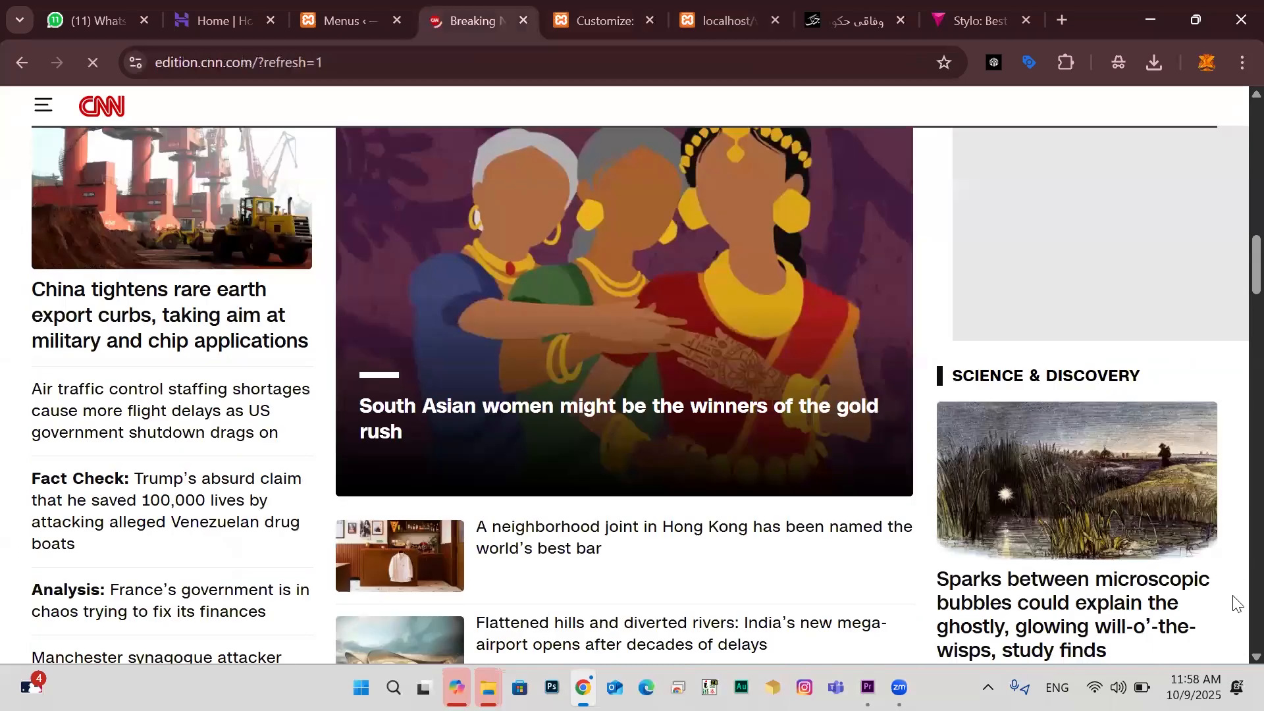
pyautogui.scroll(-20, 1088, 445)
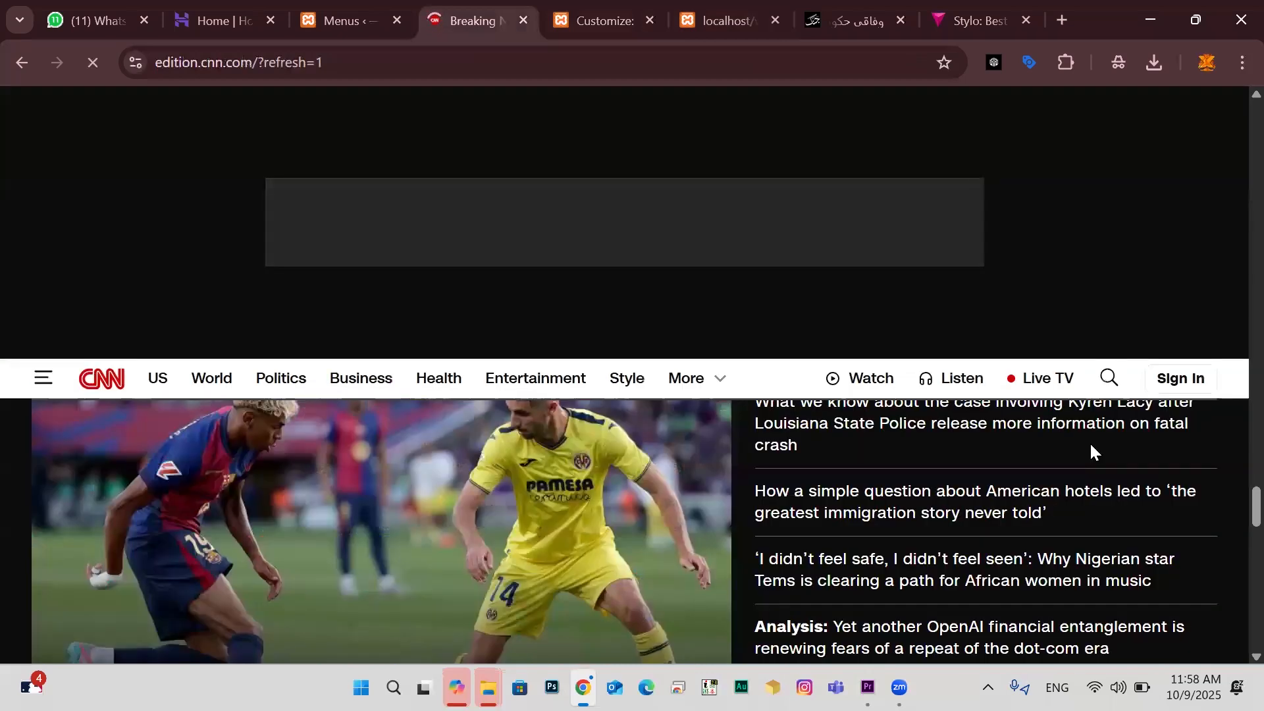
pyautogui.scroll(-3, 1103, 517)
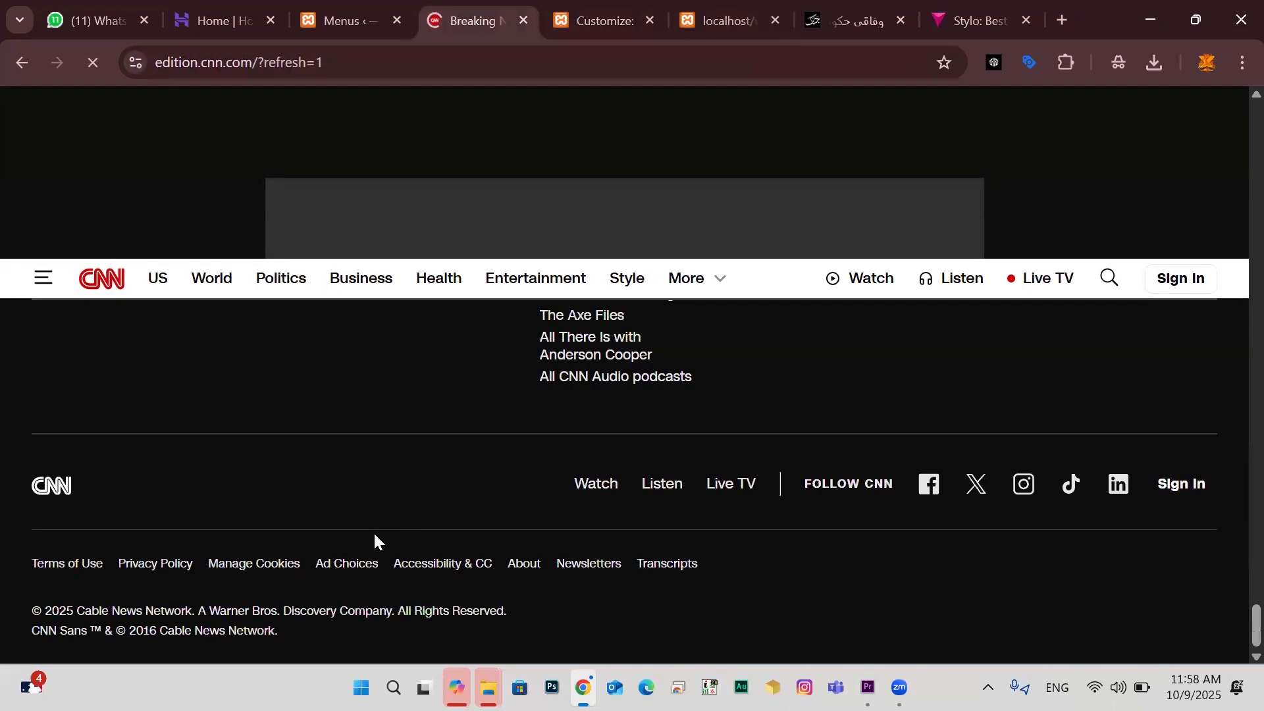
pyautogui.doubleClick(116, 612)
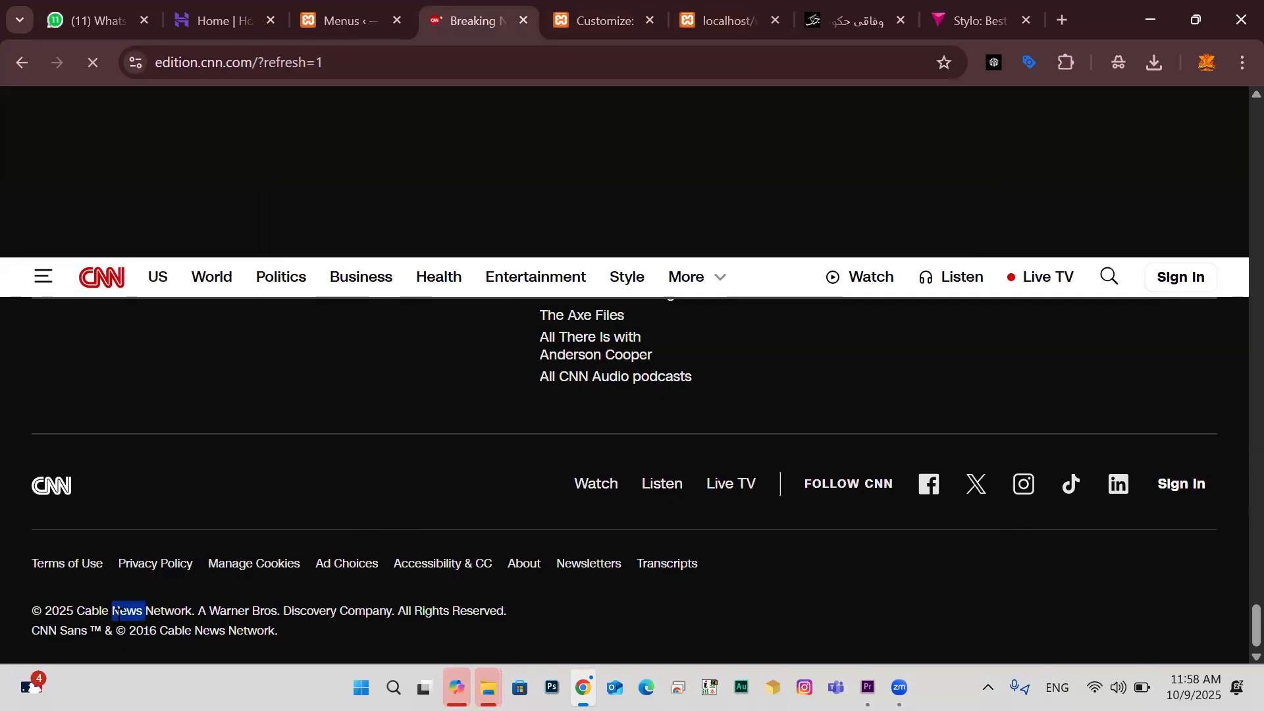
# Insert "XIT Solutions" after the [copyright] shortcode in the customizer's footer copyright text
pyautogui.click(579, 20)
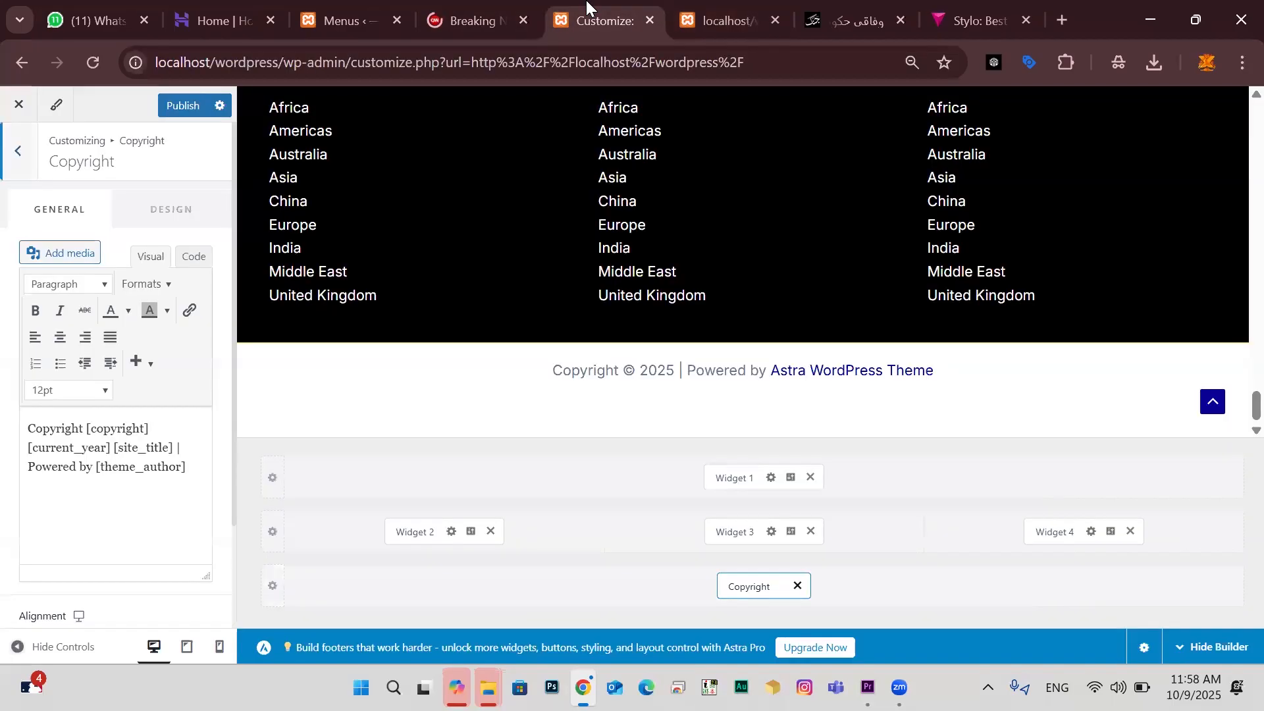
pyautogui.click(163, 423)
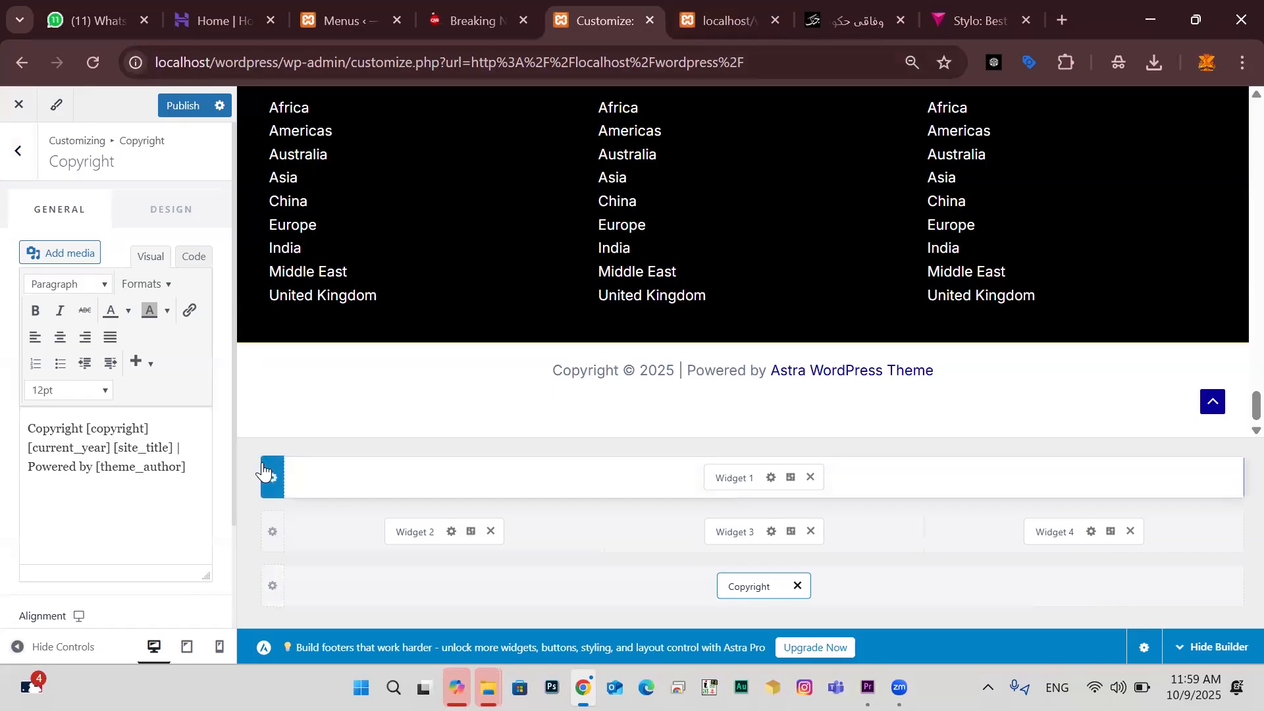
pyautogui.write('XIT')
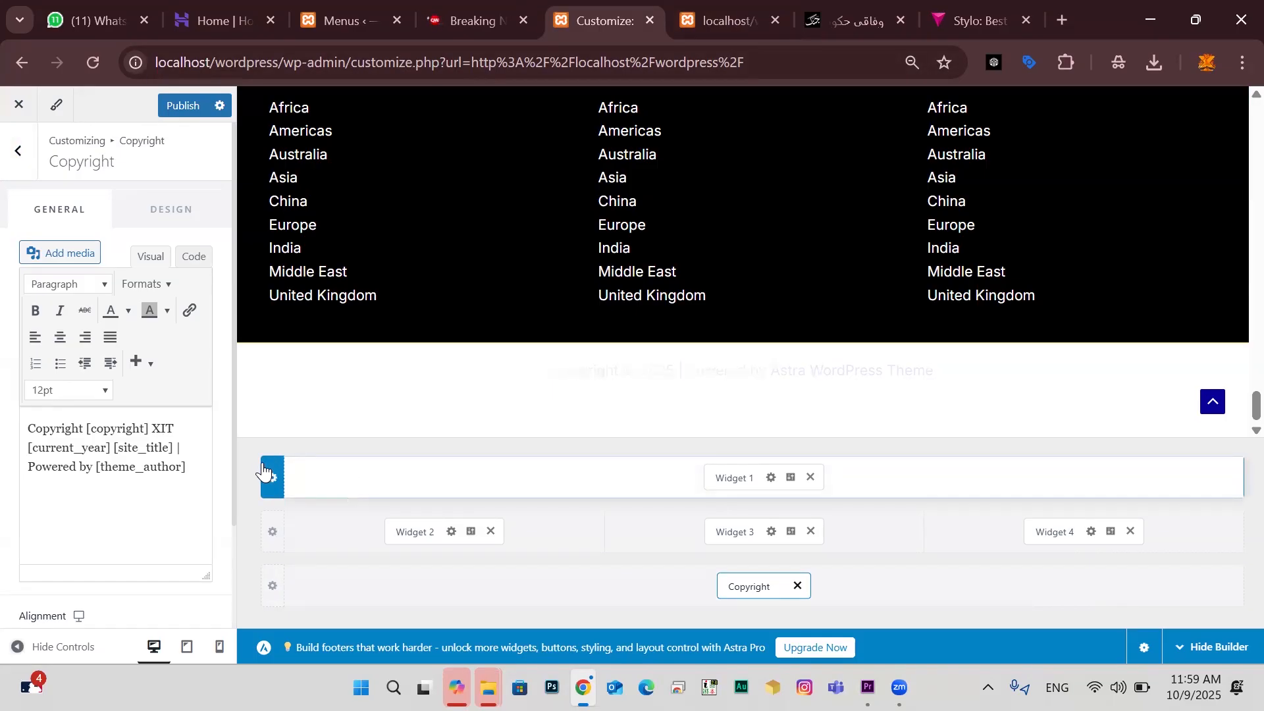
pyautogui.write(' Solutions')
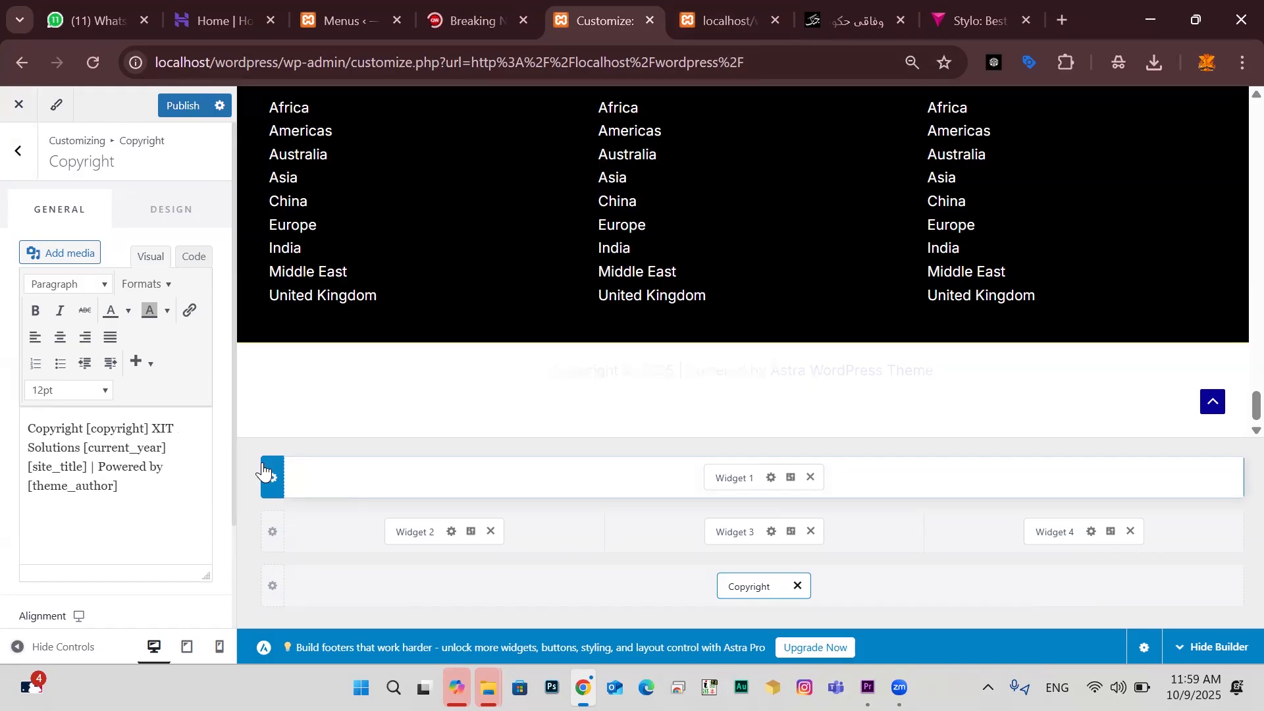
# Publish the edited copyright text and check each part of the copyright line on the reloaded live site
pyautogui.click(172, 105)
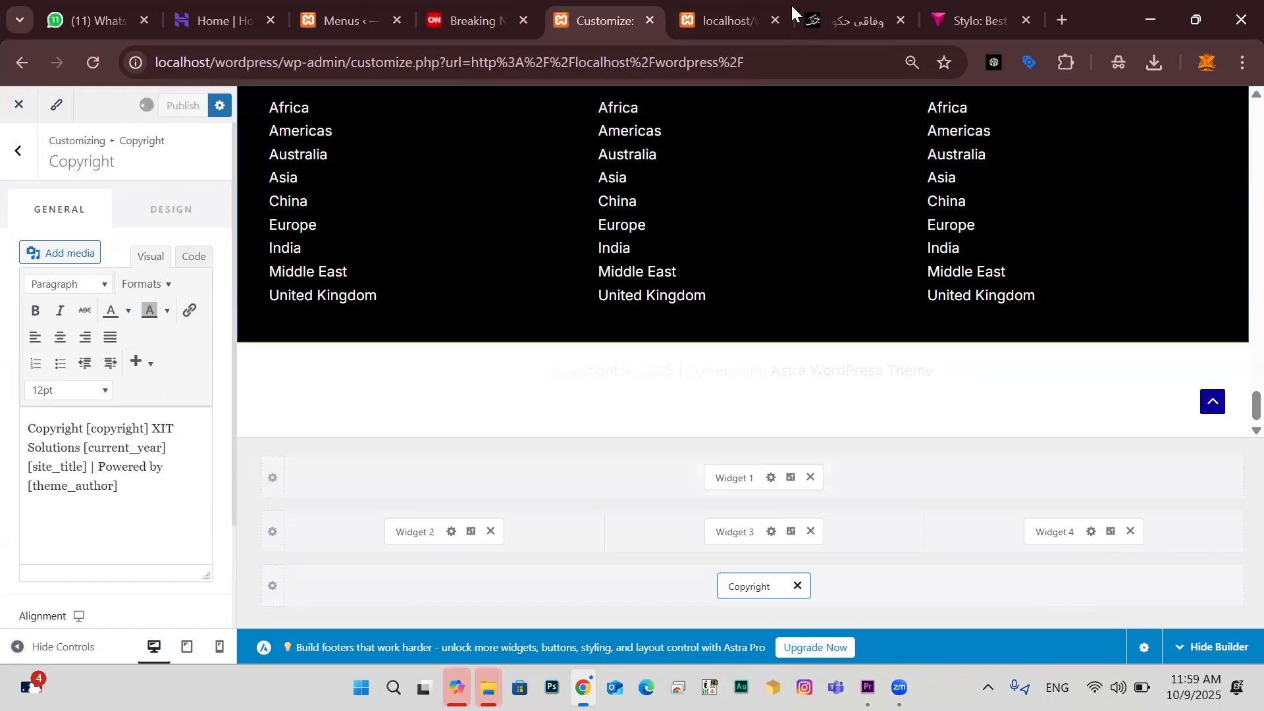
pyautogui.moveTo(716, 6)
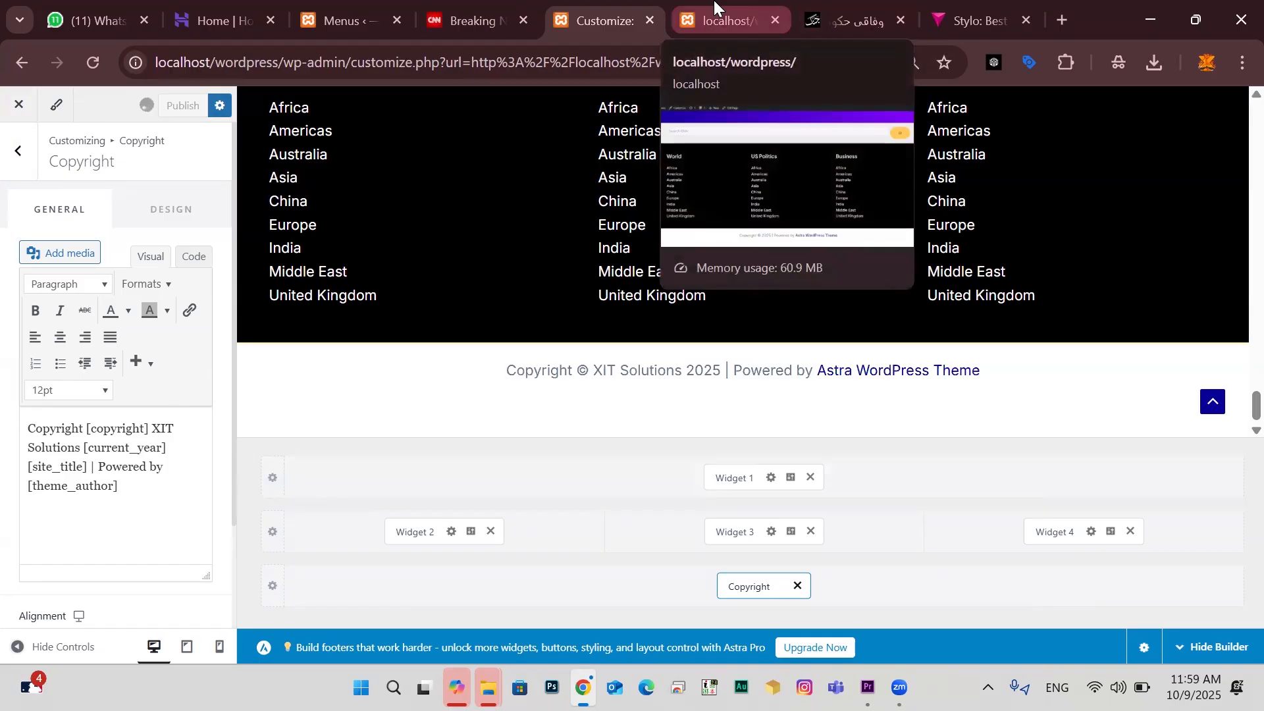
pyautogui.click(716, 6)
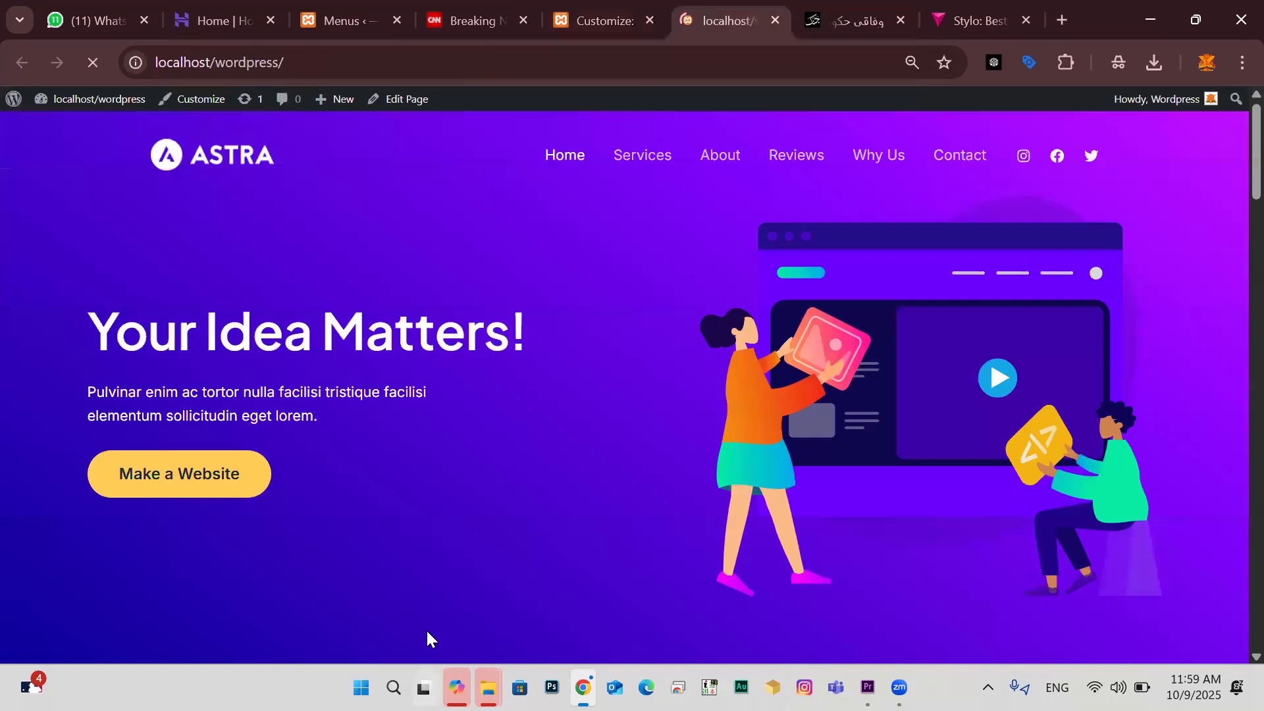
pyautogui.moveTo(424, 688)
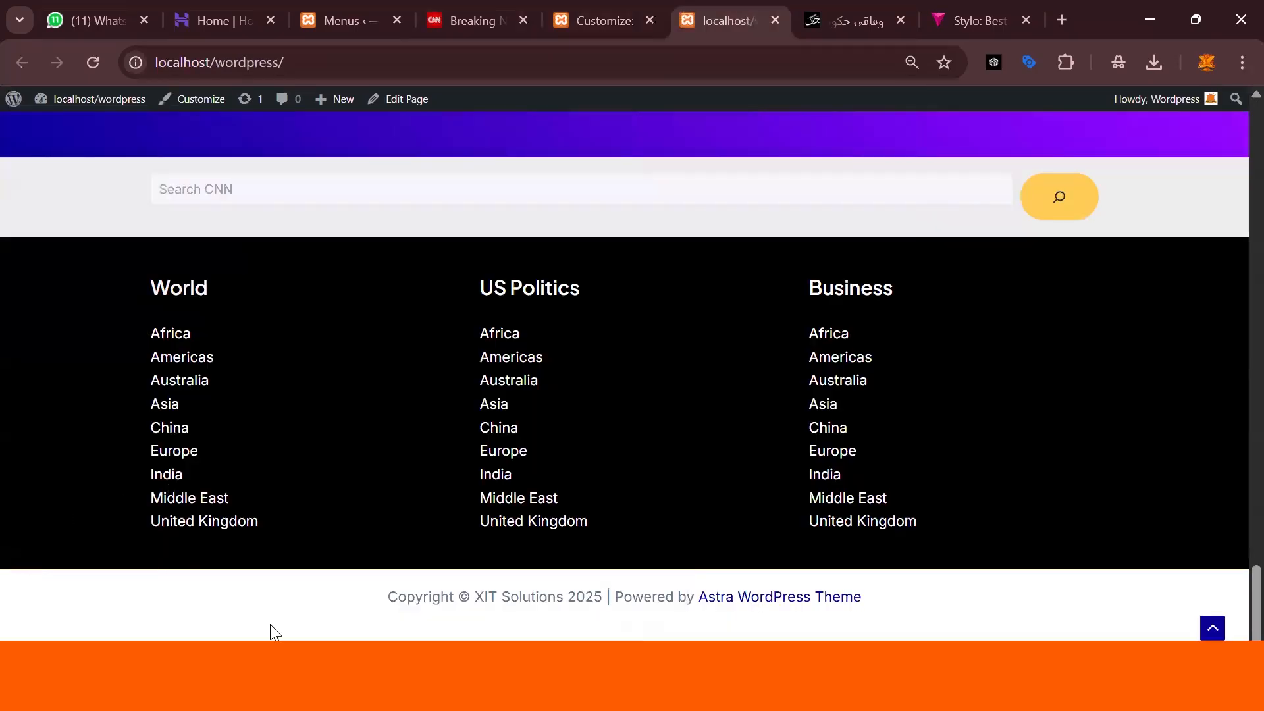
pyautogui.moveTo(399, 602); pyautogui.dragTo(471, 598)
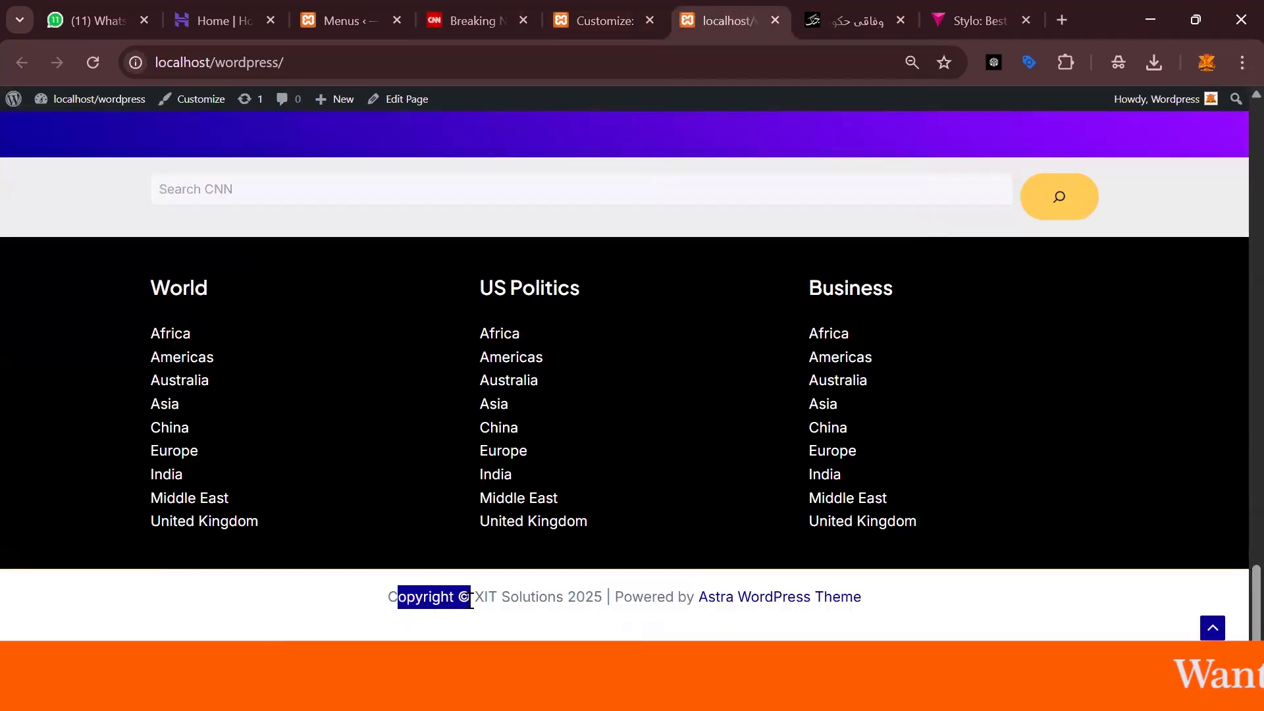
pyautogui.click(395, 616)
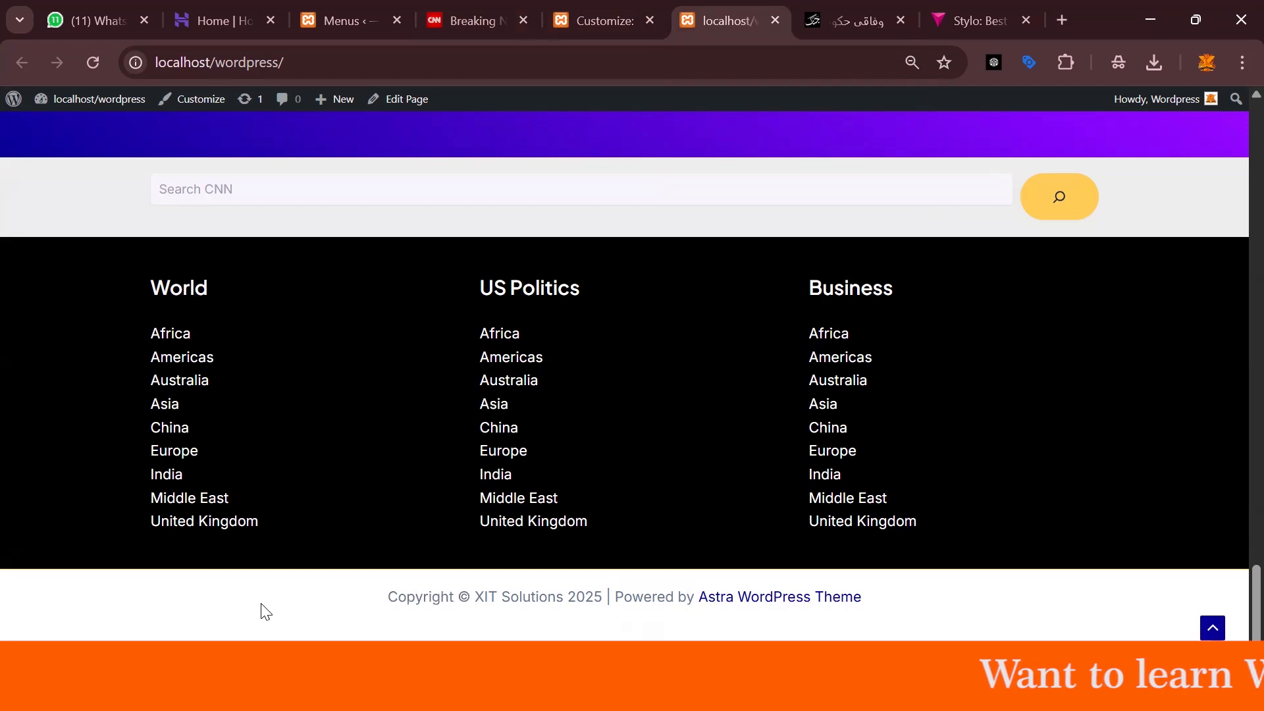
pyautogui.moveTo(386, 598); pyautogui.dragTo(471, 602)
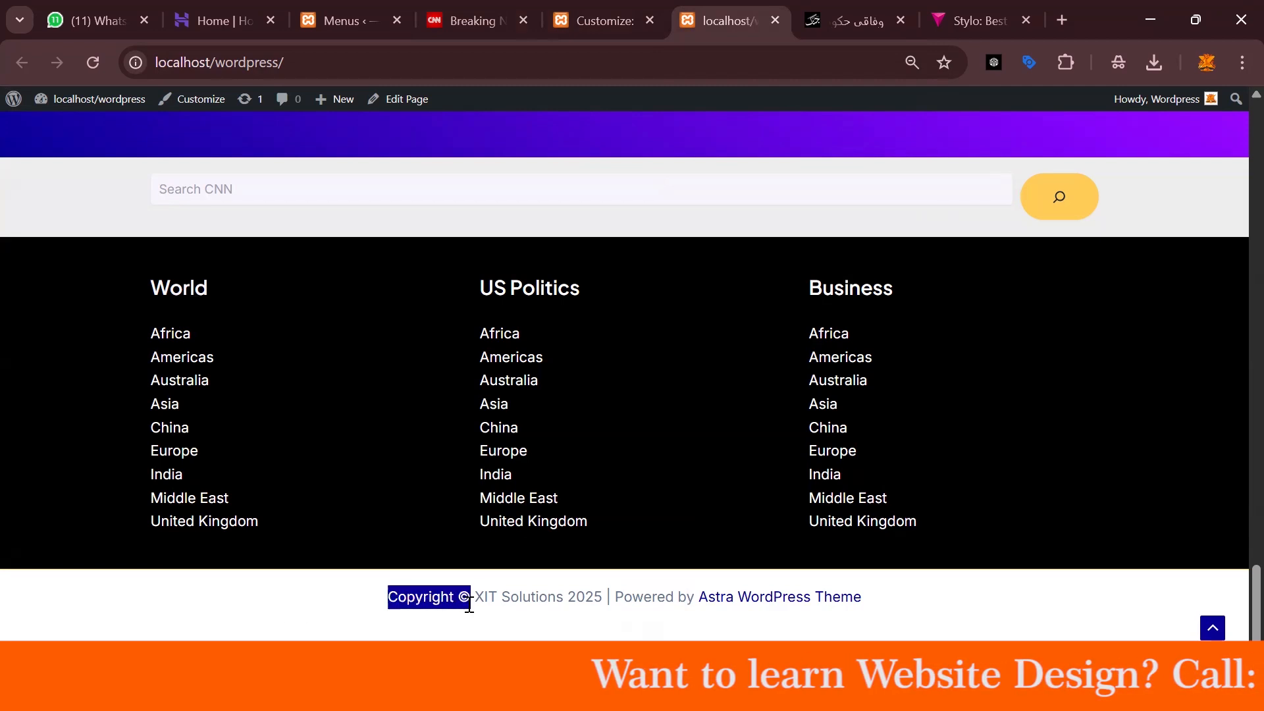
pyautogui.moveTo(369, 607); pyautogui.dragTo(599, 601)
pyautogui.click(470, 609)
pyautogui.doubleClick(465, 600)
pyautogui.click(482, 601)
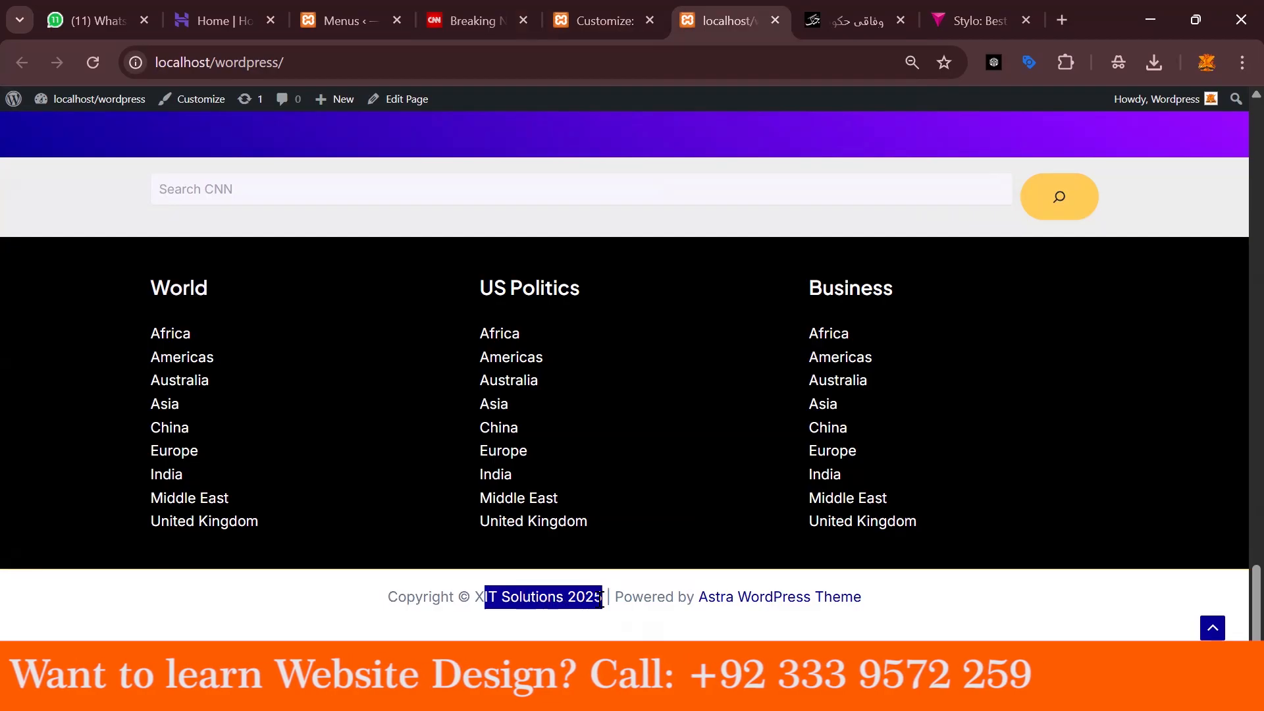
pyautogui.click(590, 602)
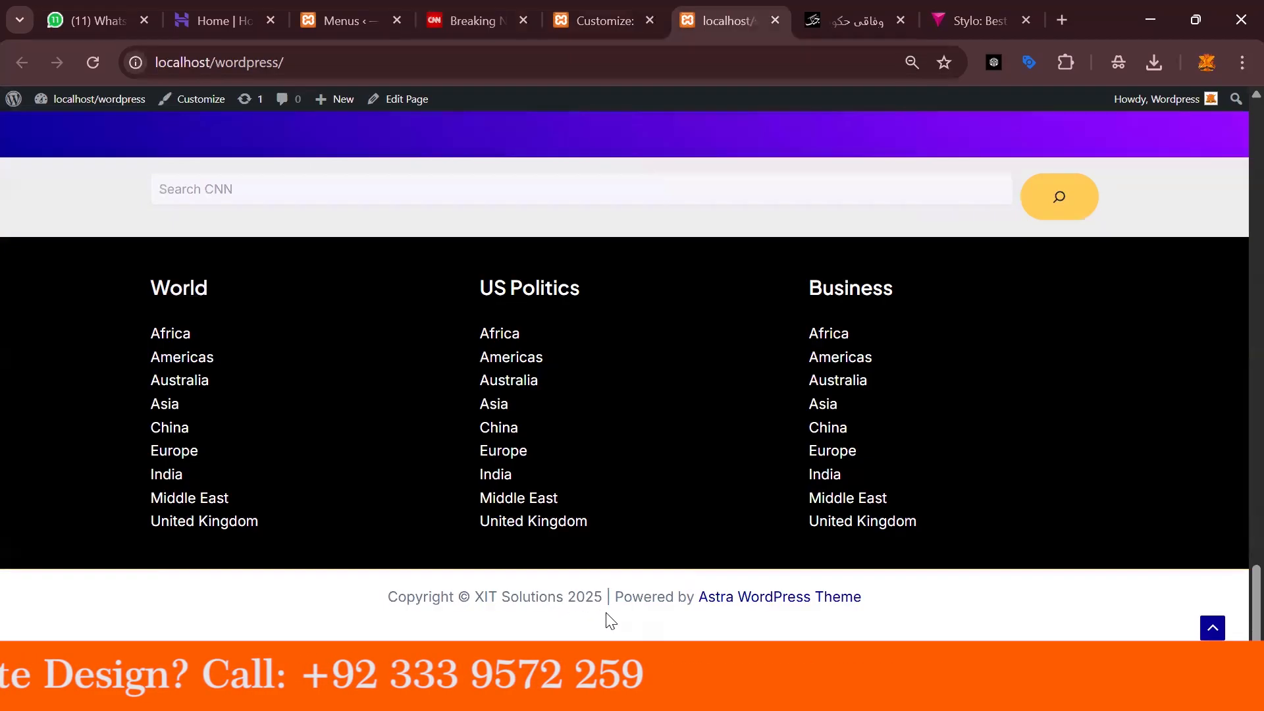
# Compare with the bottom of CNN's footer and set the Below Footer row's background color to black in the customizer
pyautogui.click(457, 8)
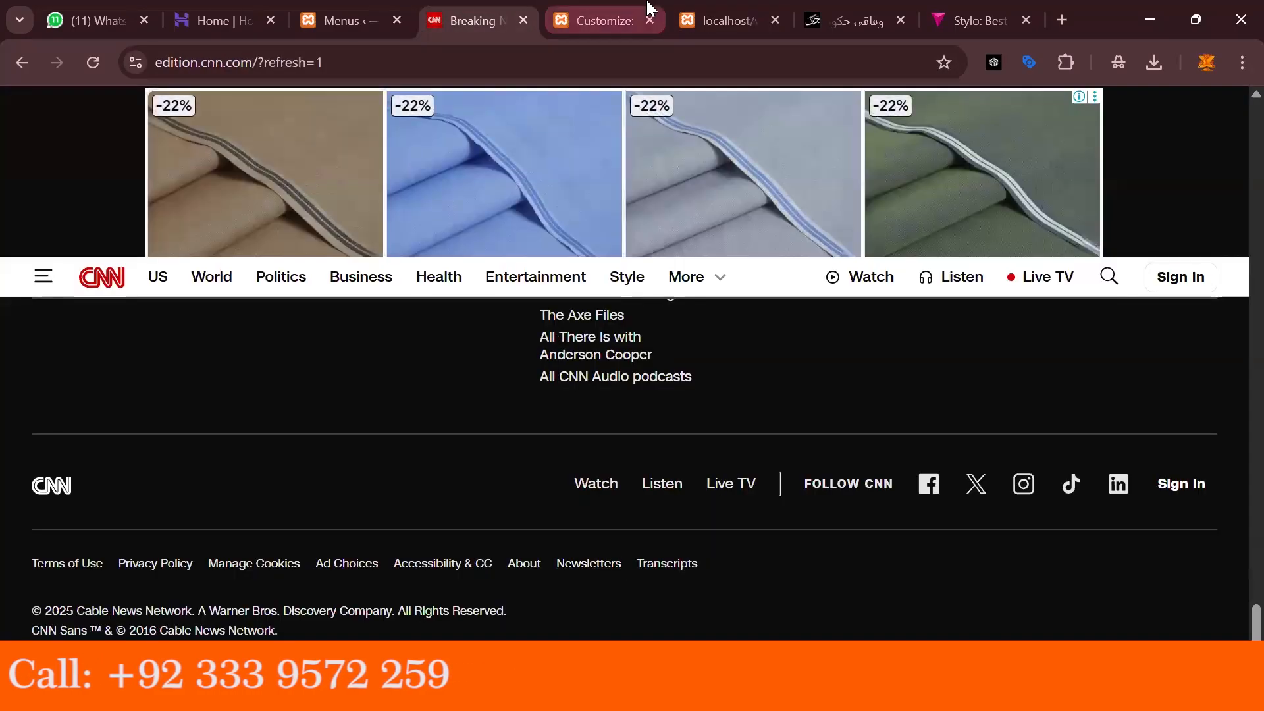
pyautogui.click(617, 9)
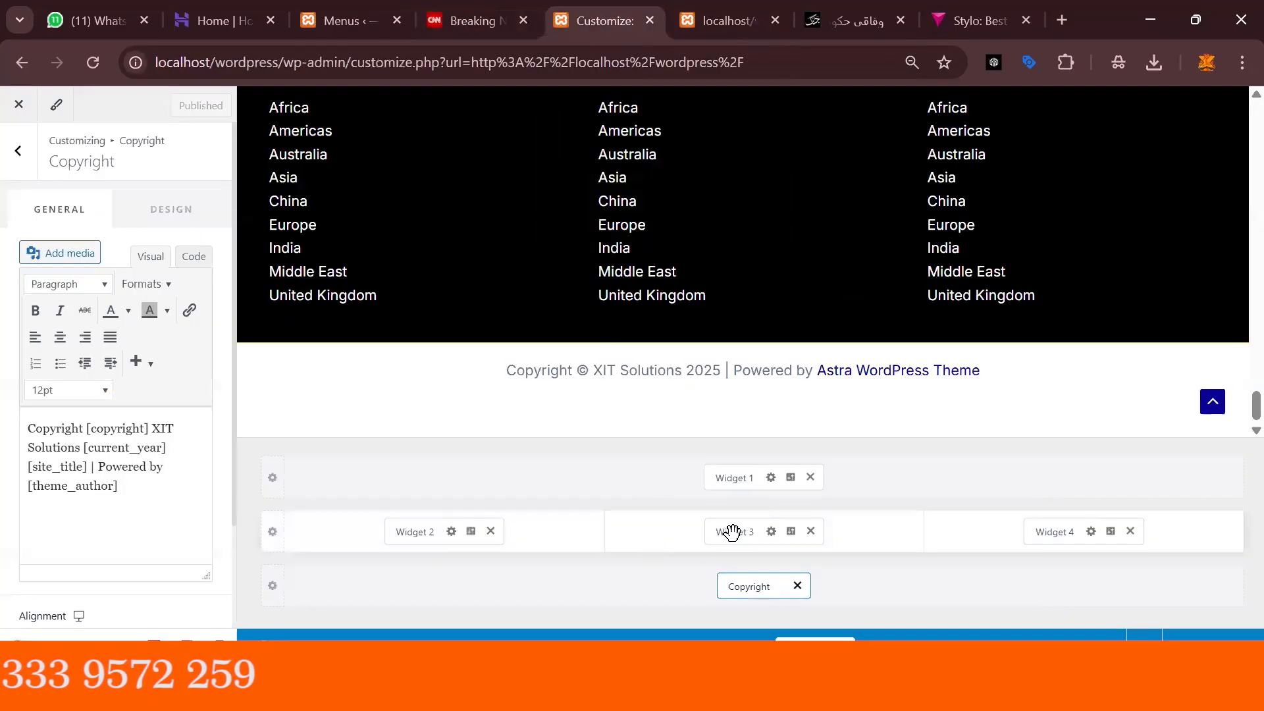
pyautogui.click(273, 585)
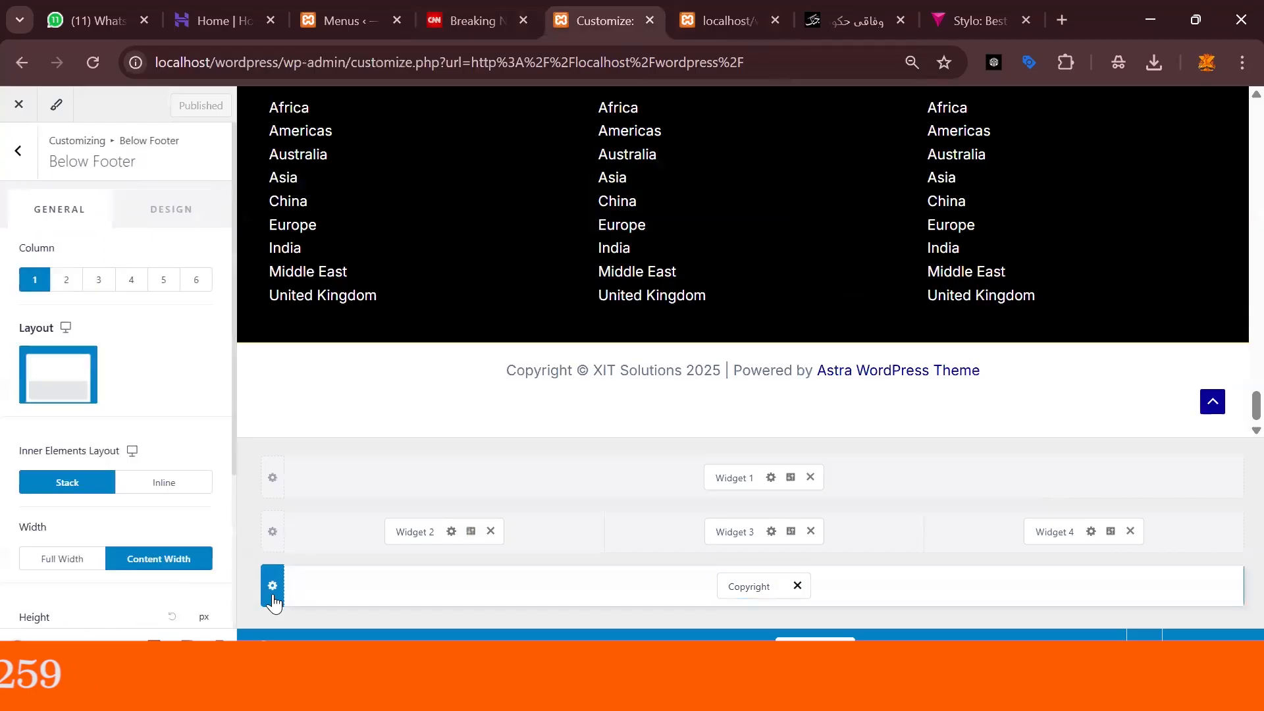
pyautogui.click(173, 210)
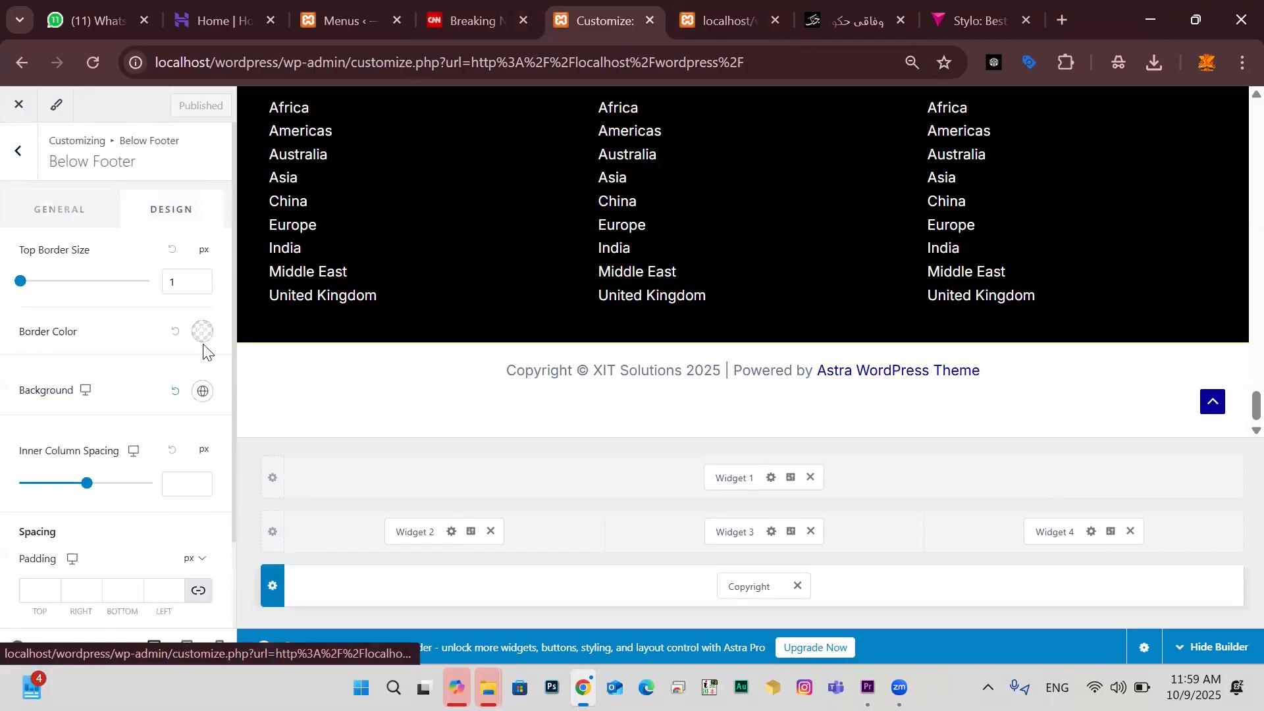
pyautogui.click(203, 392)
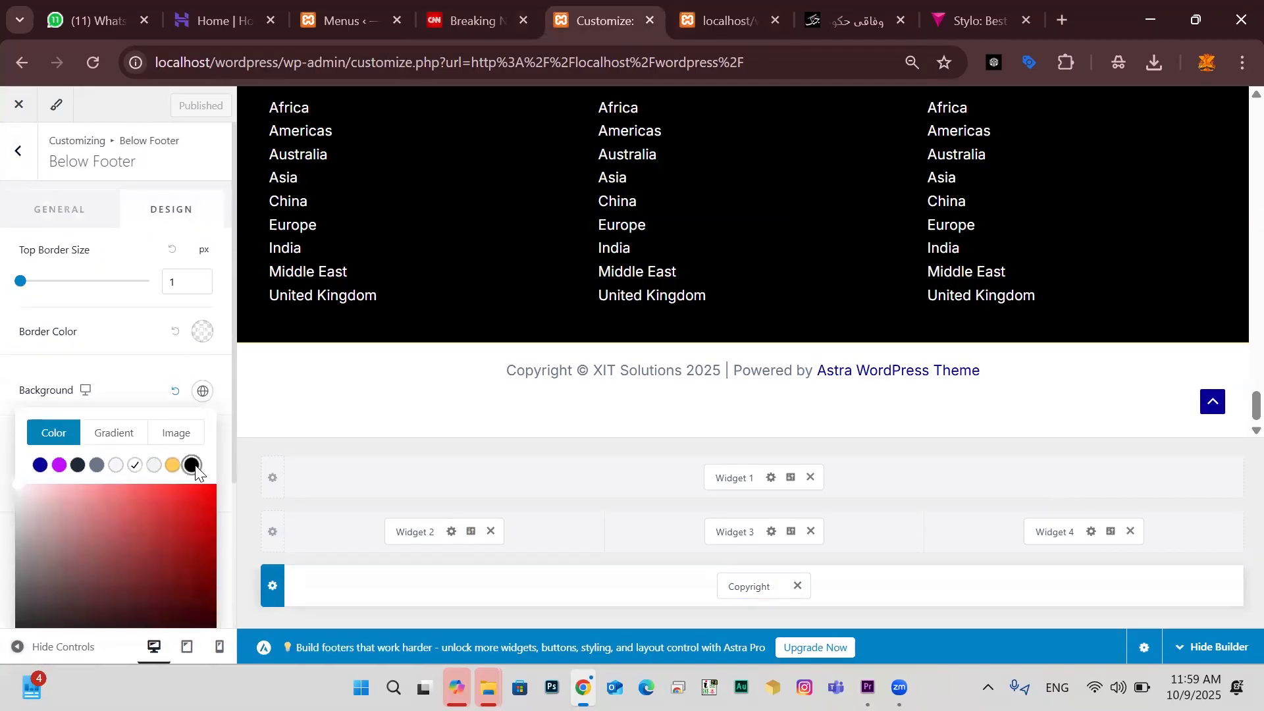
pyautogui.click(192, 466)
pyautogui.click(2, 403)
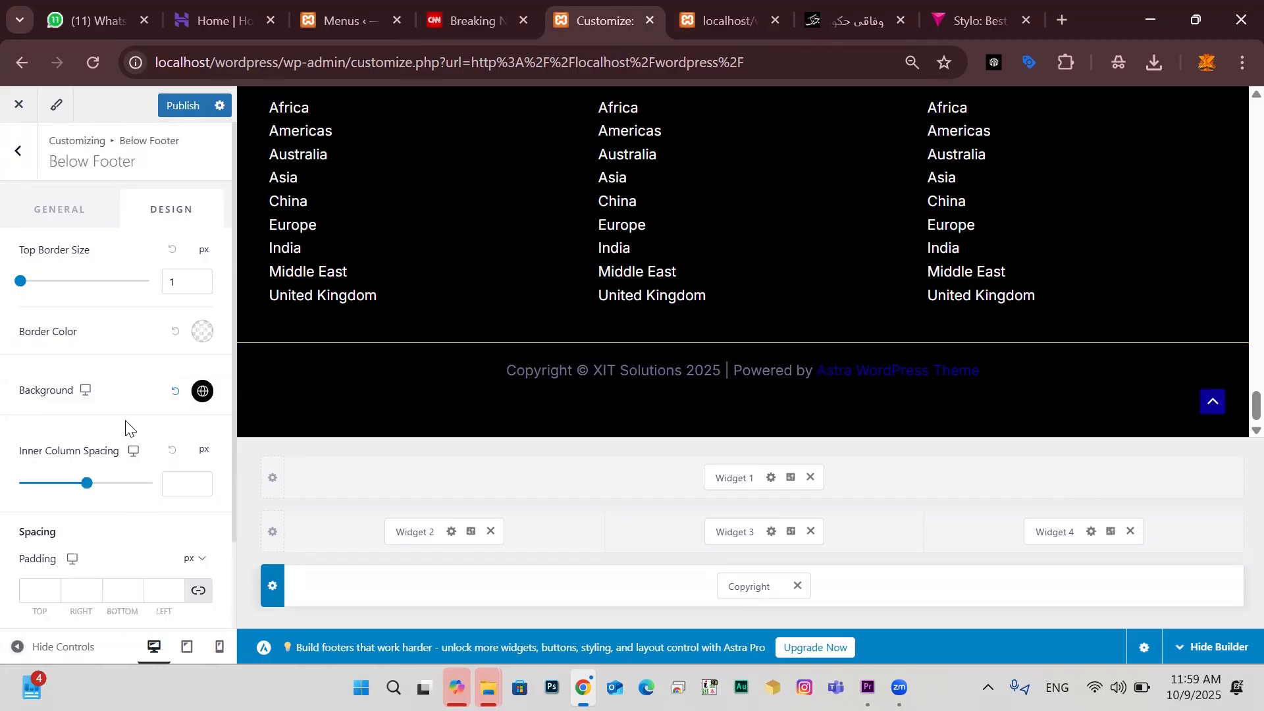
pyautogui.scroll(-2, 135, 368)
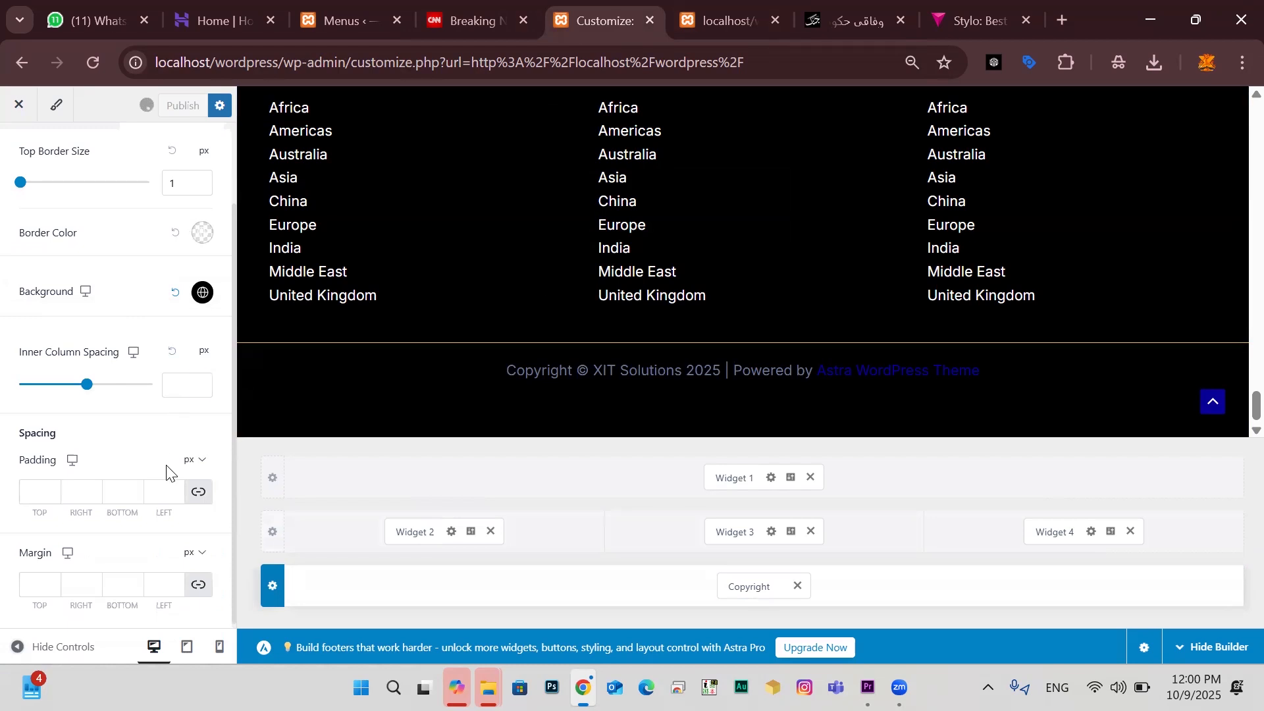
# Check the legibility of the copyright line against the black Below Footer row on the live site
pyautogui.scroll(2, 166, 470)
pyautogui.hotkey('ctrl', 'Tab')
pyautogui.tripleClick(435, 606)
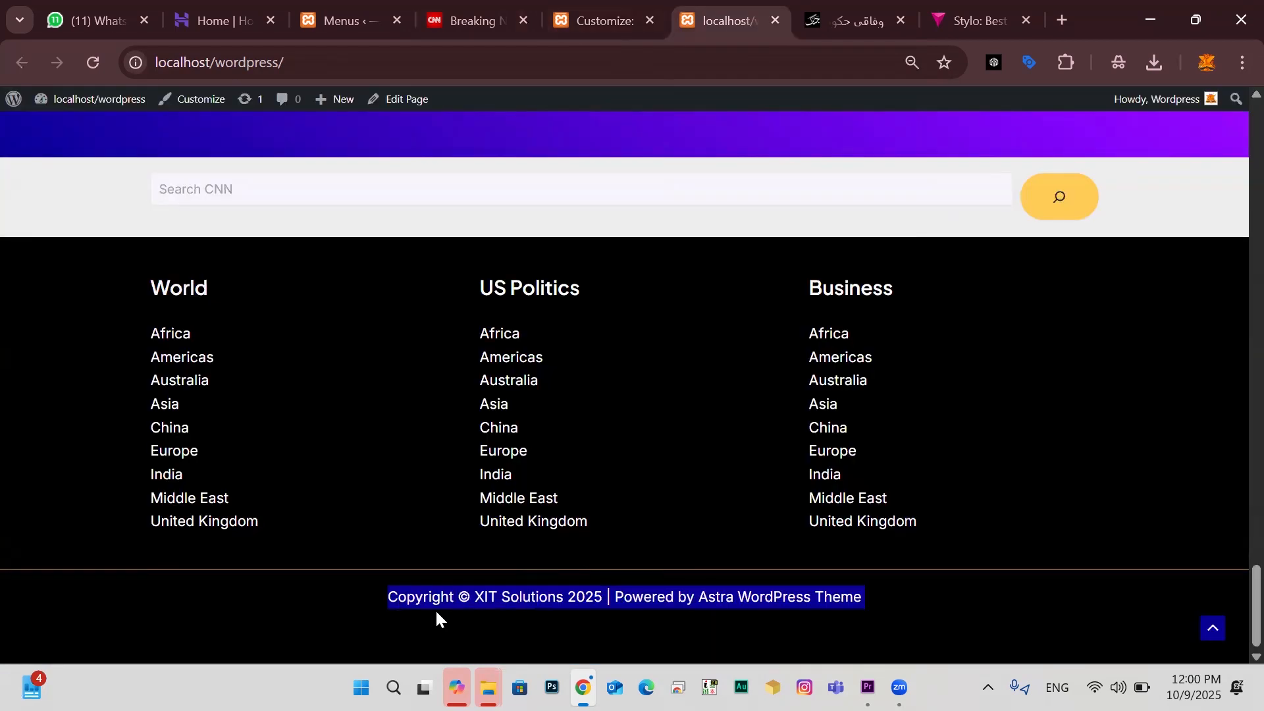
pyautogui.click(507, 630)
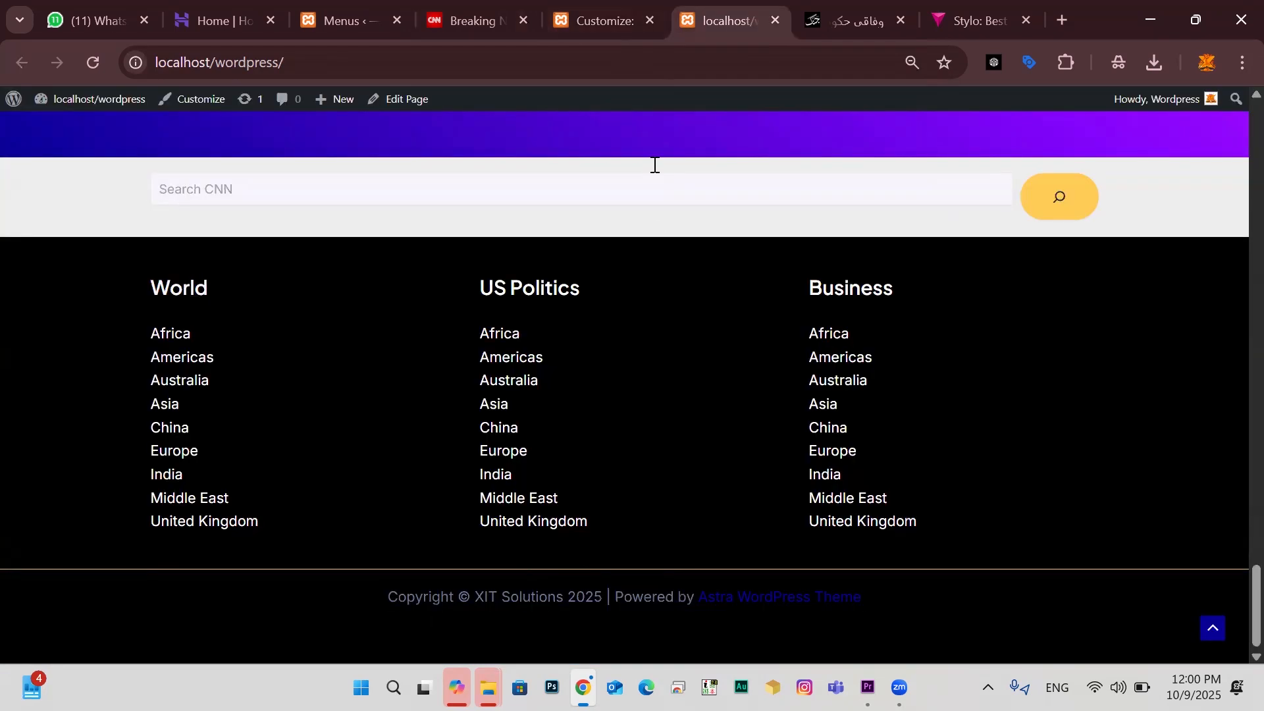
# Set the text color of the entire footer copyright text to yellow in the customizer's Copyright editor
pyautogui.click(623, 13)
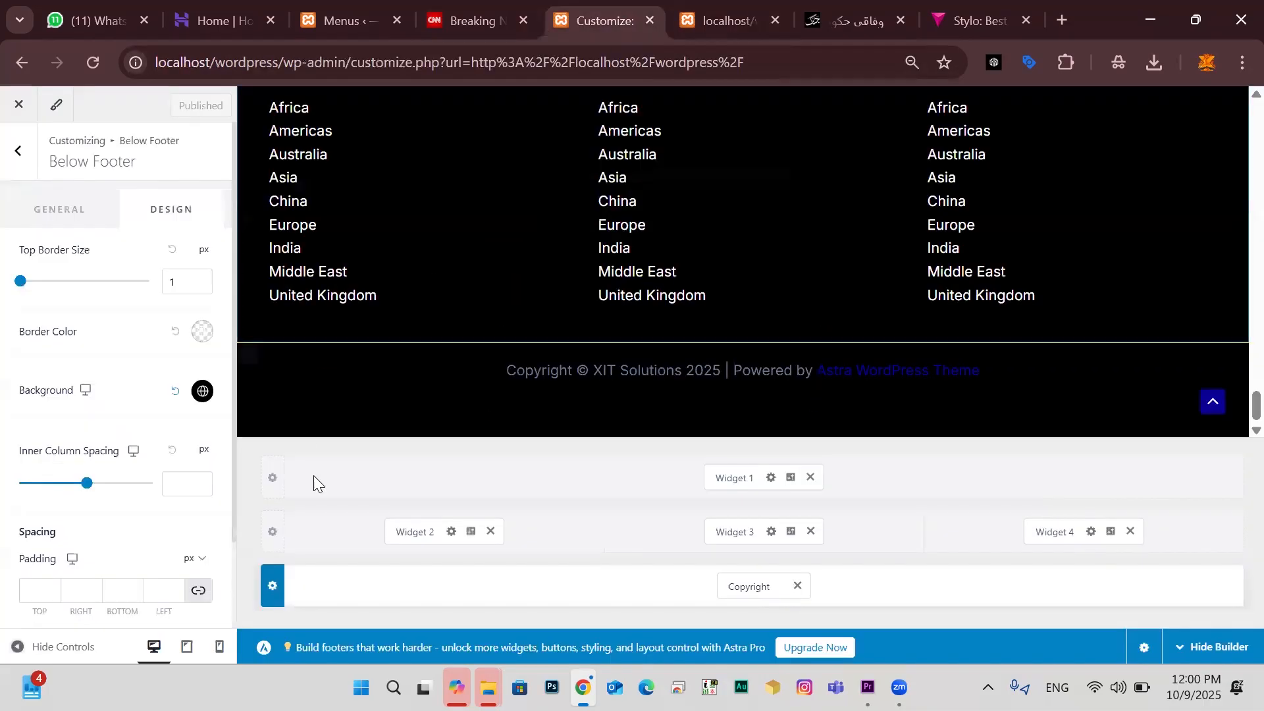
pyautogui.click(741, 588)
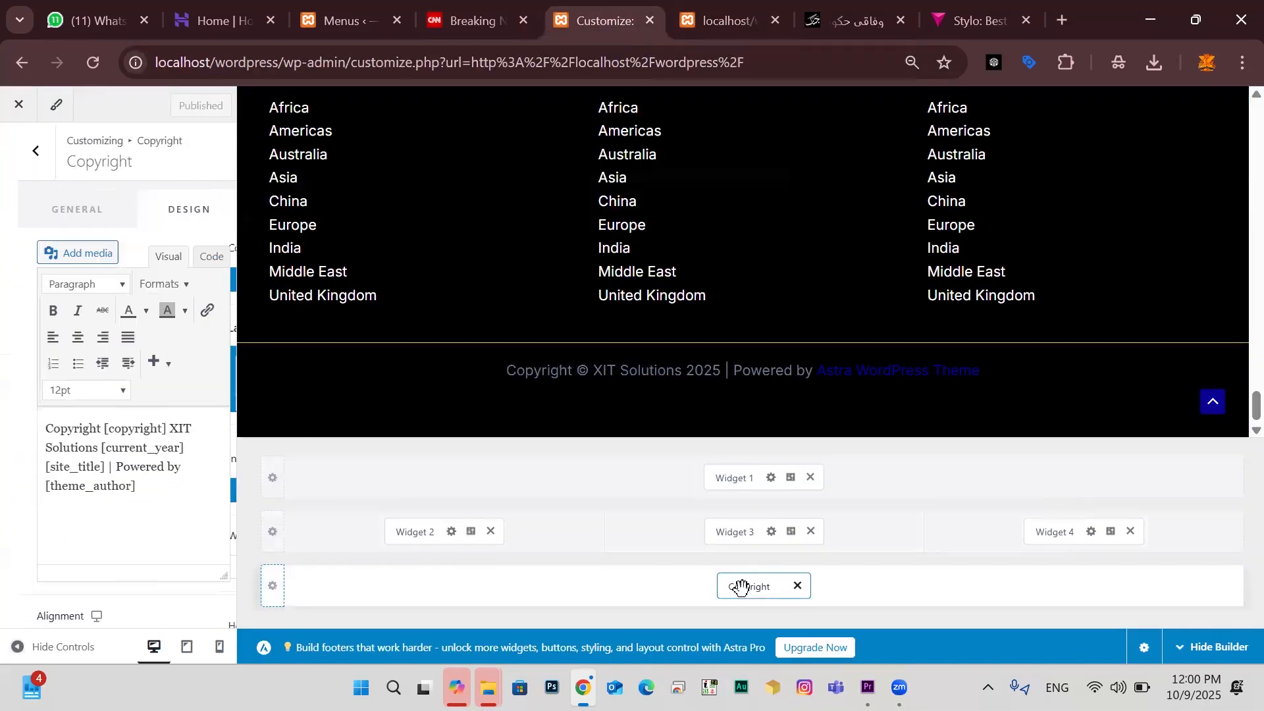
pyautogui.tripleClick(143, 481)
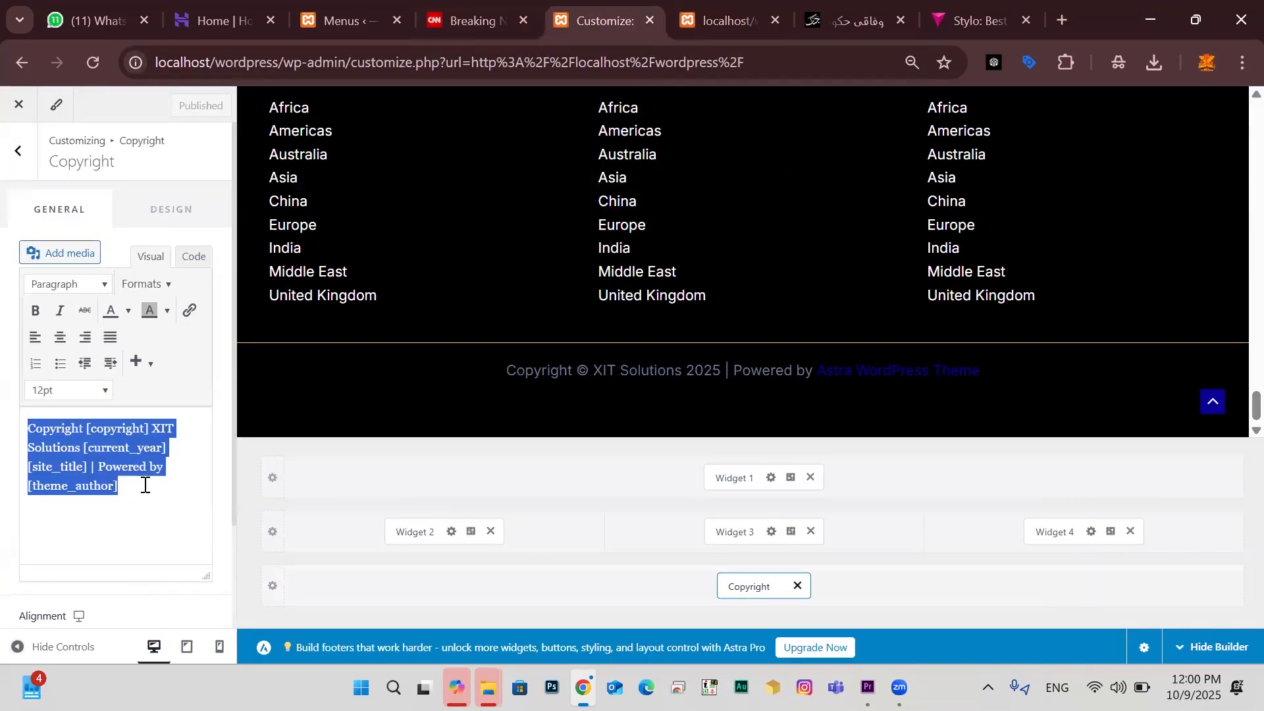
pyautogui.click(129, 313)
pyautogui.click(168, 313)
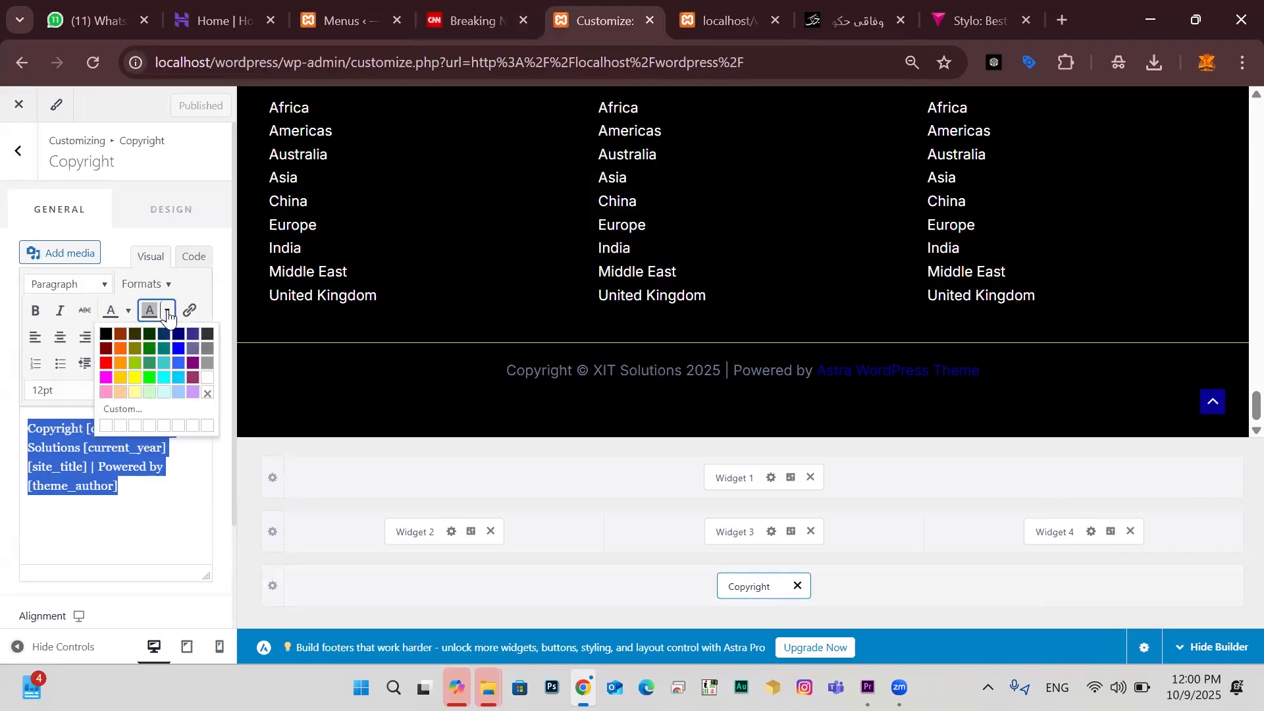
pyautogui.click(129, 314)
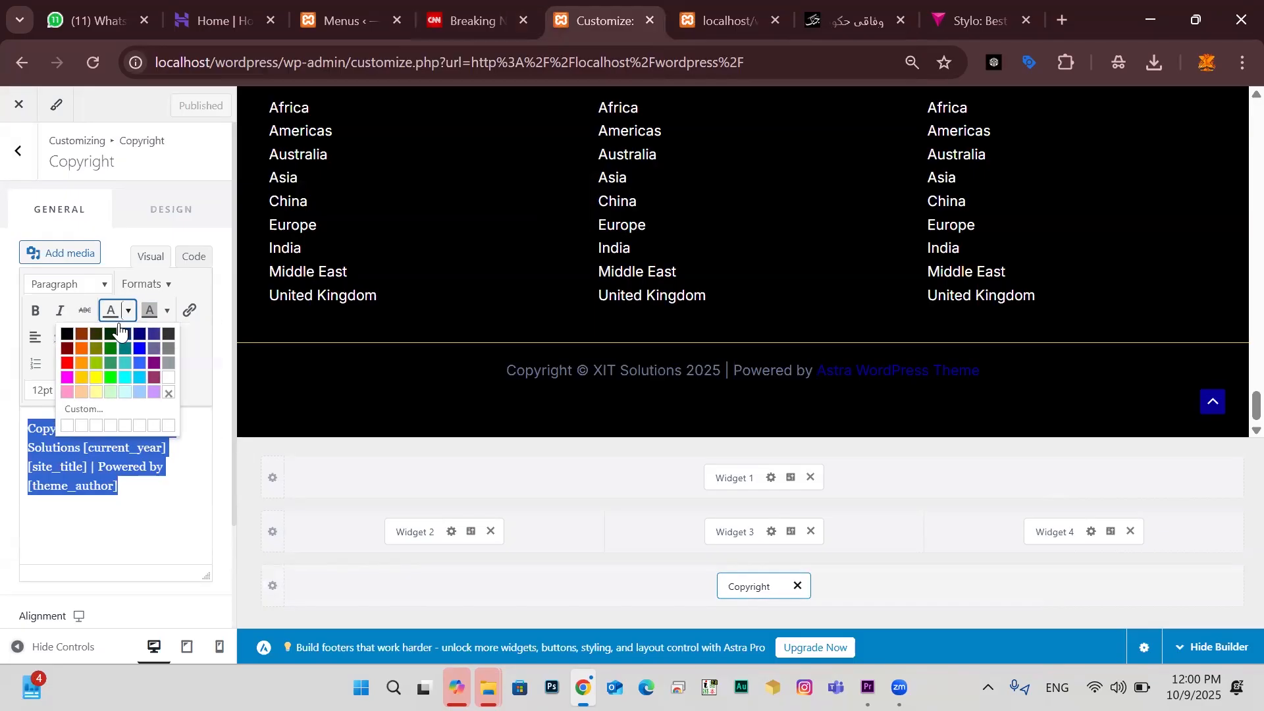
pyautogui.click(96, 377)
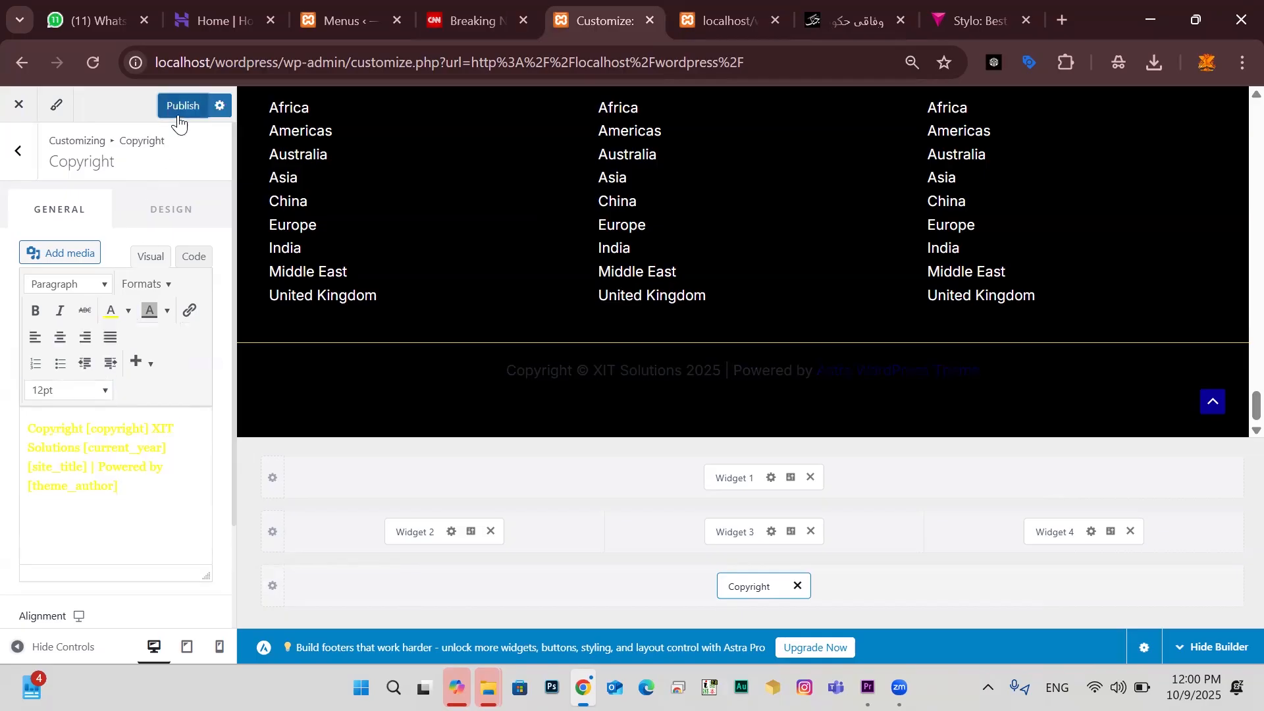
# Reload the live site to check the text color of the footer's copyright line
pyautogui.click(697, 8)
pyautogui.click(93, 63)
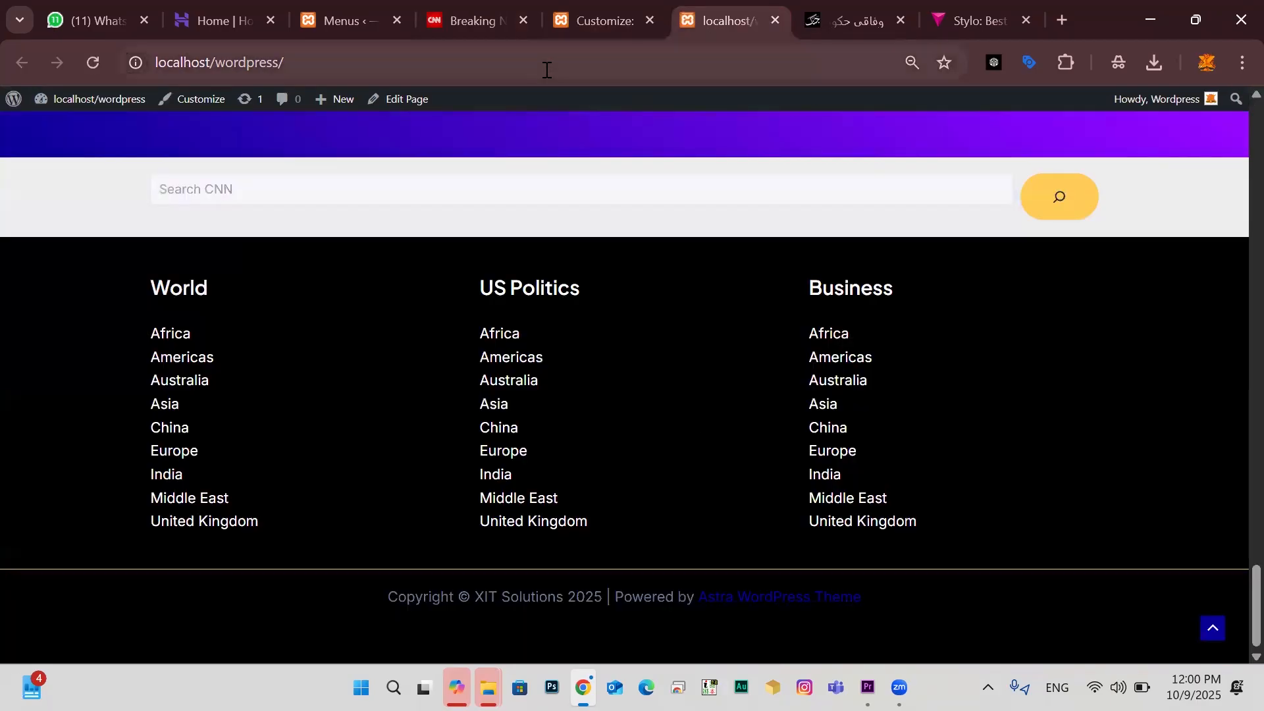
pyautogui.click(95, 66)
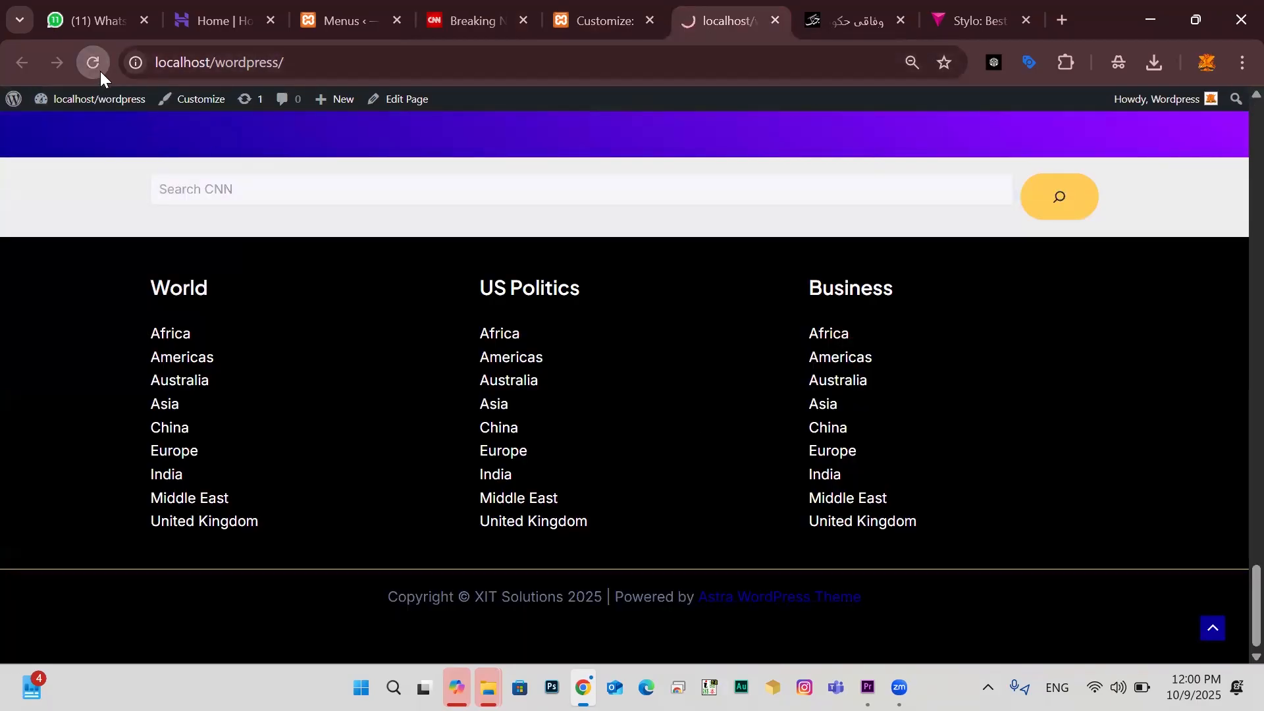